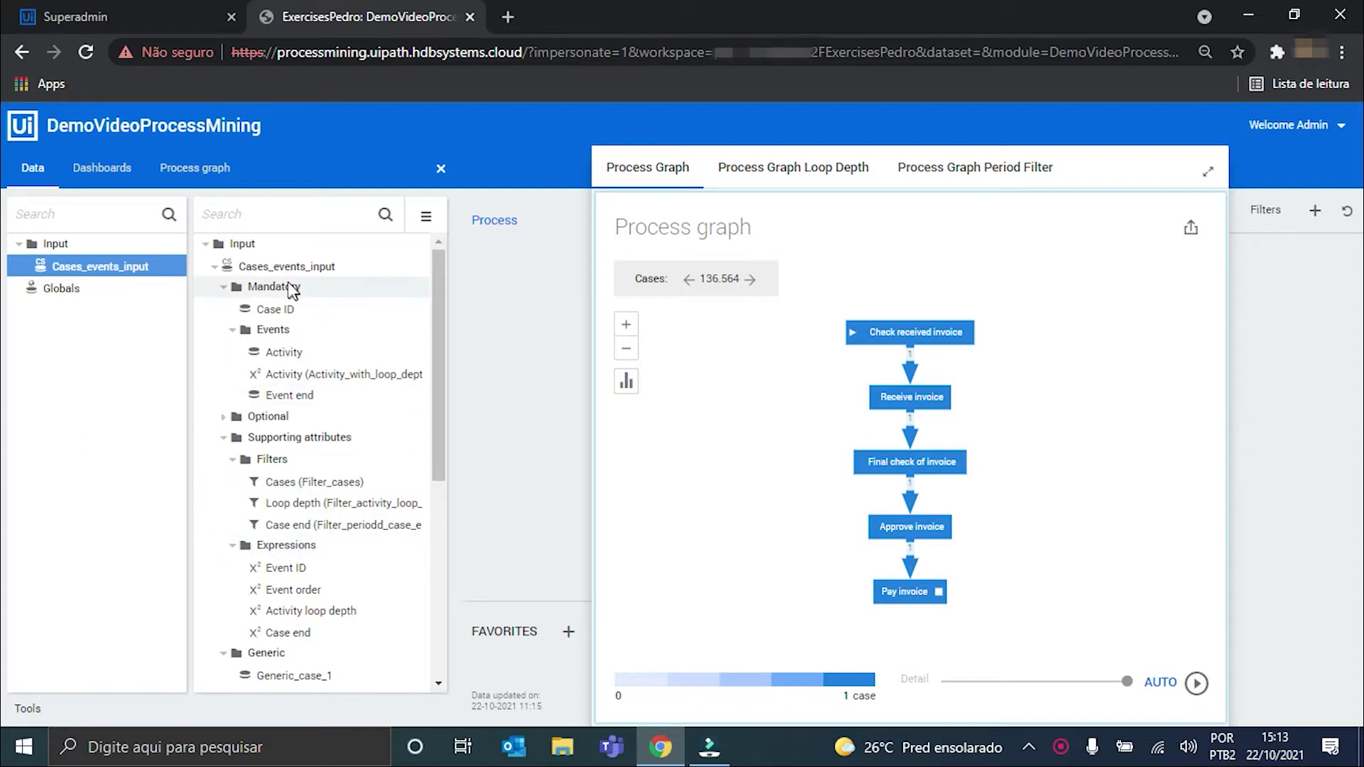
Add an Aggregate expression attribute named "Unique record per Case ID" to the Expressions group of Cases_events_input.
right_click(284, 558)
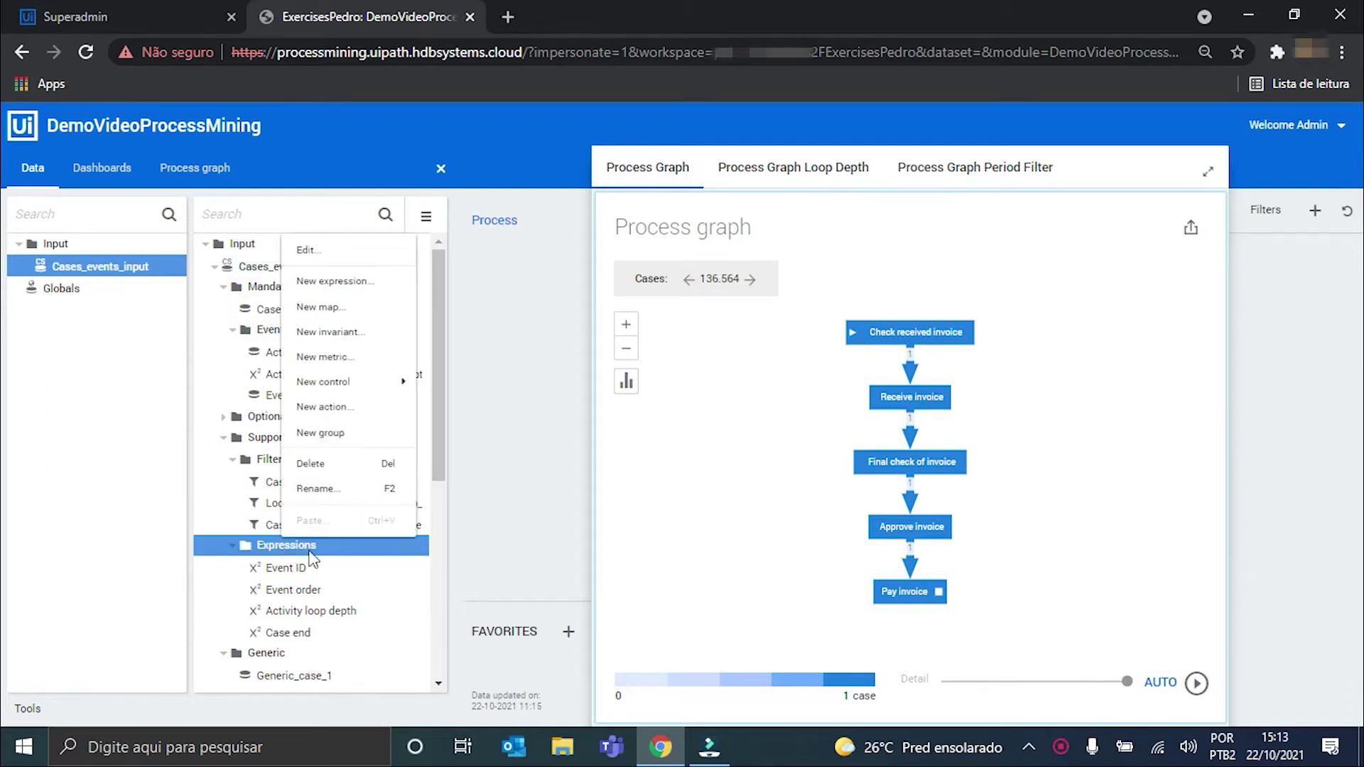
click(330, 277)
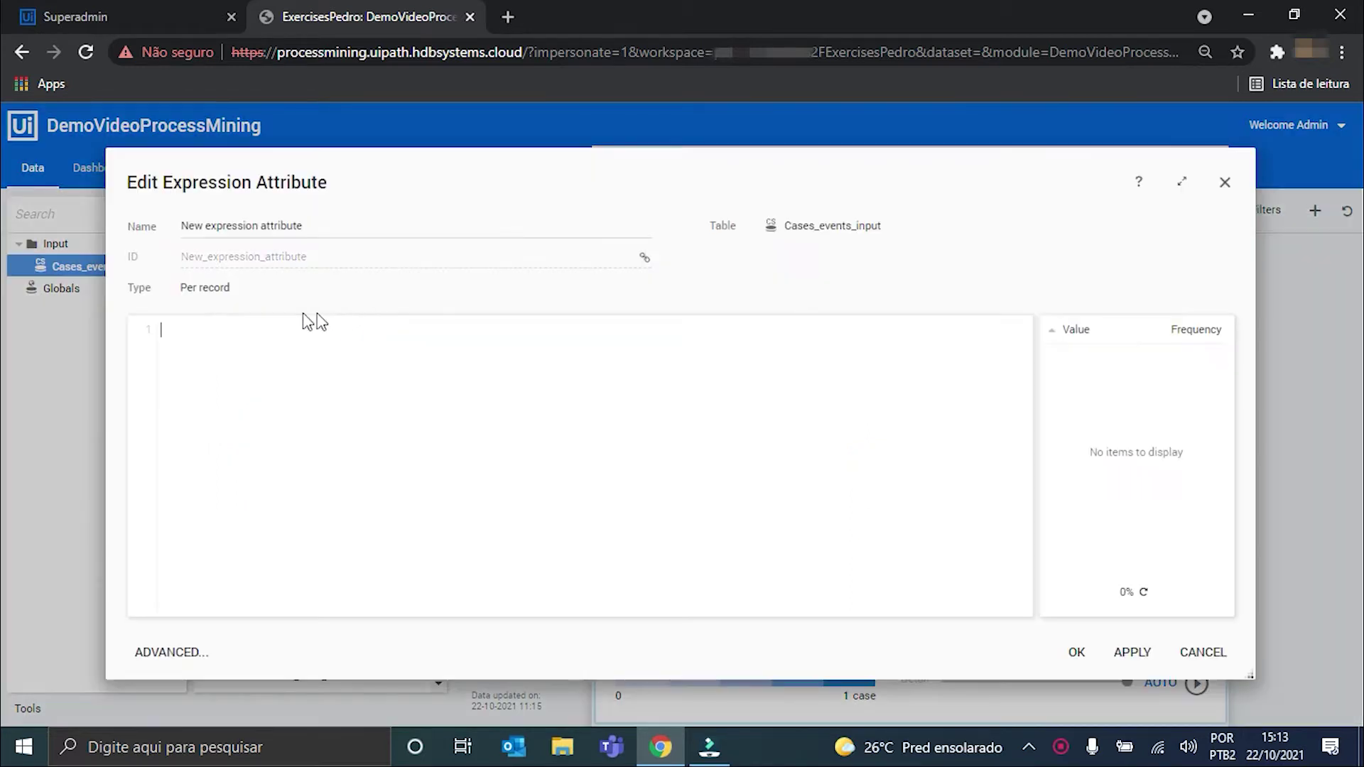
click(190, 289)
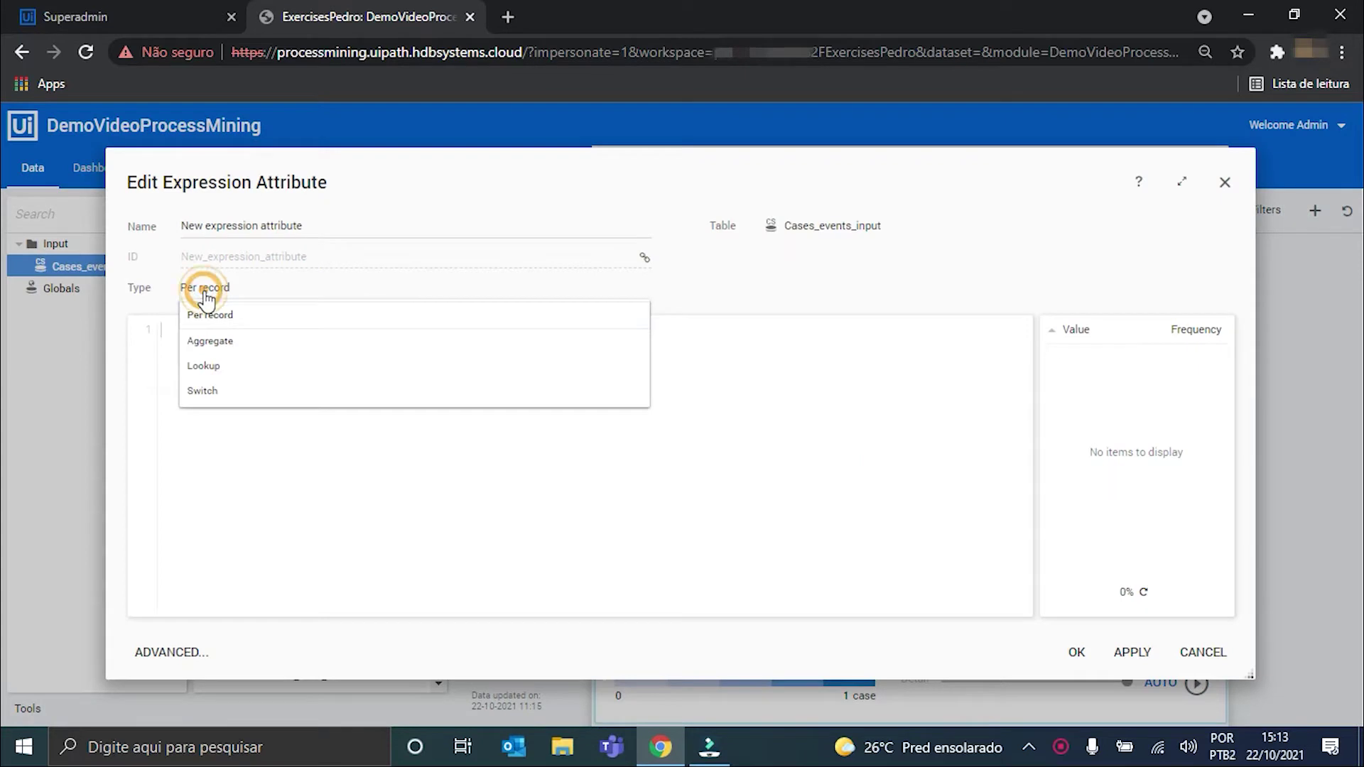
click(225, 342)
click(261, 223)
triple_click(261, 223)
text(U)
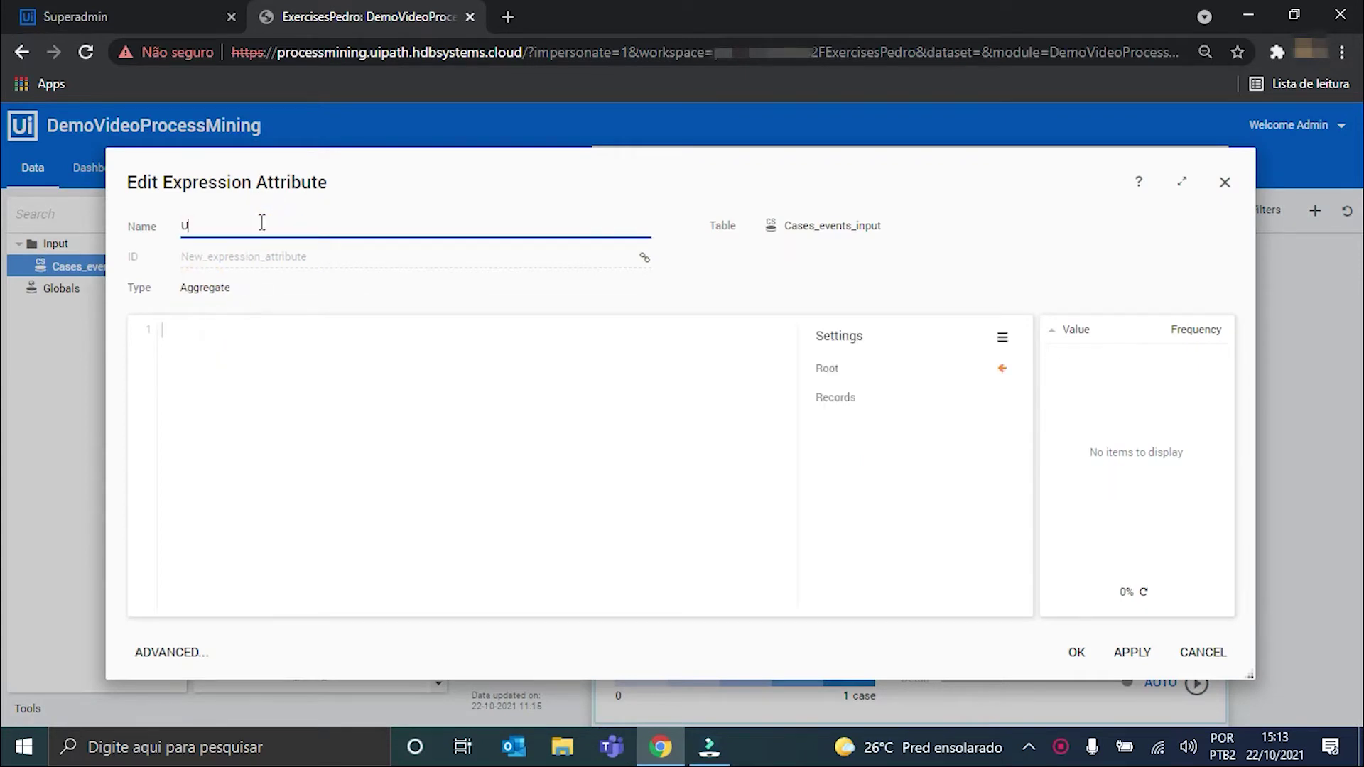
text(nique record per Case ID)
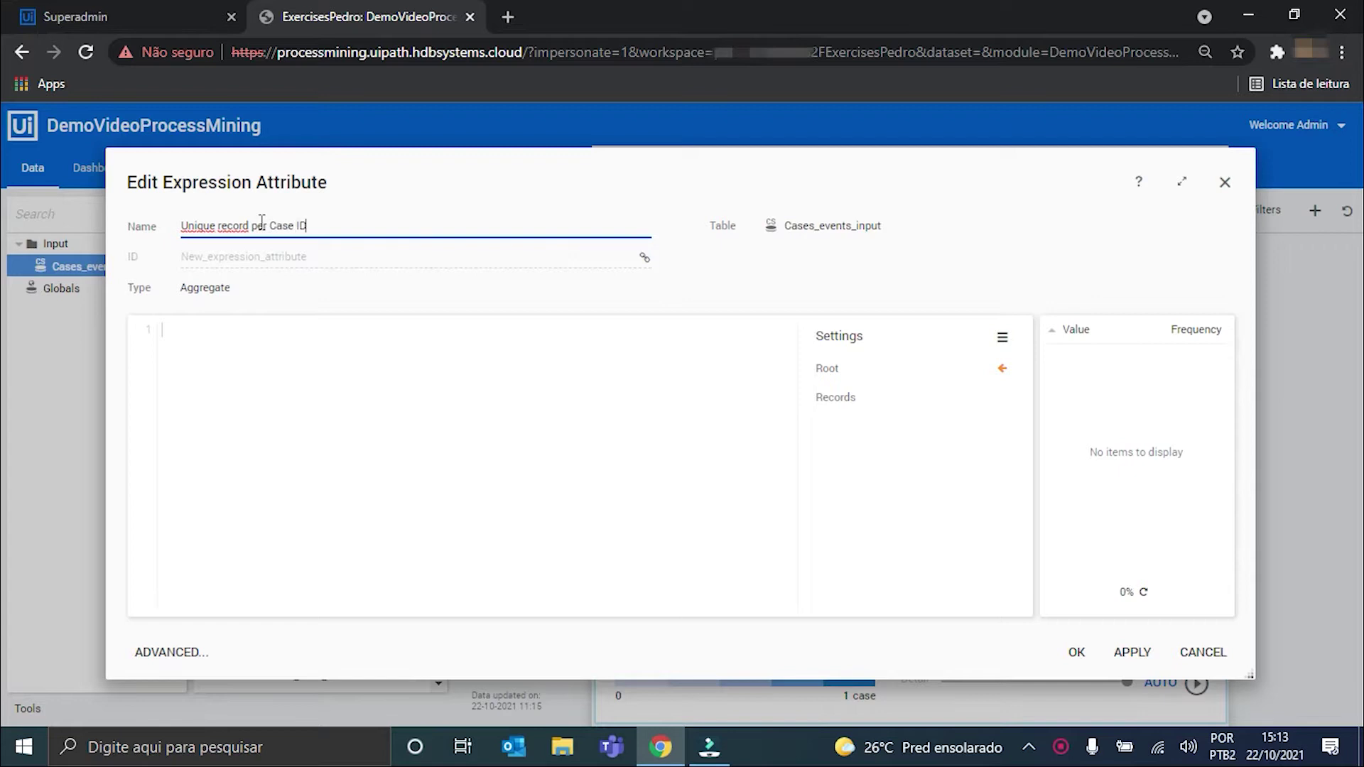
Add a Case ID level beneath Root and make Records the expression level of the attribute.
click(835, 368)
right_click(837, 375)
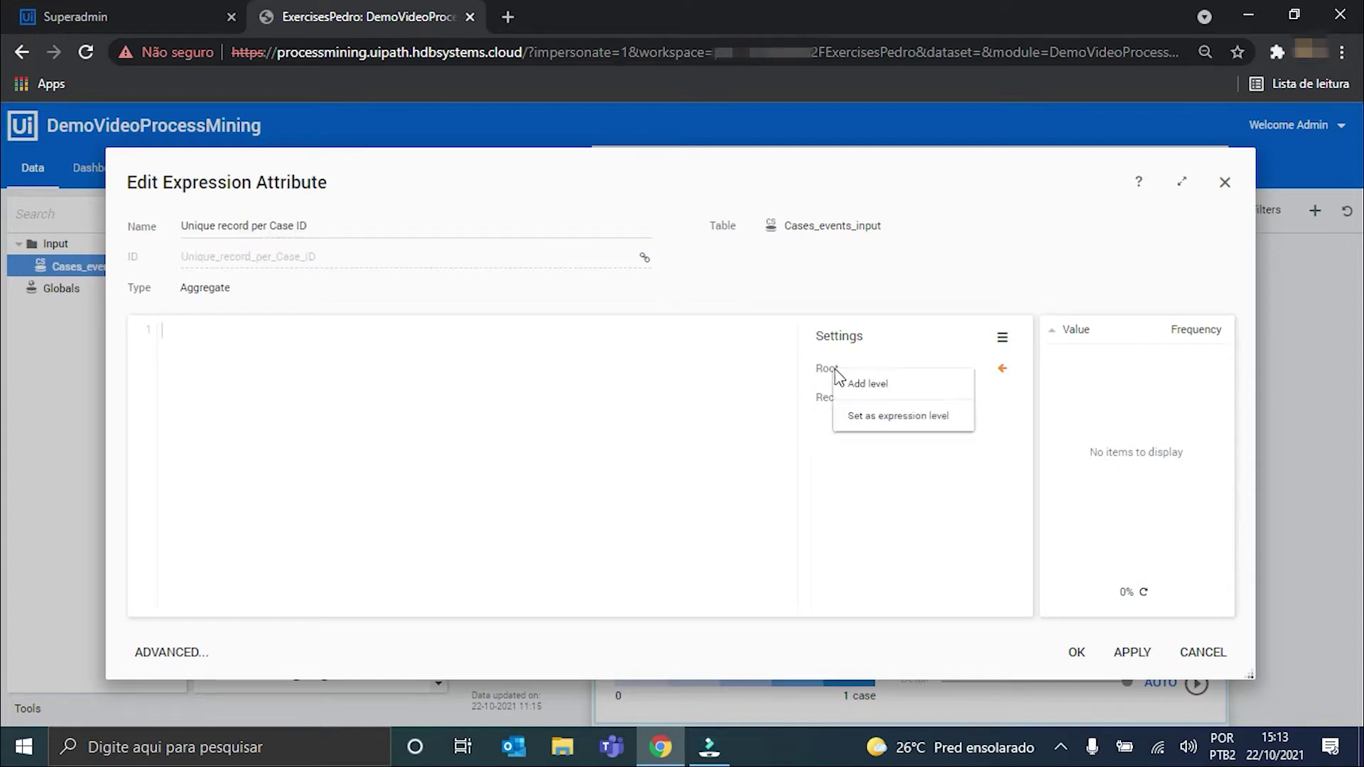
click(850, 376)
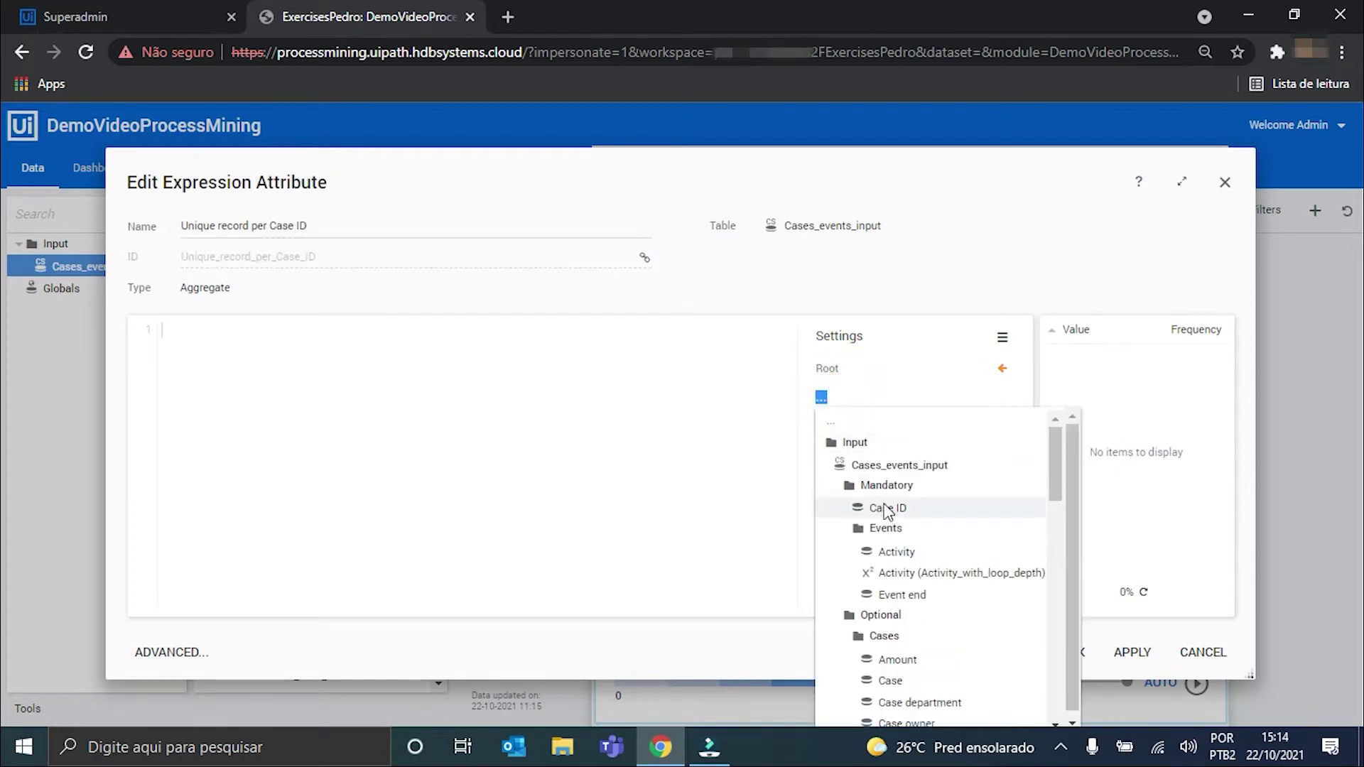
click(885, 507)
click(999, 423)
Enter isfirstnode as the attribute's expression and save the attribute.
click(496, 423)
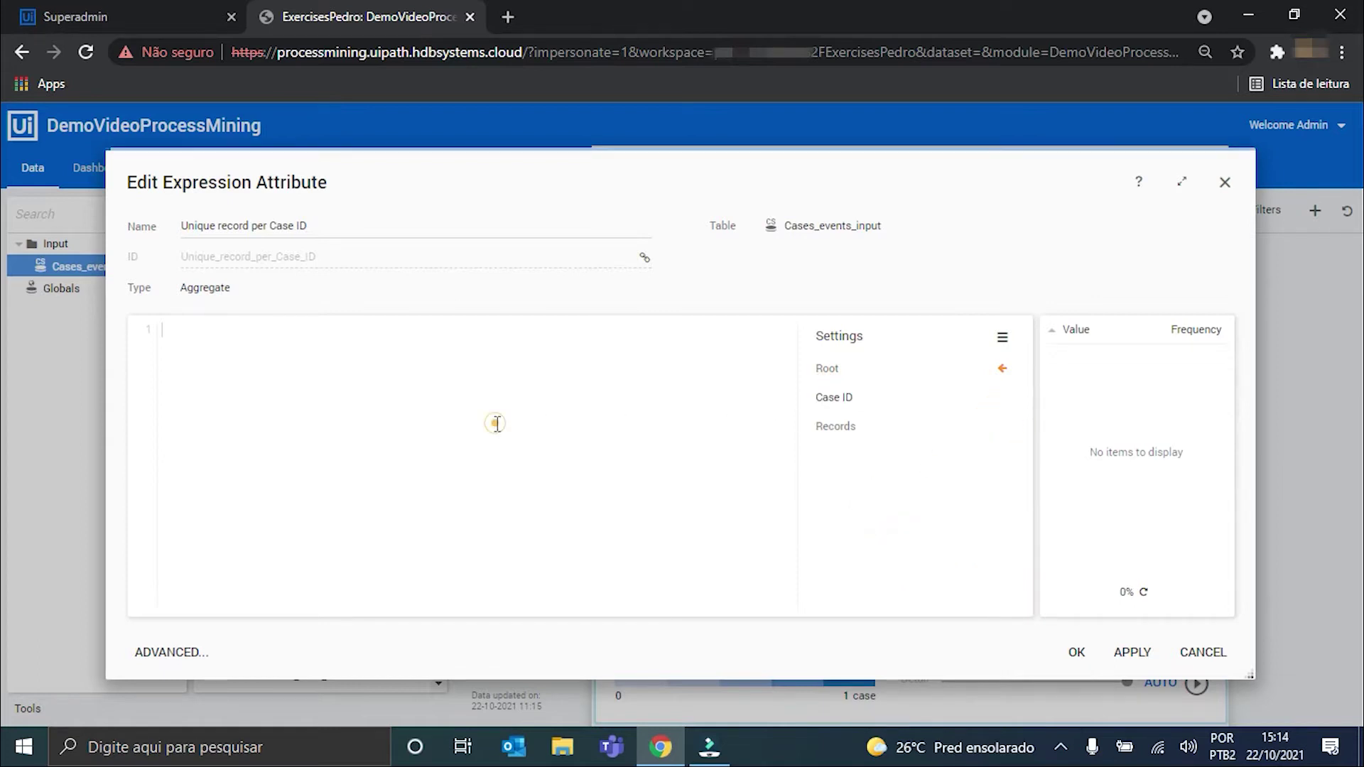
text(isfirstnode)
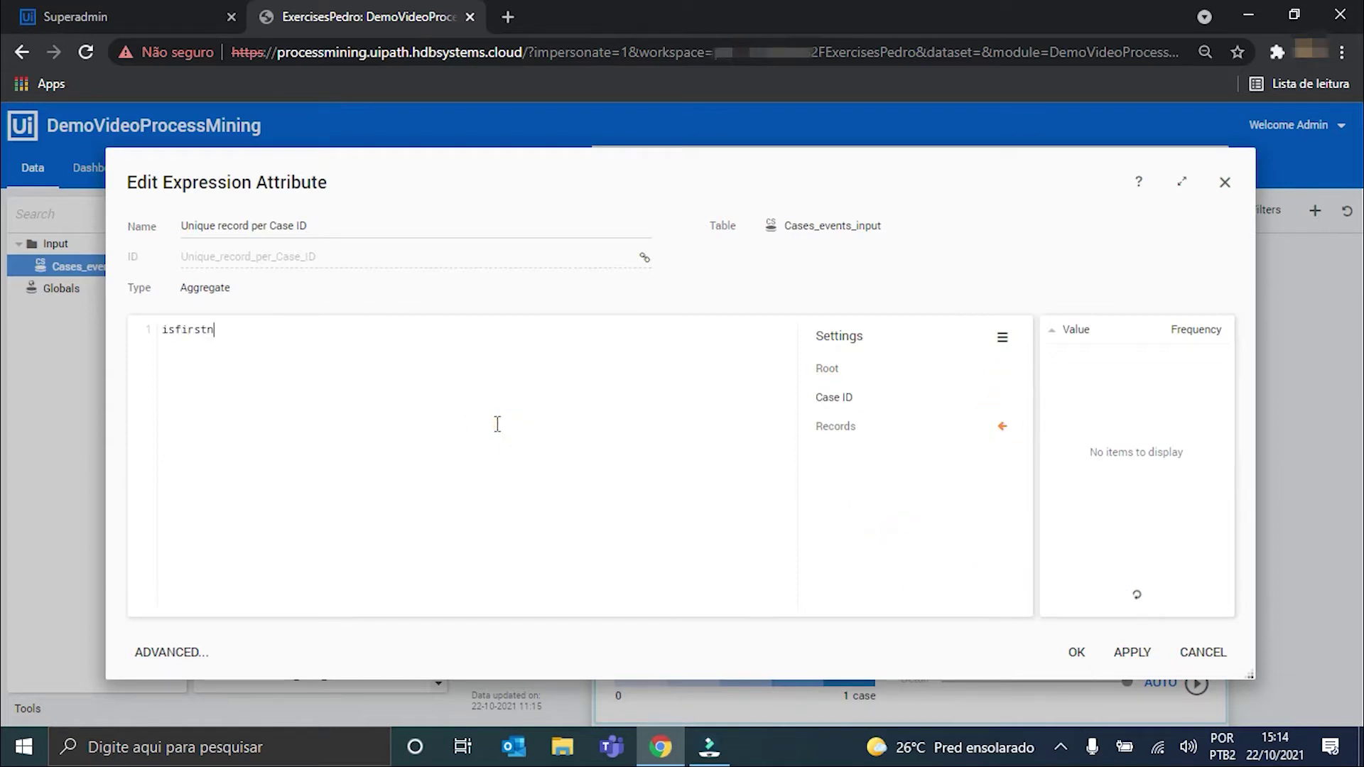
click(1087, 652)
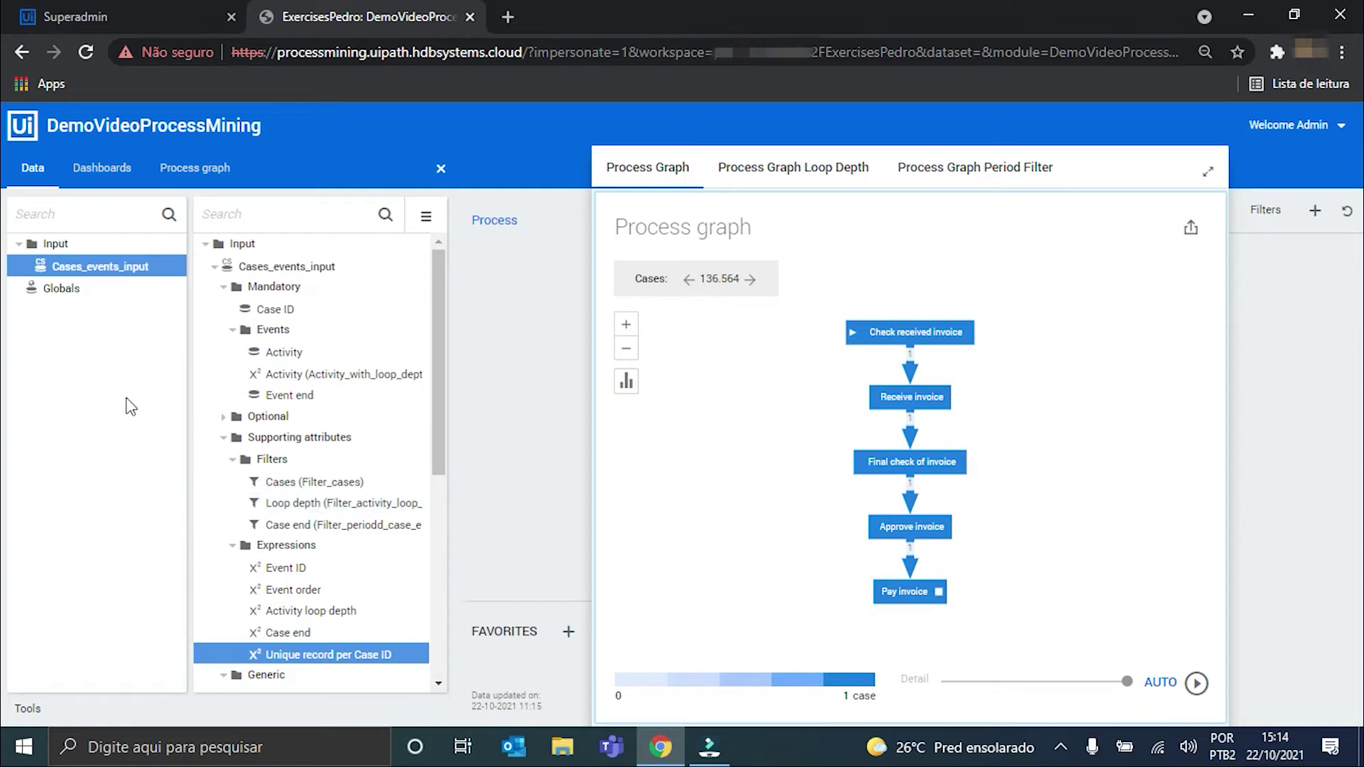
Create a new table group and name it "View tables".
right_click(61, 246)
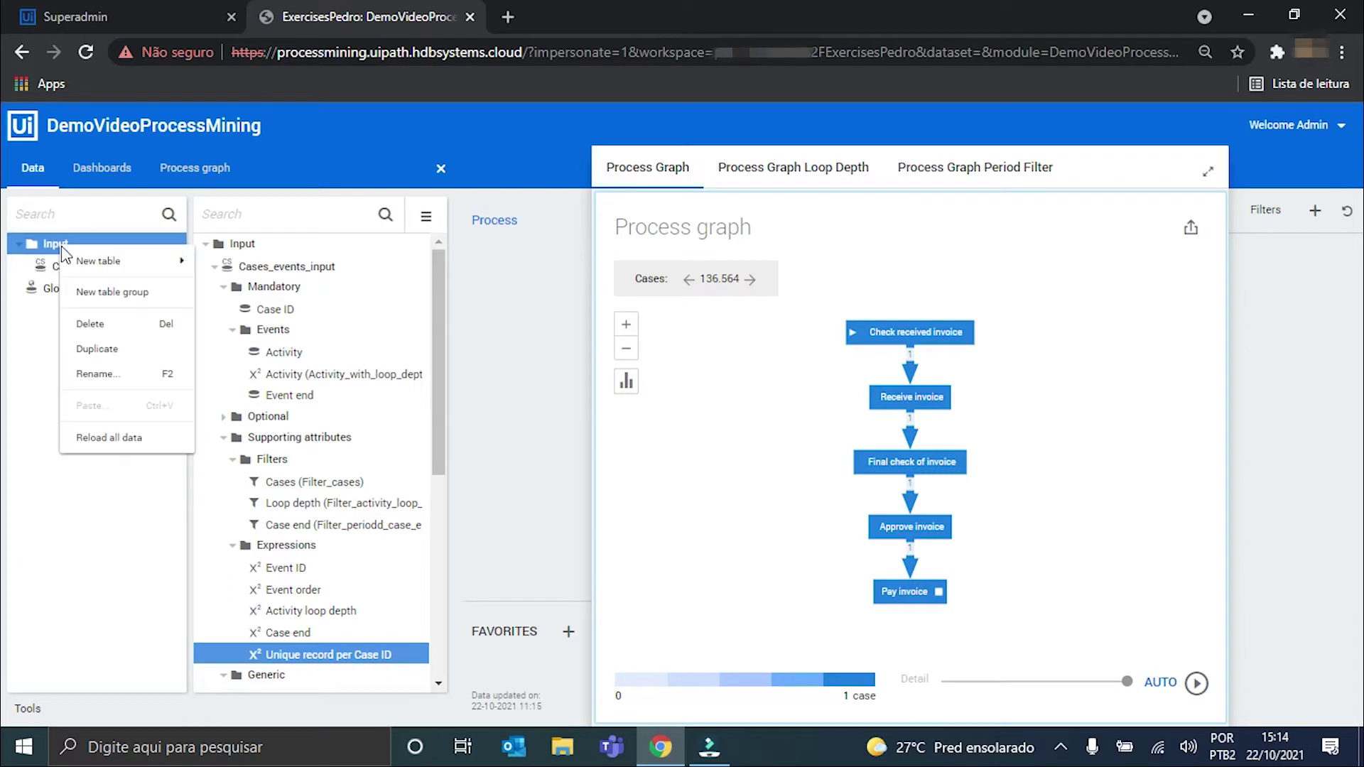
click(122, 298)
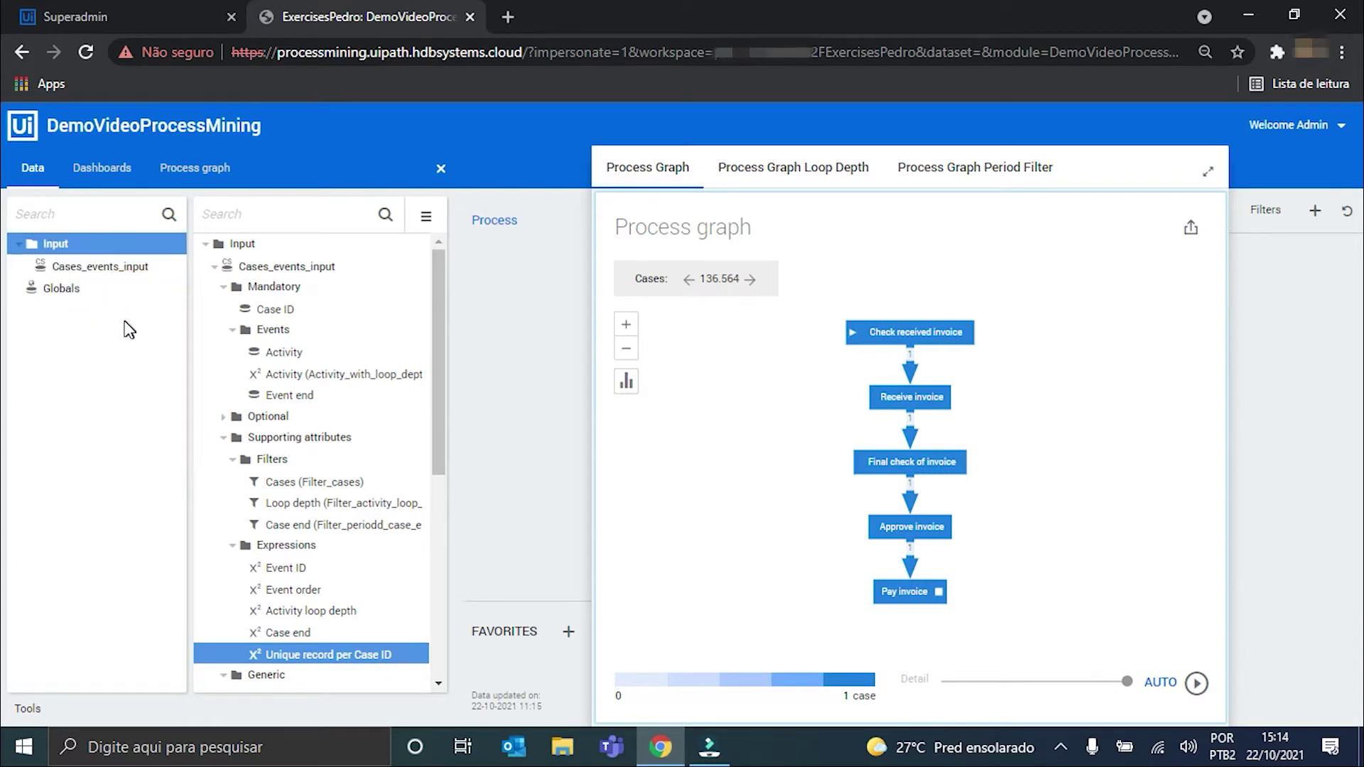
click(62, 288)
double_click(62, 288)
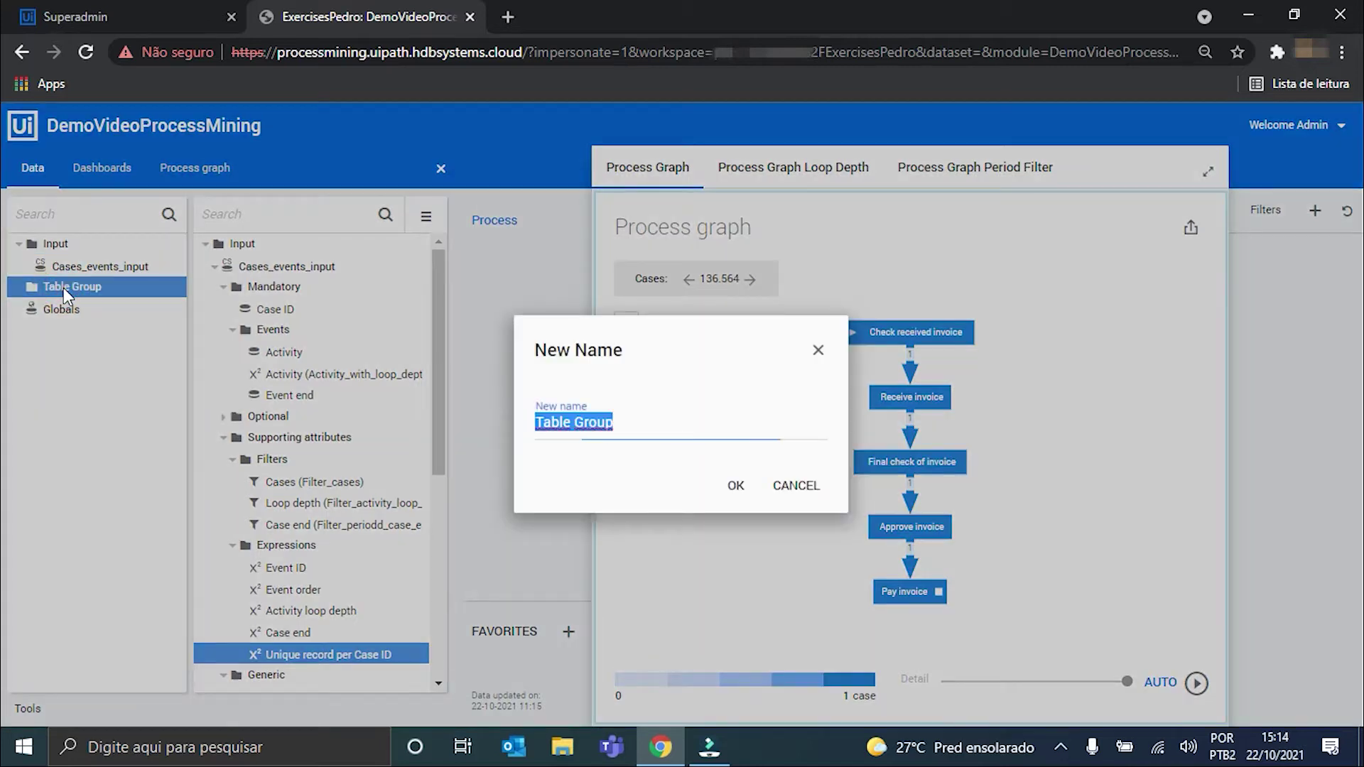
text(View tables)
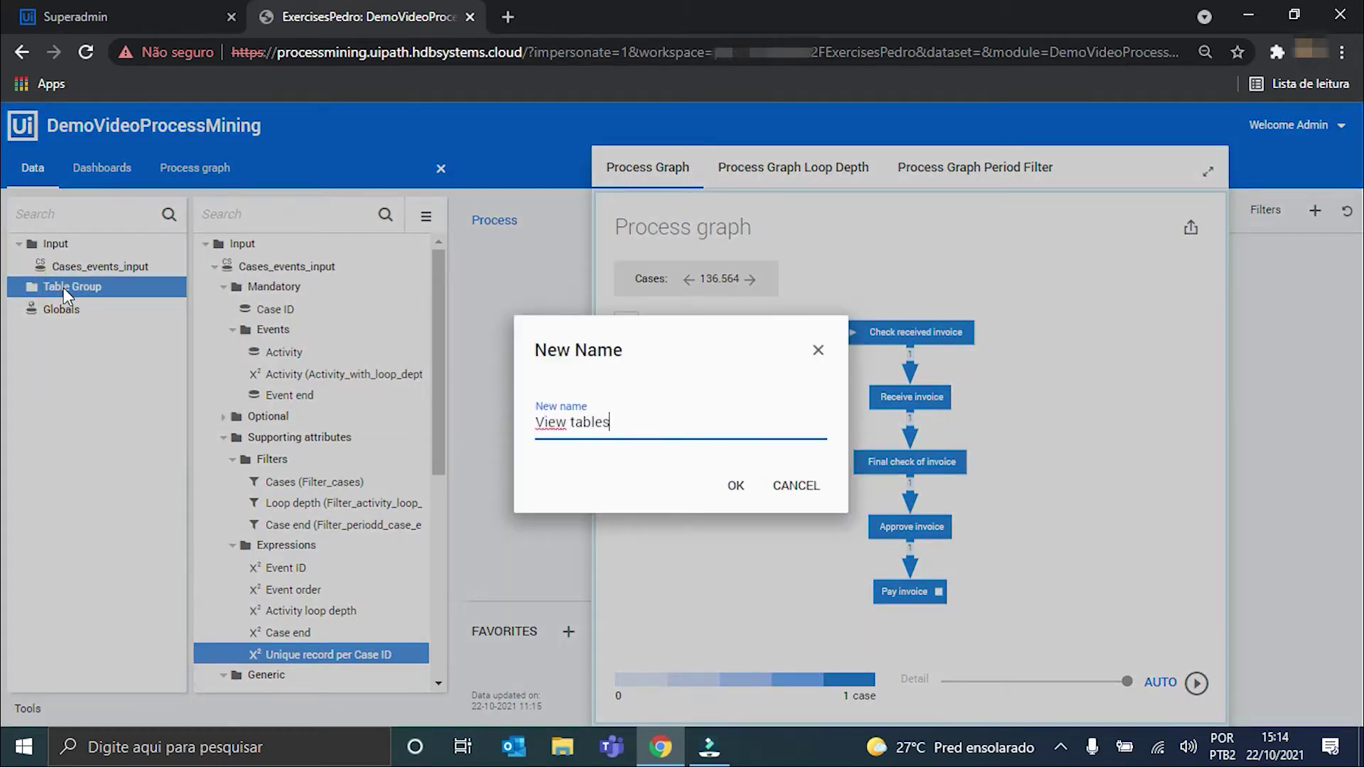
key(Return)
Add a join table to the View tables group and name it "Cases".
right_click(63, 288)
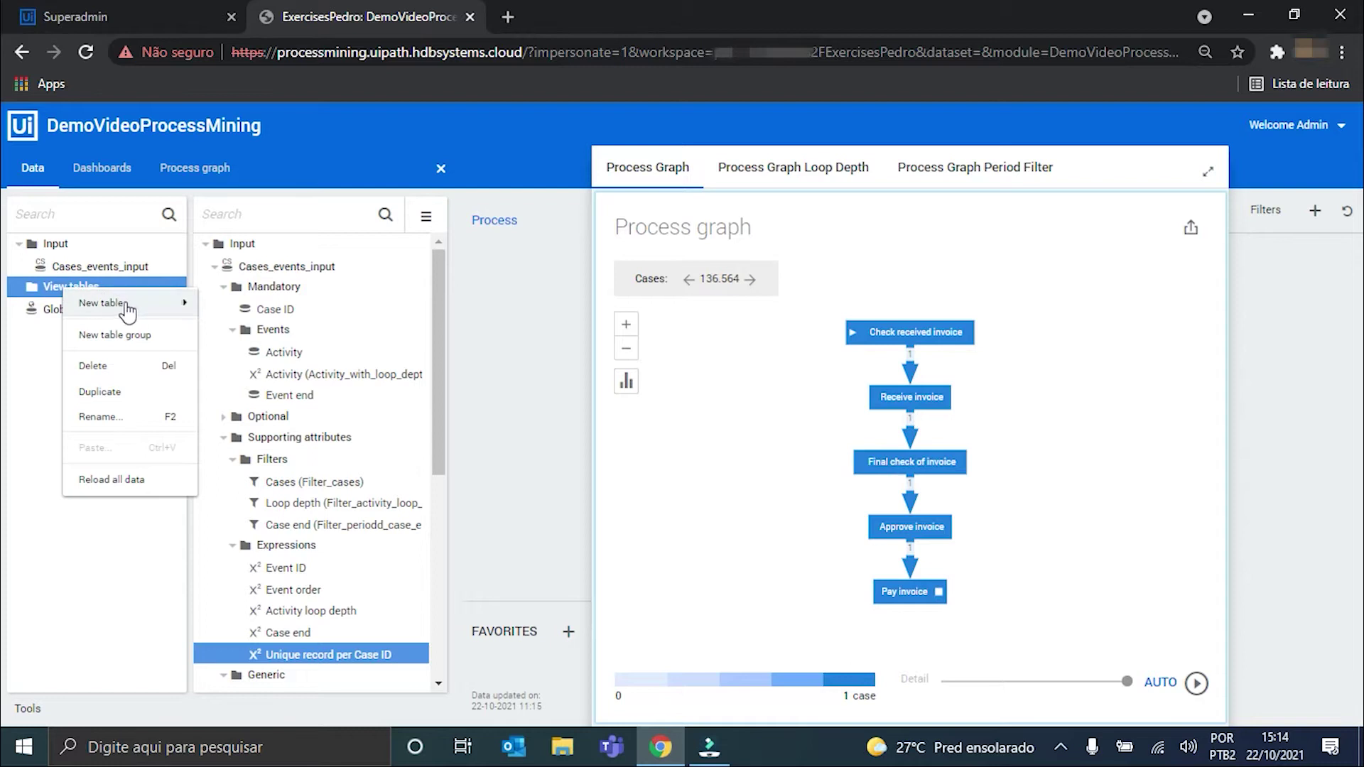
mouse_move(128, 305)
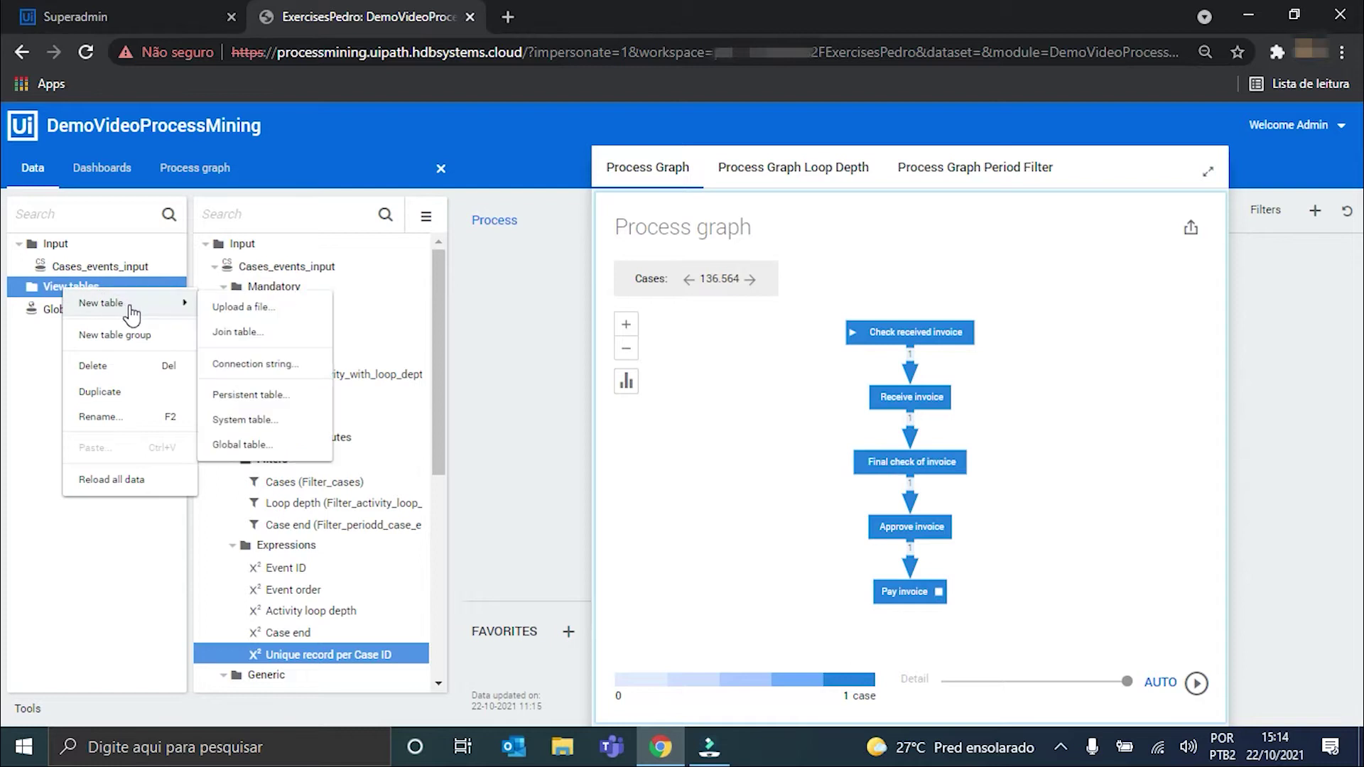
click(270, 331)
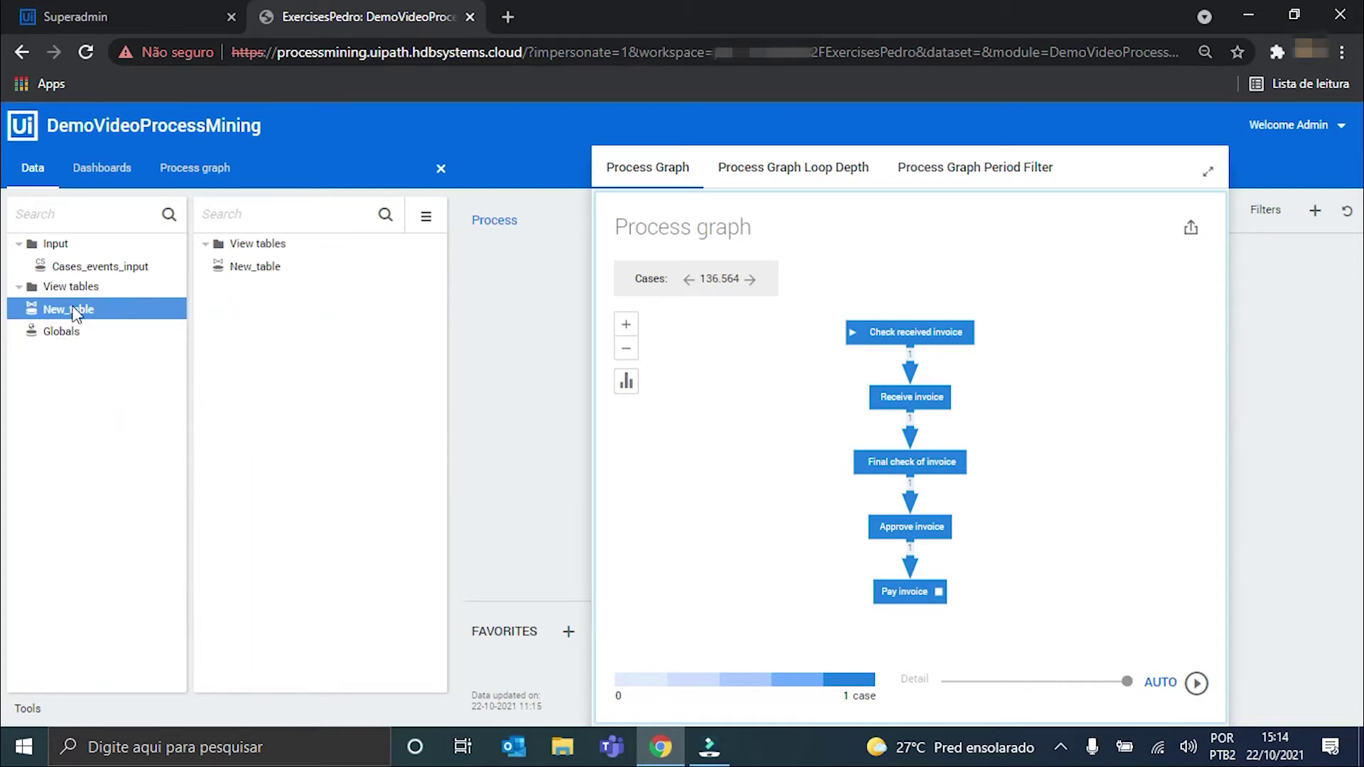
double_click(74, 309)
text(Cases)
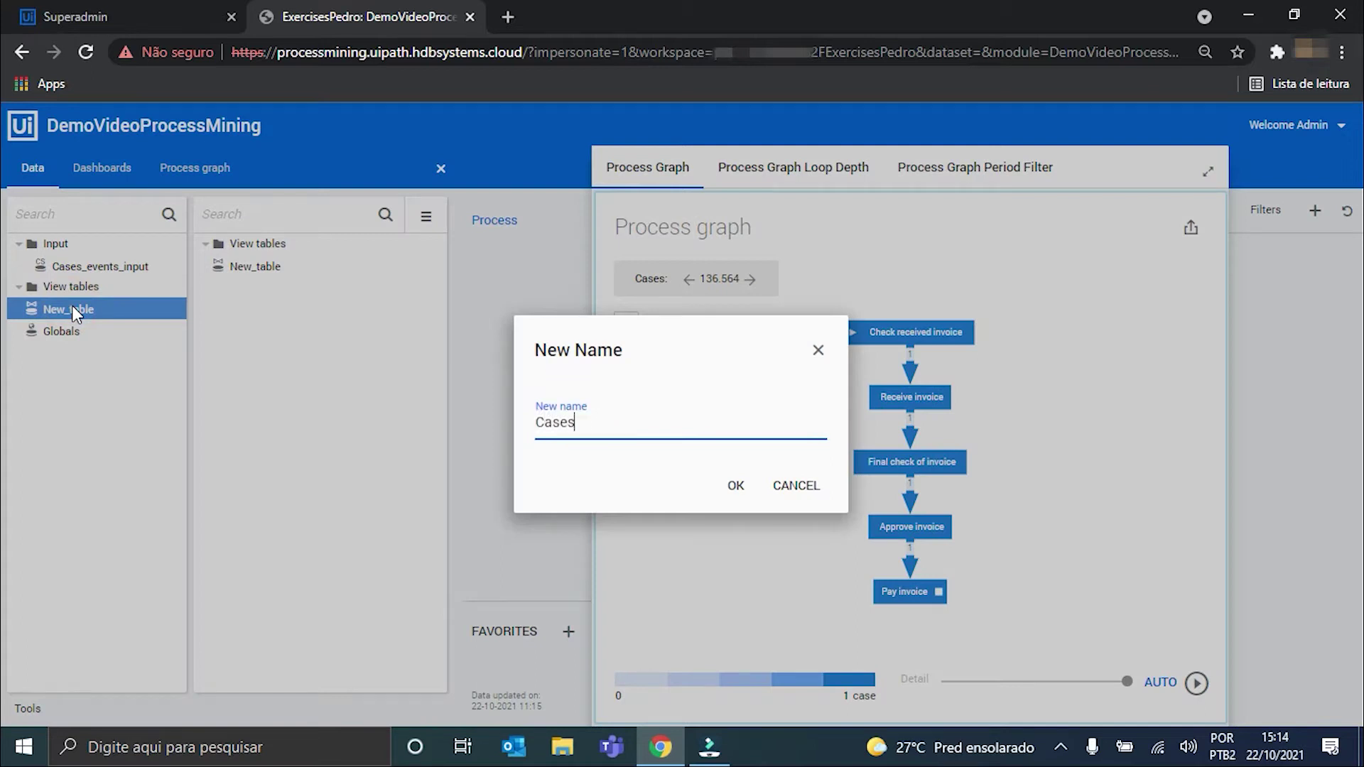
key(Return)
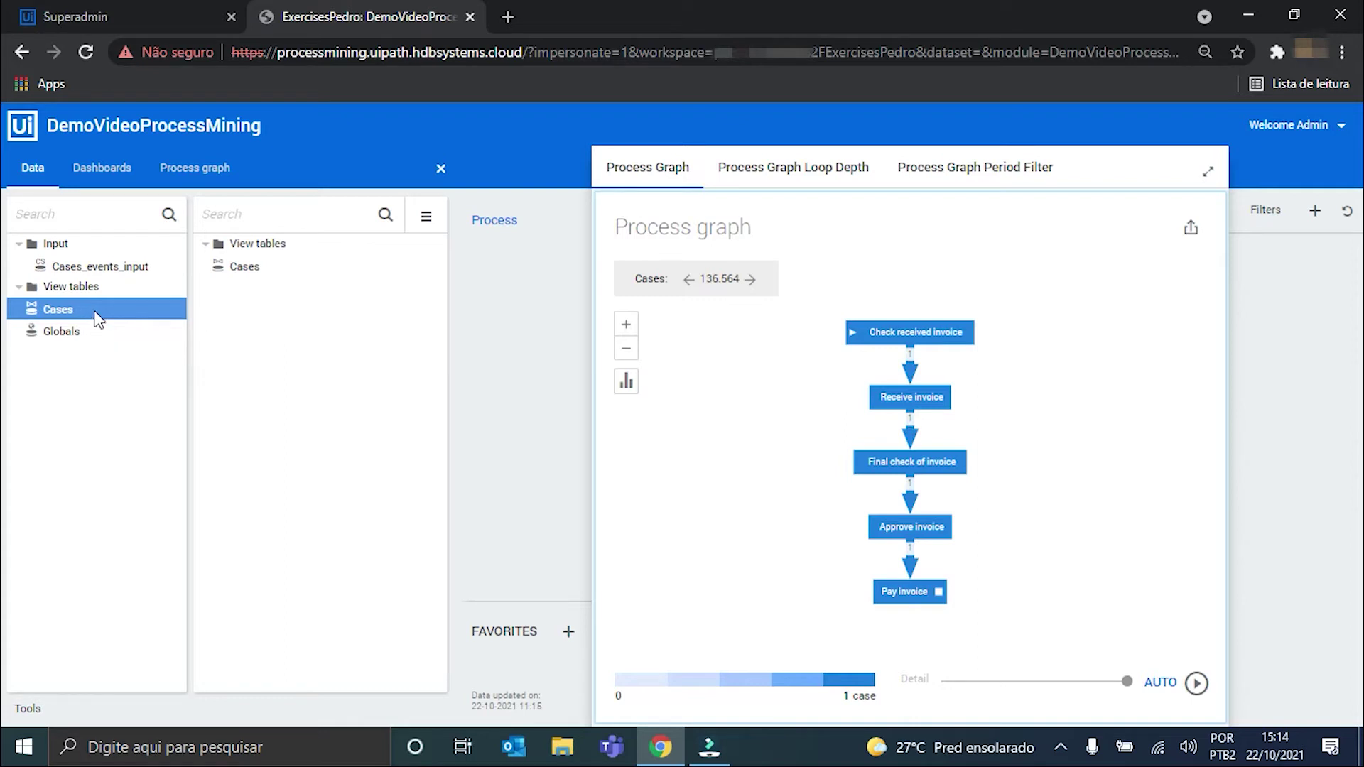
Replace the Cases join definition with "Cases_events_input where Unique_record_per_Case_ID" and save it.
double_click(92, 311)
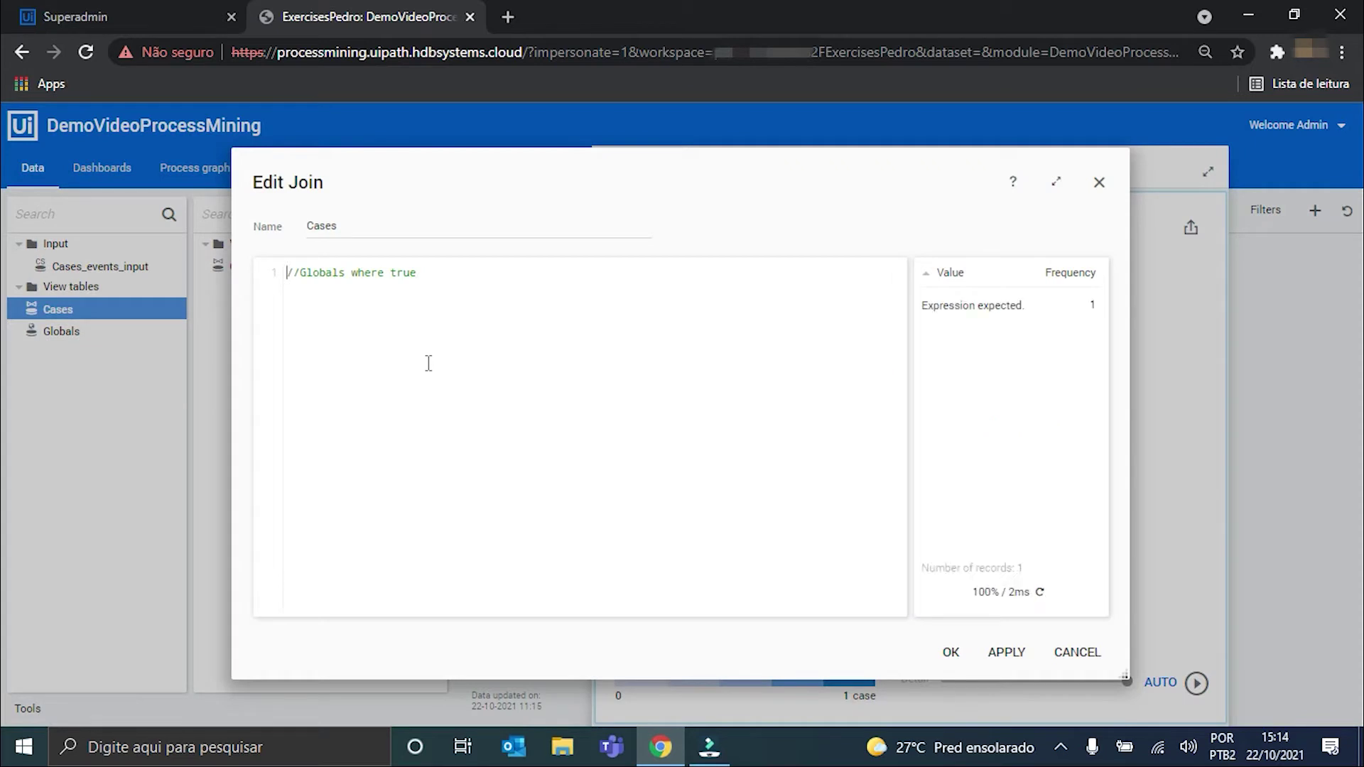
click(359, 282)
triple_click(362, 284)
key(Delete)
text(cases_events)
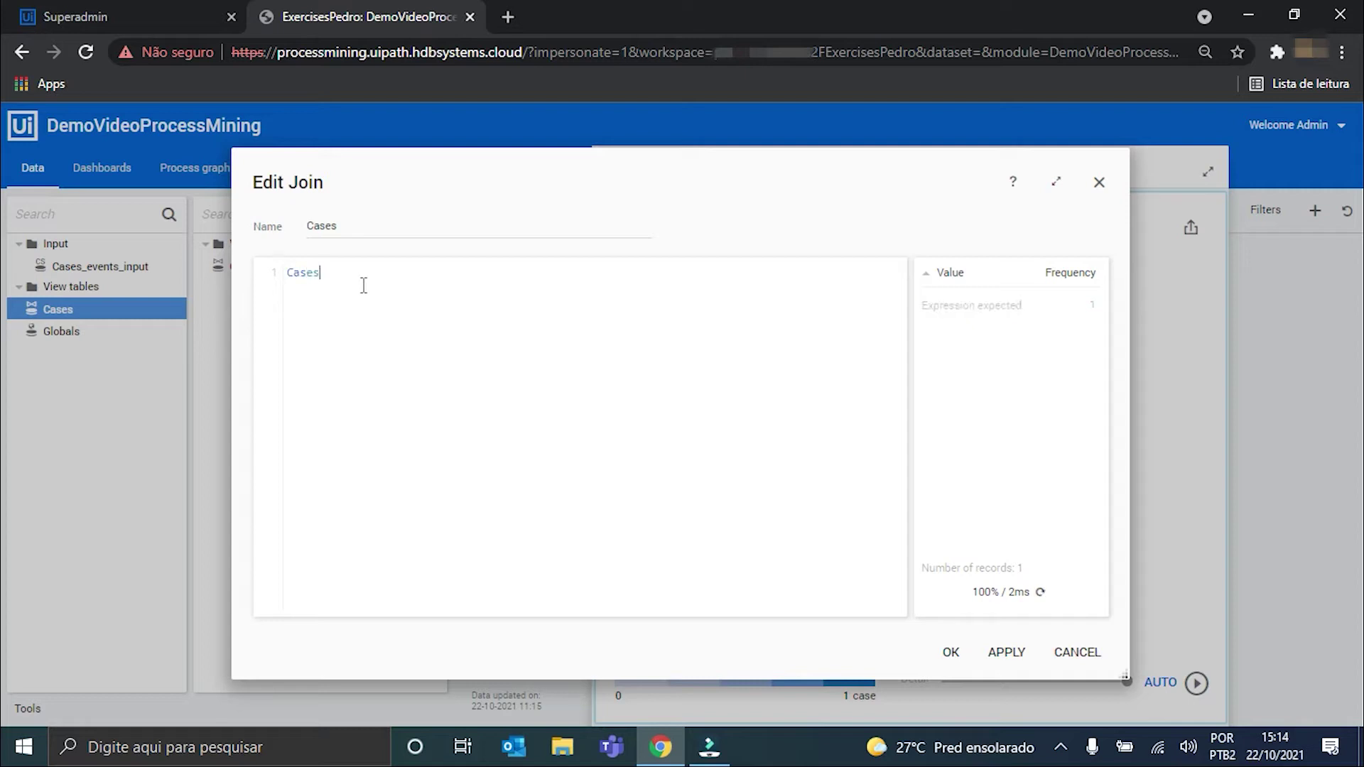
text(_input )
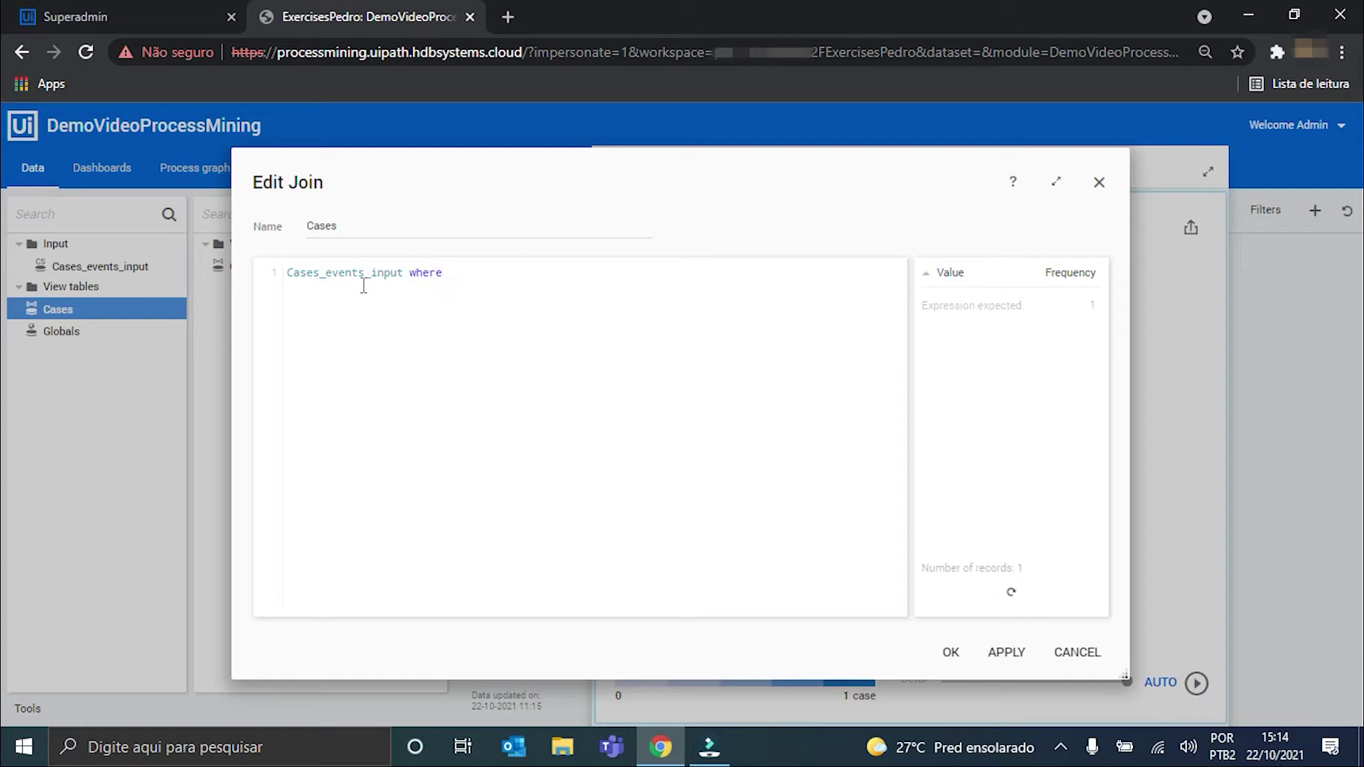
text(where)
key(Return)
text(Unique_record)
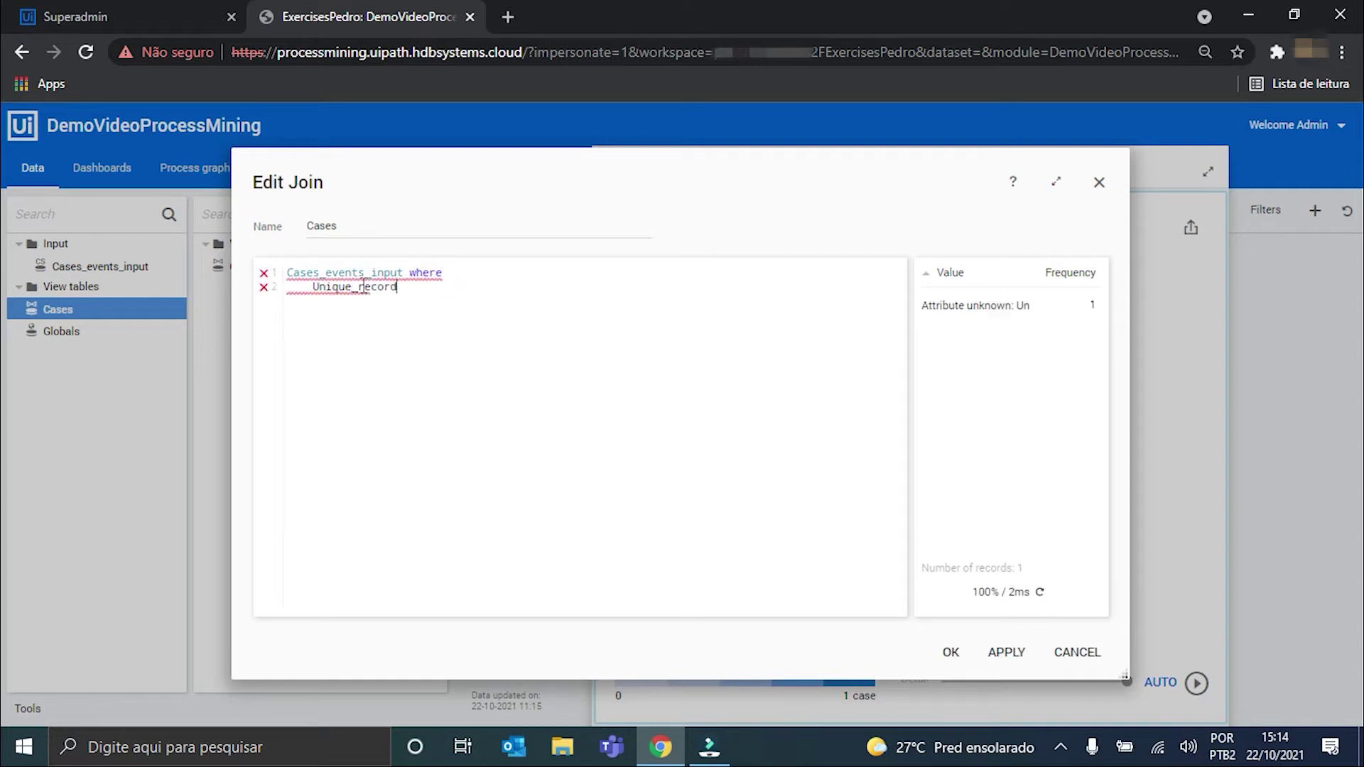
text(_per_)
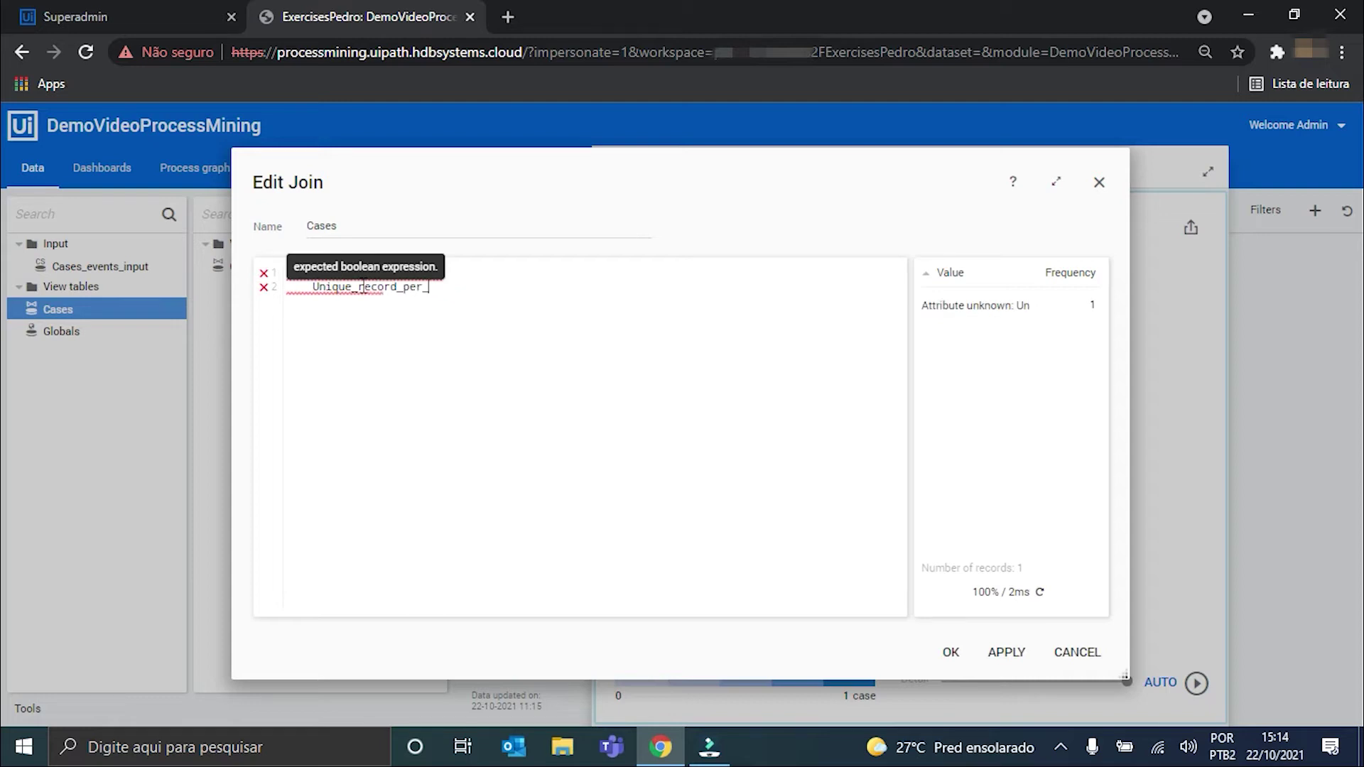
text(case)
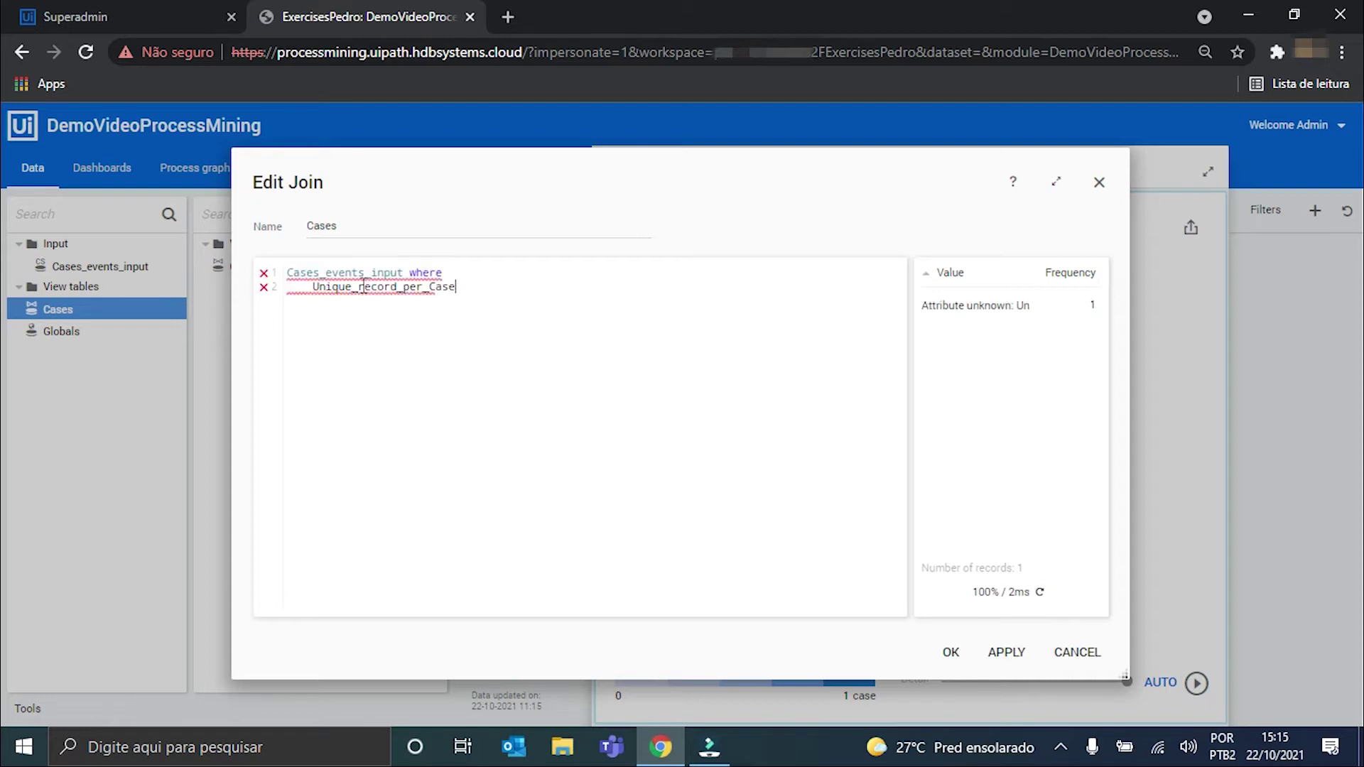
text(_ID)
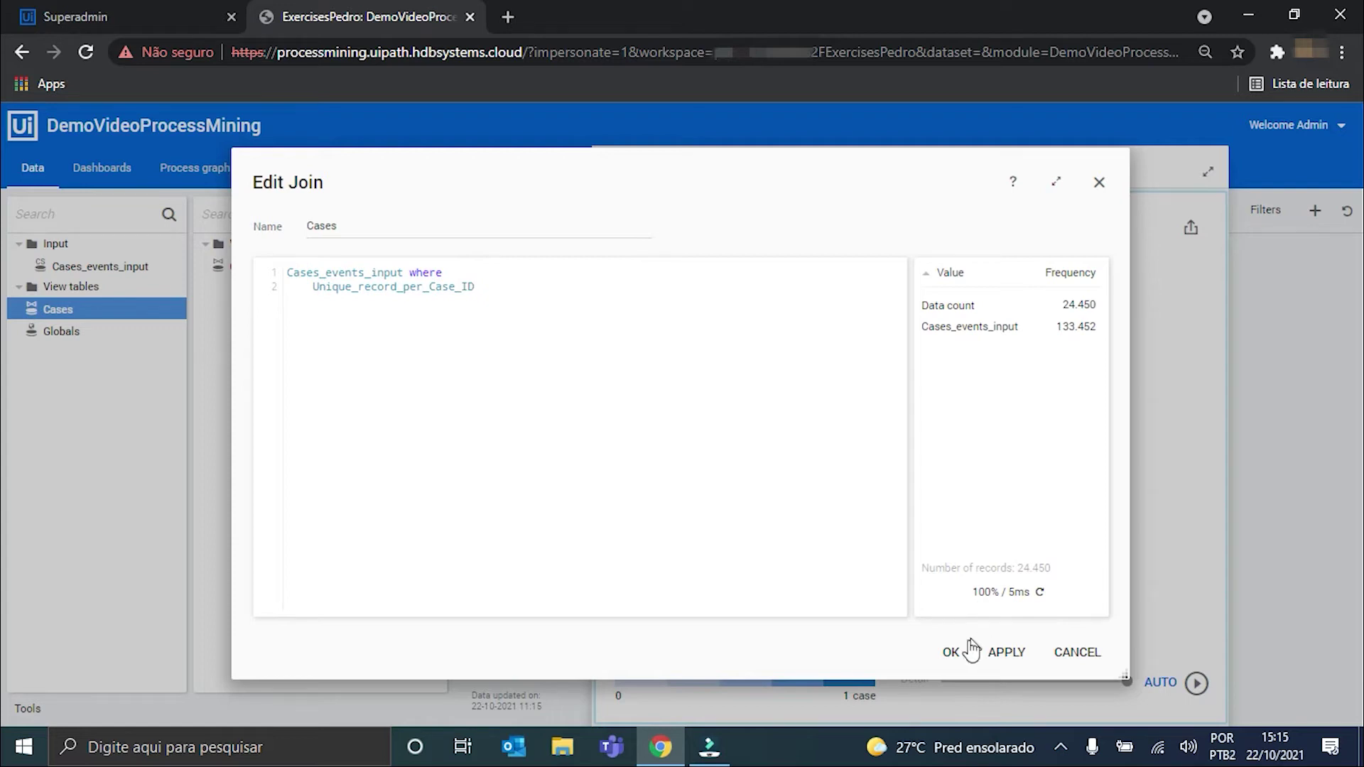
click(952, 652)
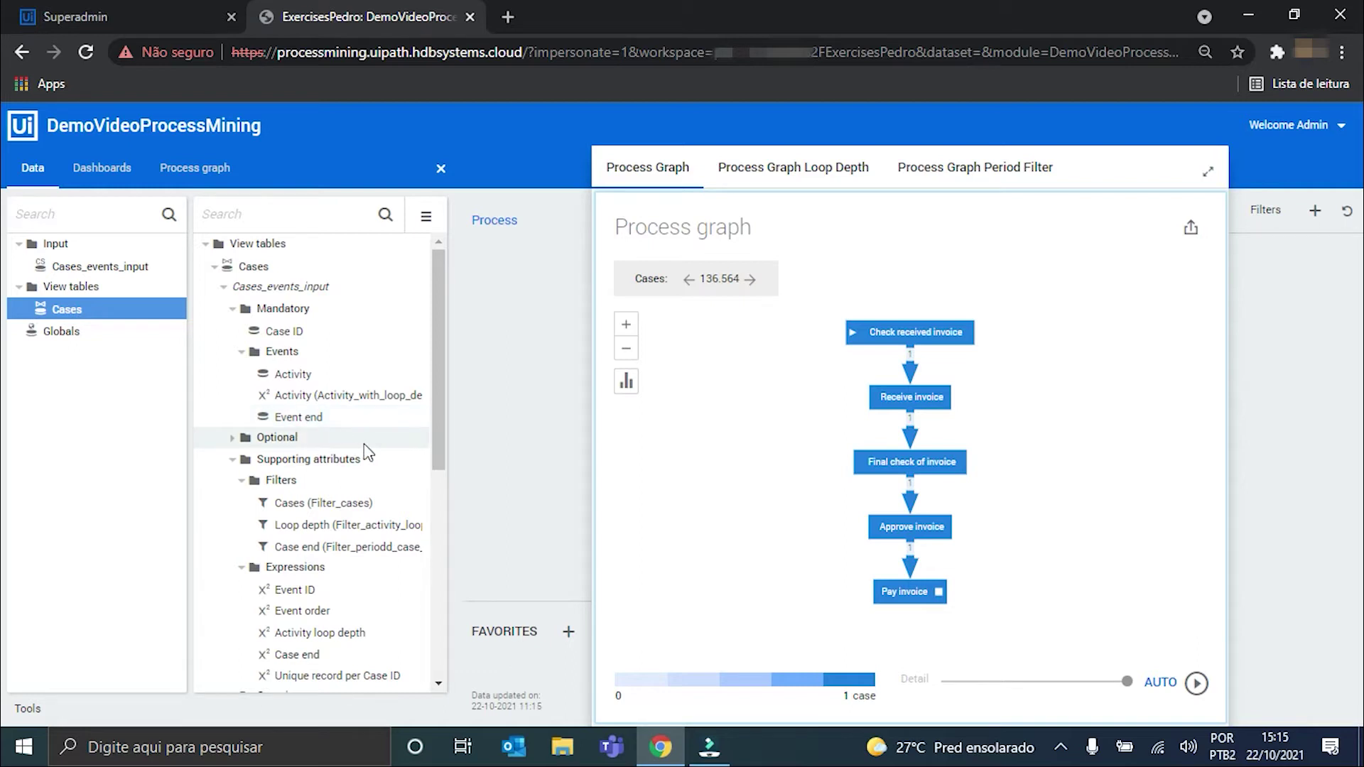
Set the availability of the optional event attributes in the Cases table, from Country through Event ID (input), to Hidden.
scroll(367, 453, down, 1)
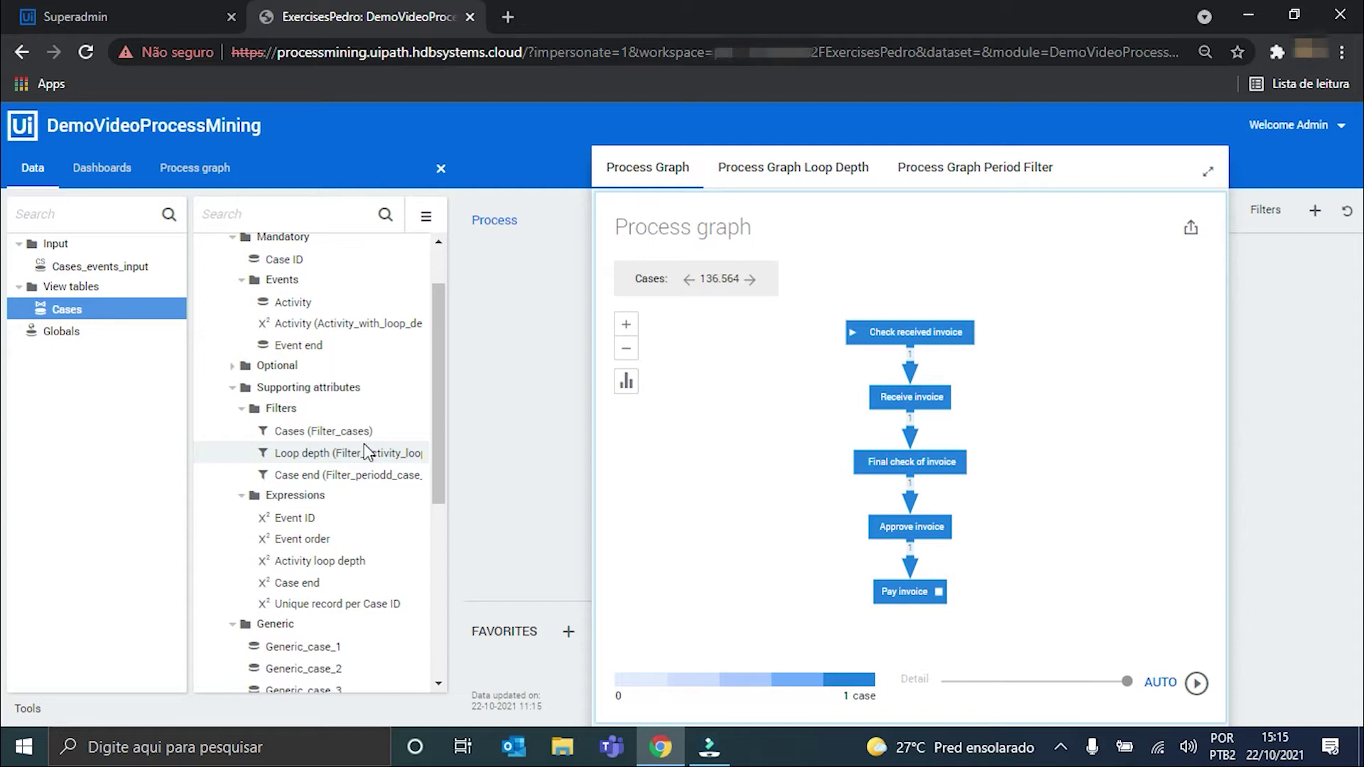
scroll(367, 452, up, 1)
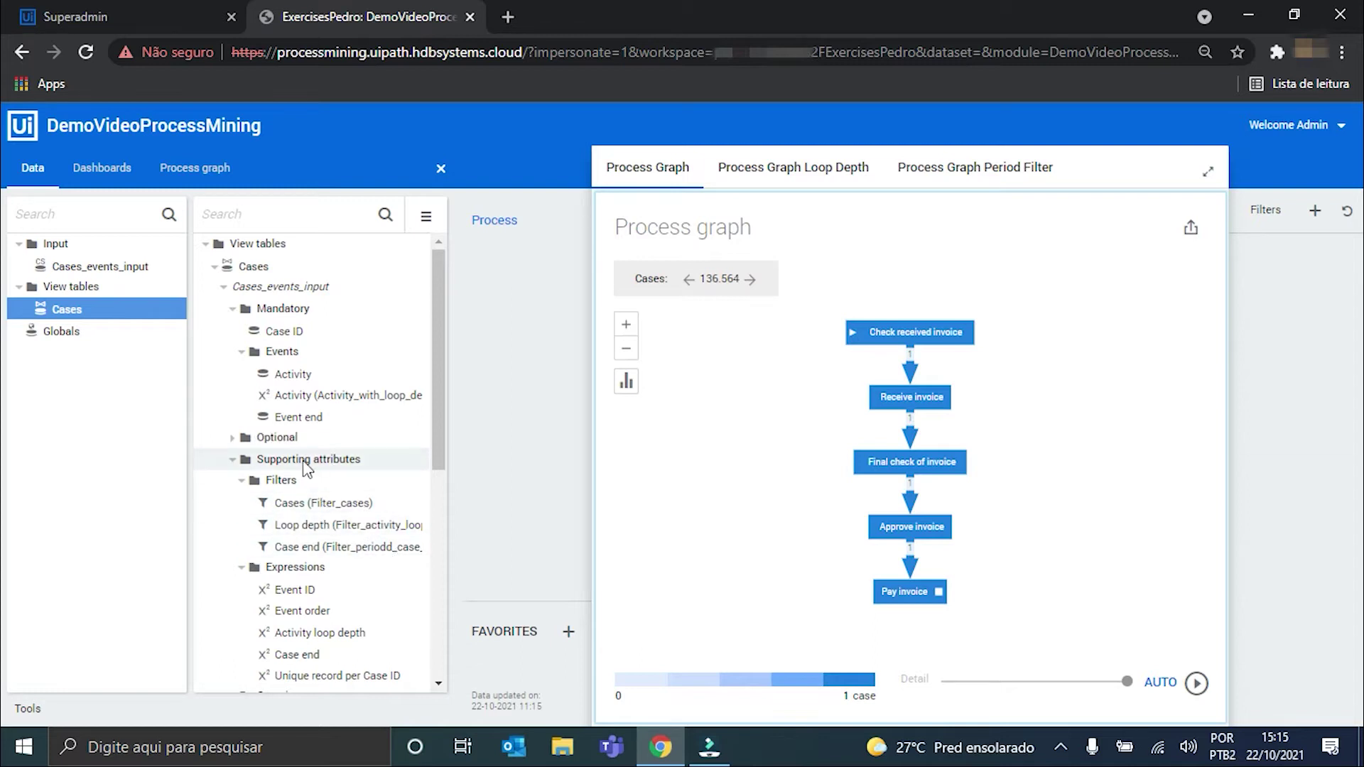
click(233, 437)
scroll(390, 466, down, 2)
scroll(384, 472, down, 3)
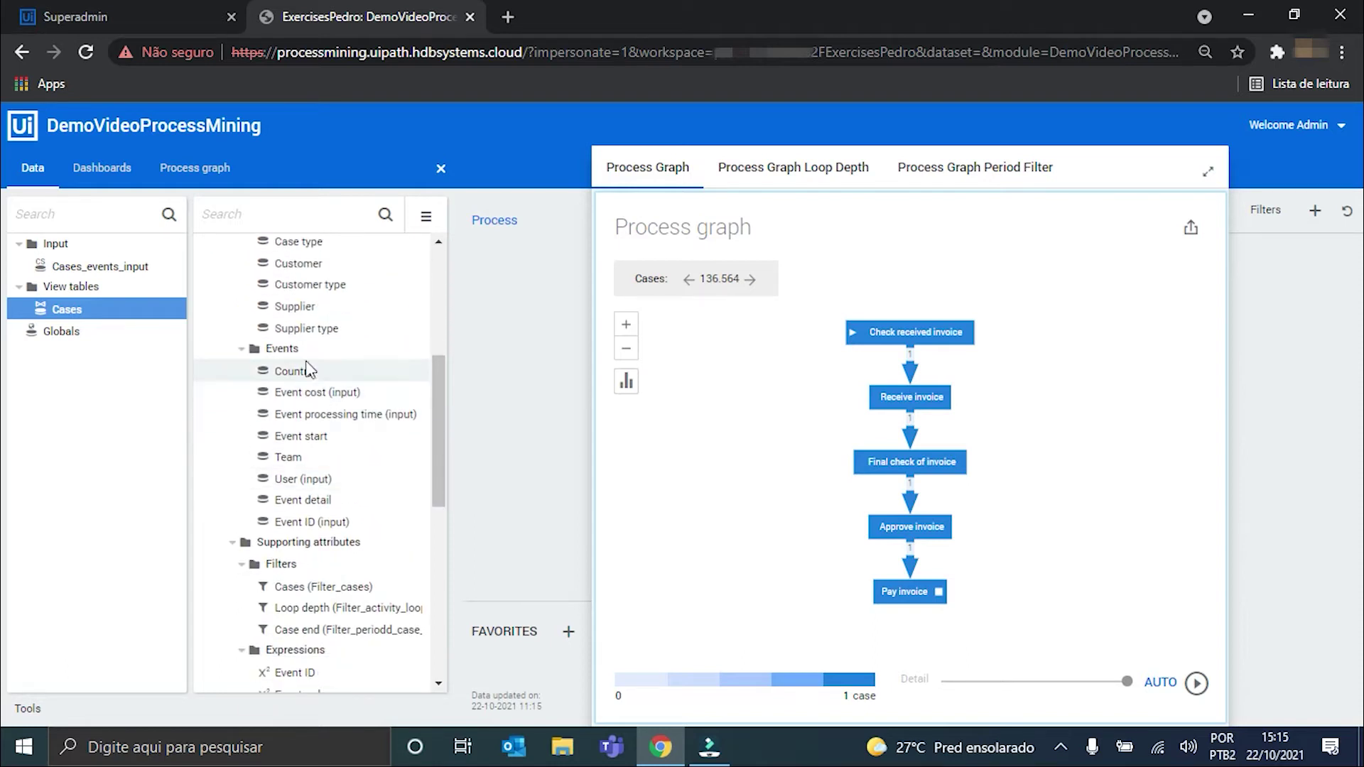
click(308, 370)
drag(323, 395, 309, 522)
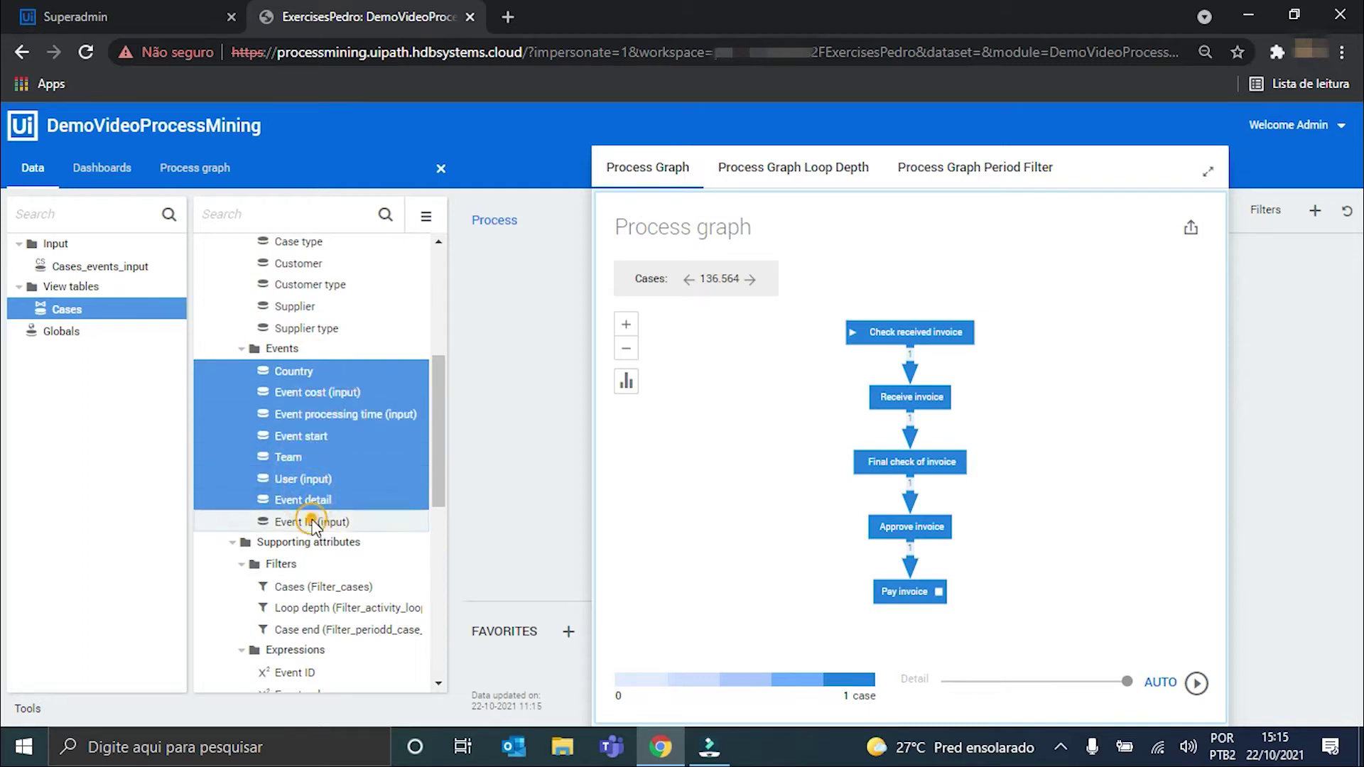
right_click(296, 458)
mouse_move(376, 333)
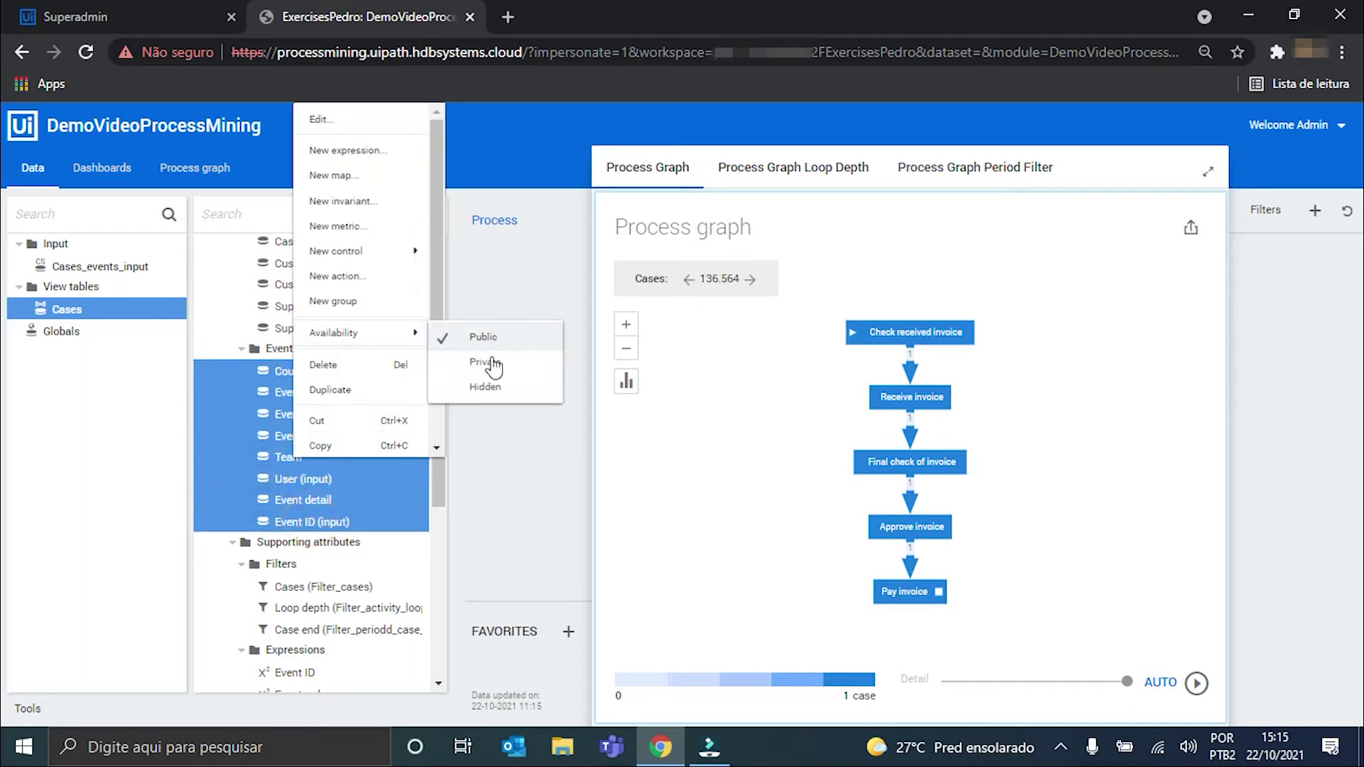
click(492, 387)
Set the availability of Generic_event_1 through Generic_event_10 in the Cases table to Hidden.
scroll(416, 415, down, 3)
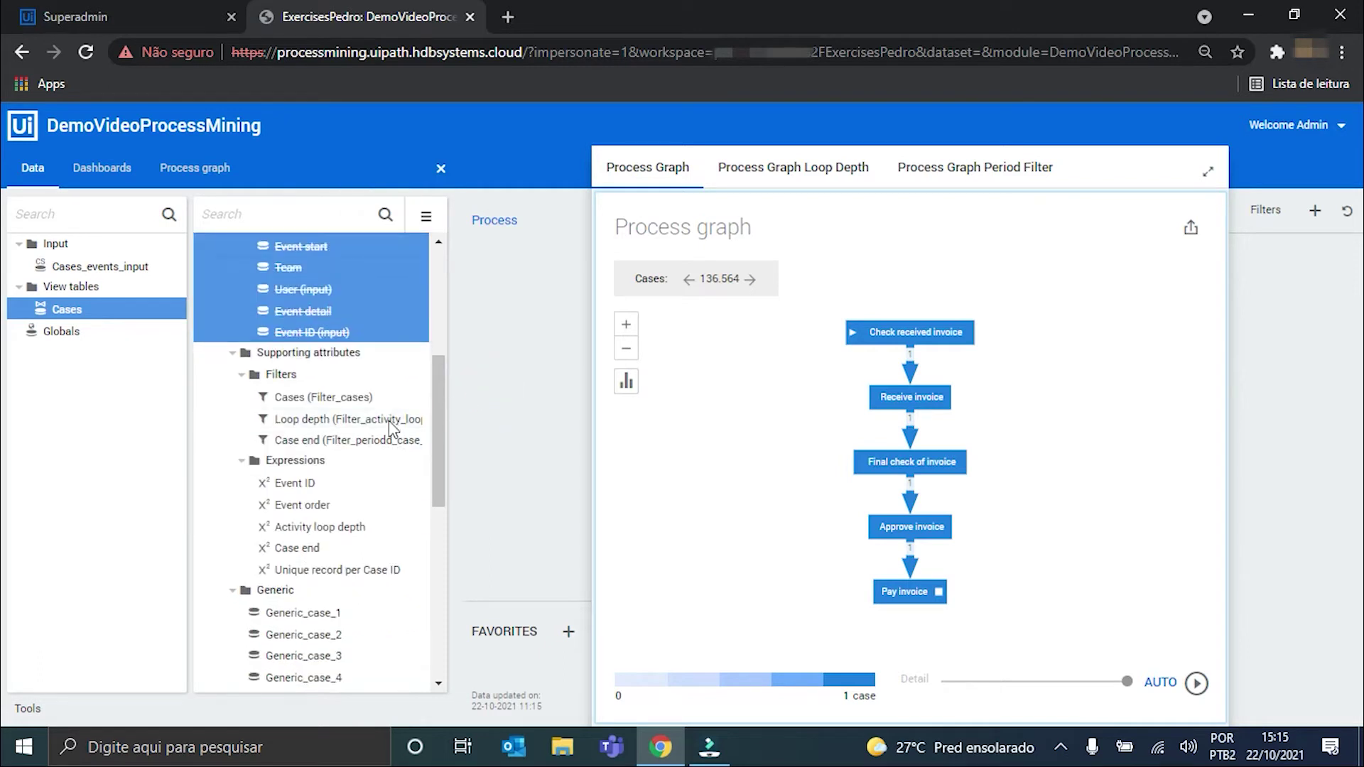
scroll(355, 426, down, 4)
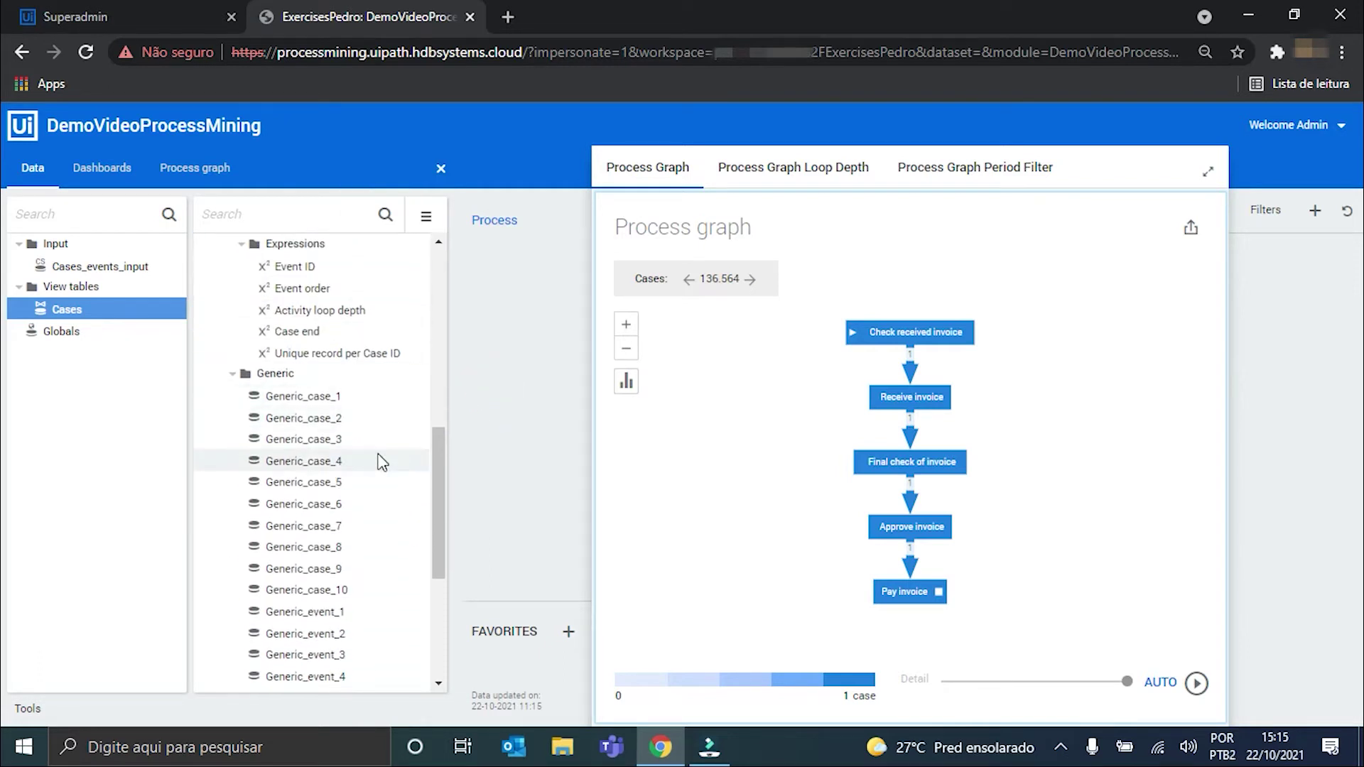
scroll(381, 463, down, 2)
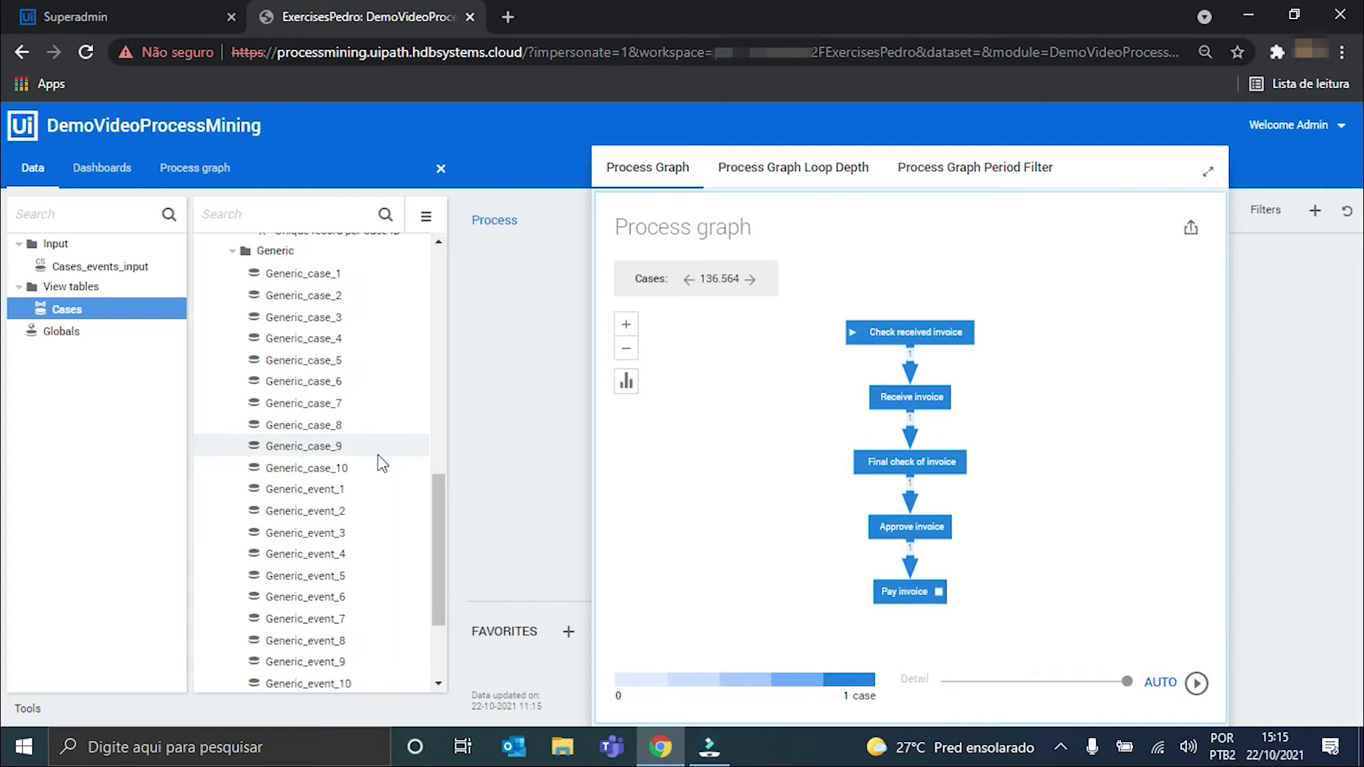
click(334, 491)
drag(334, 491, 329, 676)
right_click(320, 565)
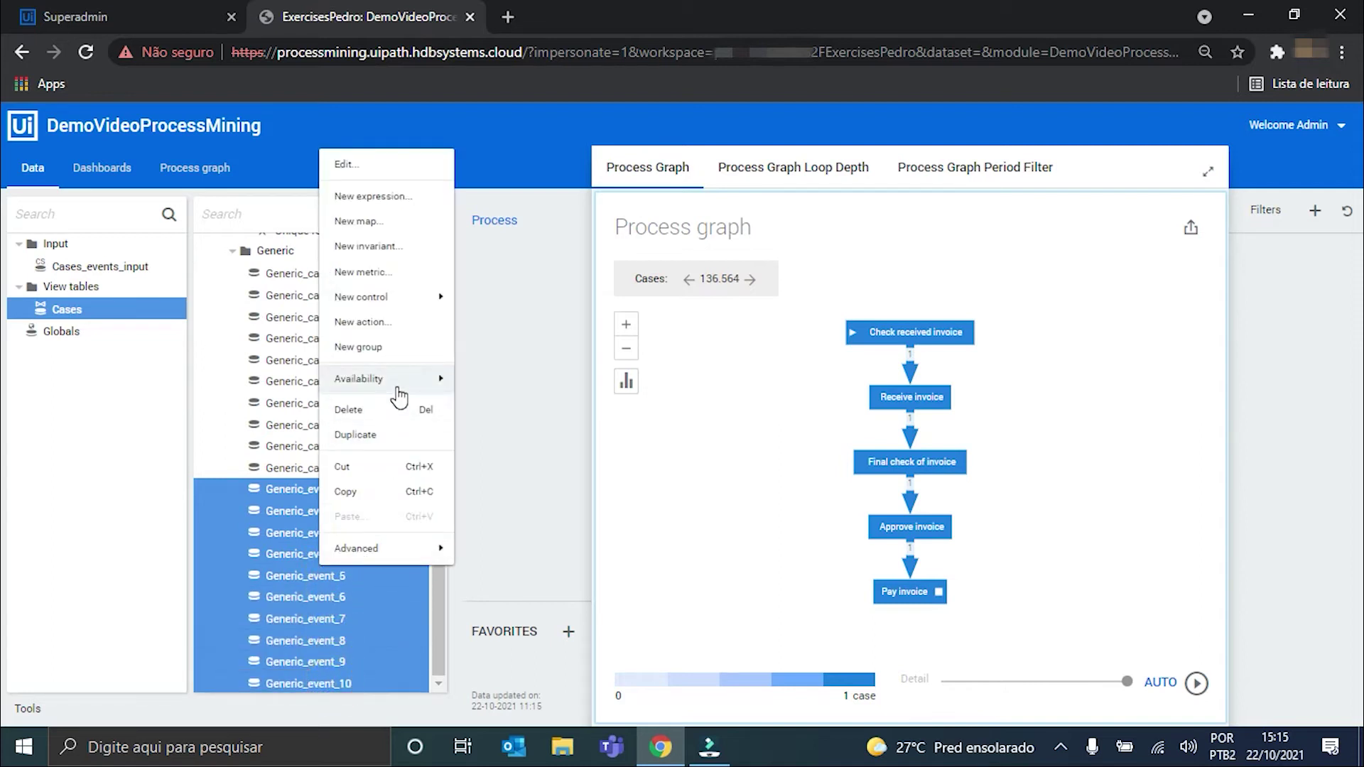
mouse_move(398, 380)
click(510, 434)
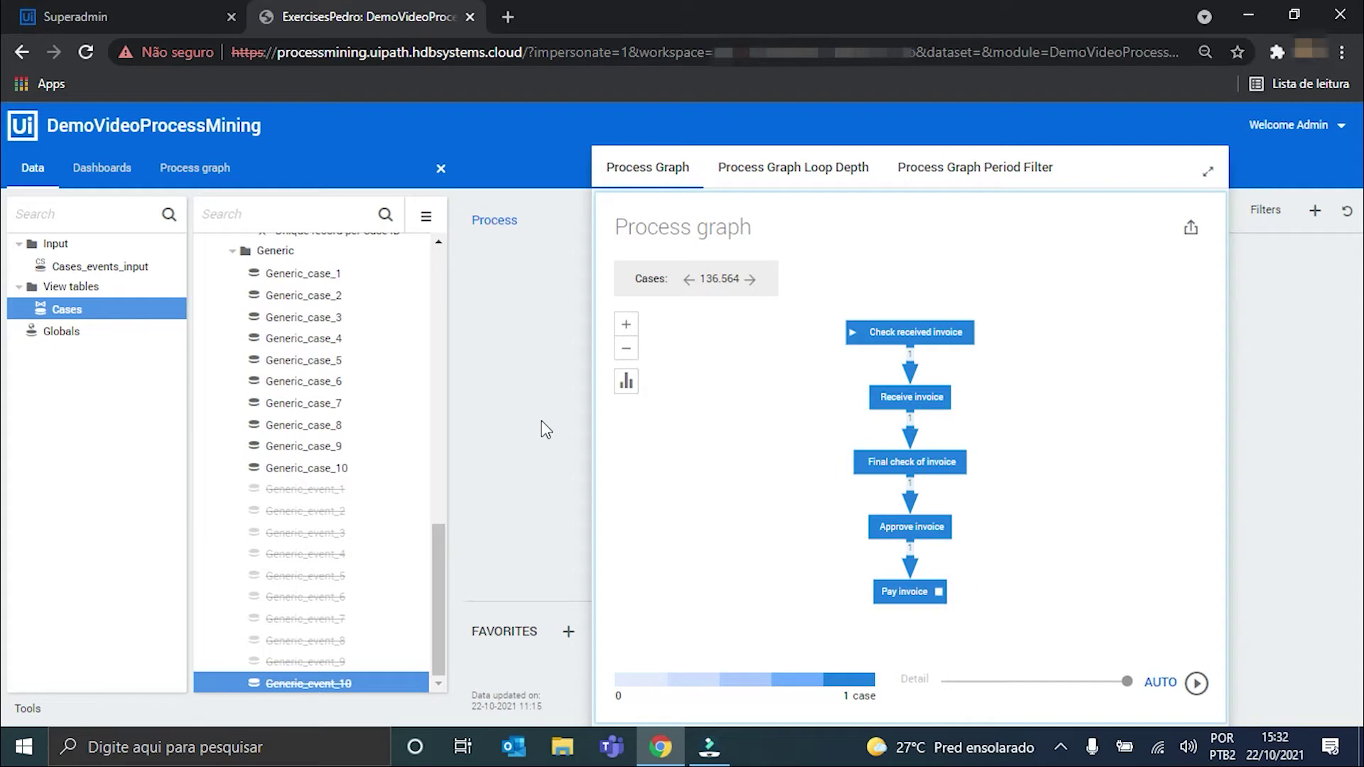
Collapse the Cases_events_input attributes and add a new group named "Filters" to the Cases table.
scroll(391, 511, up, 10)
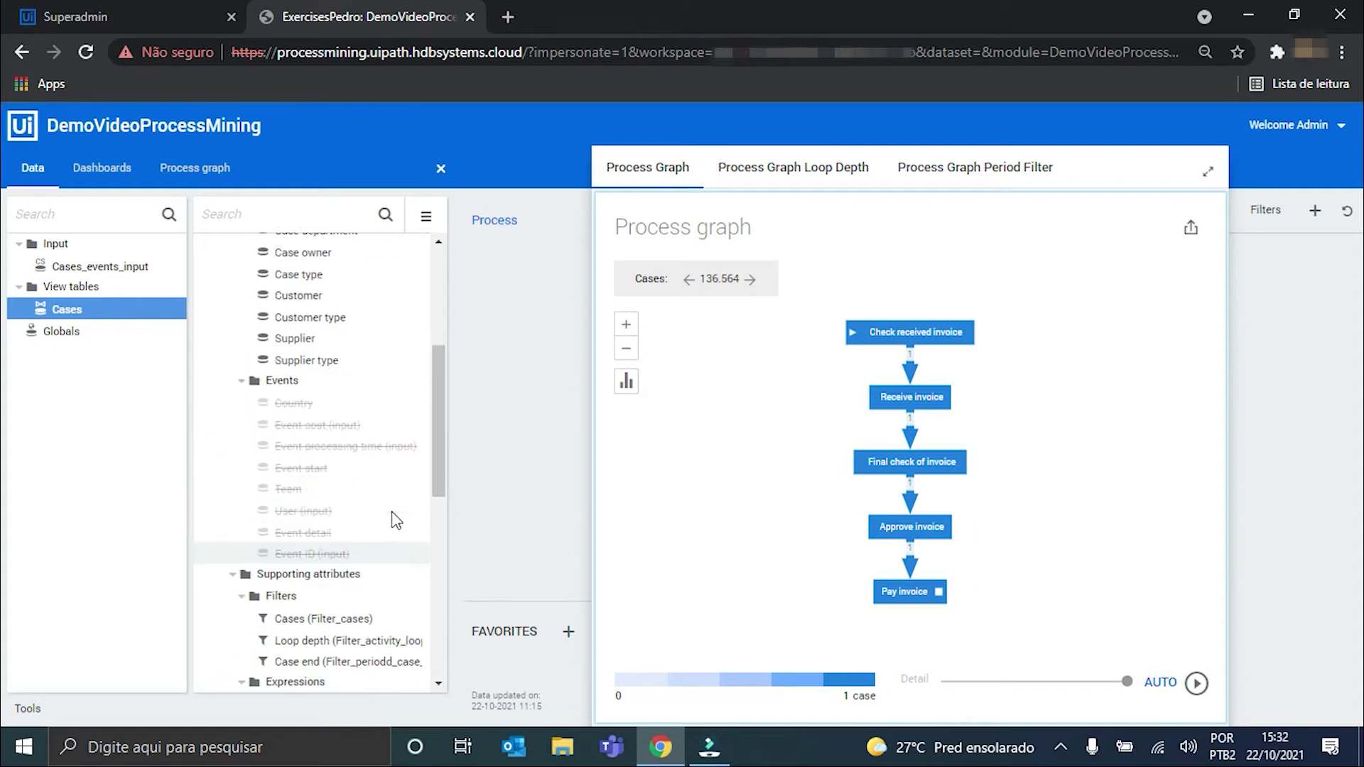
click(223, 286)
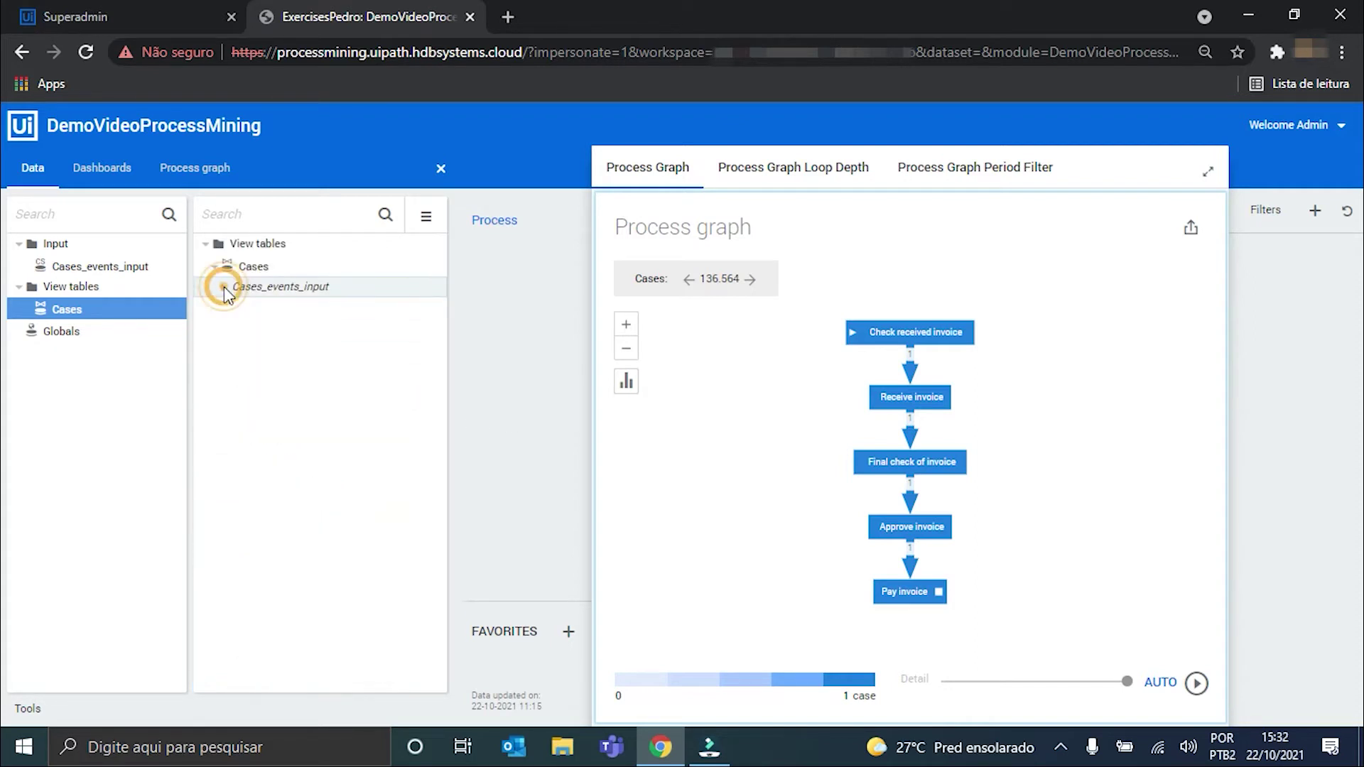
right_click(258, 270)
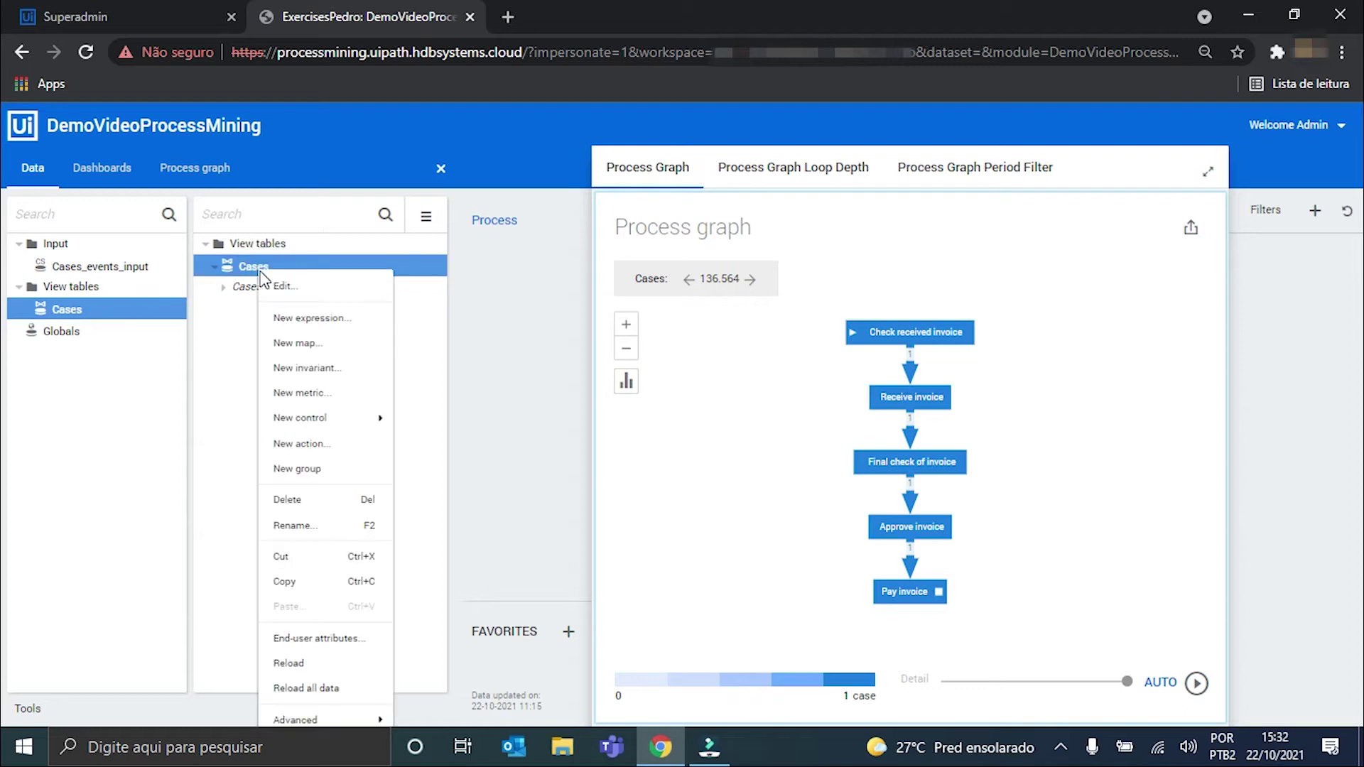
click(320, 468)
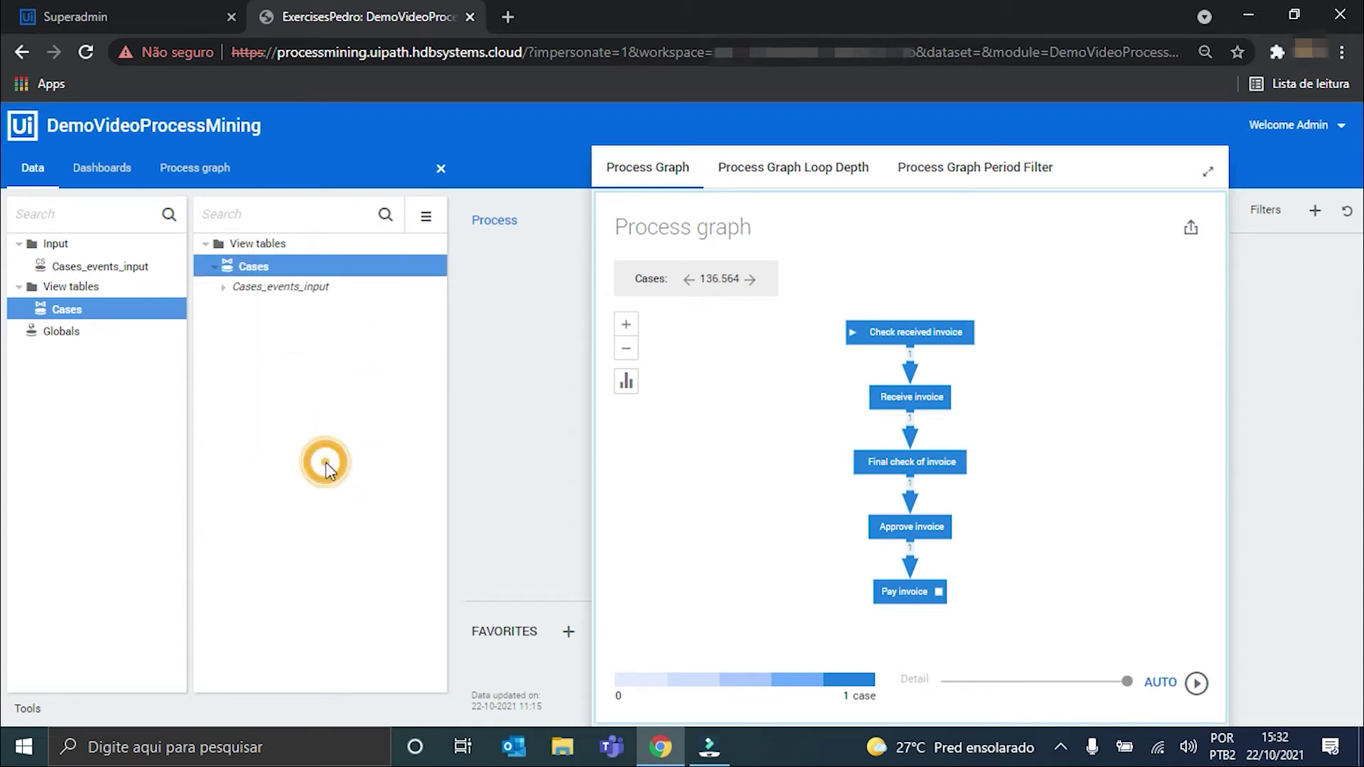
double_click(280, 313)
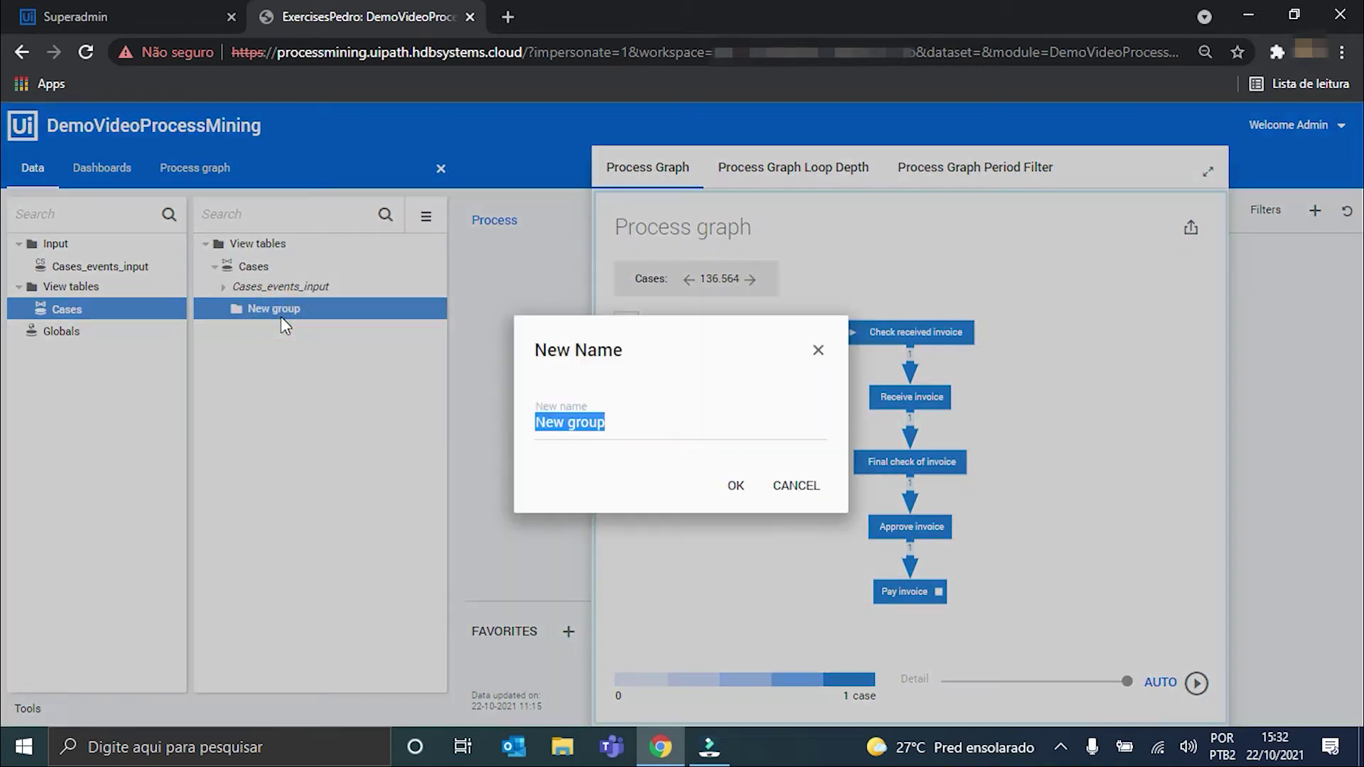
text(Filters)
key(Return)
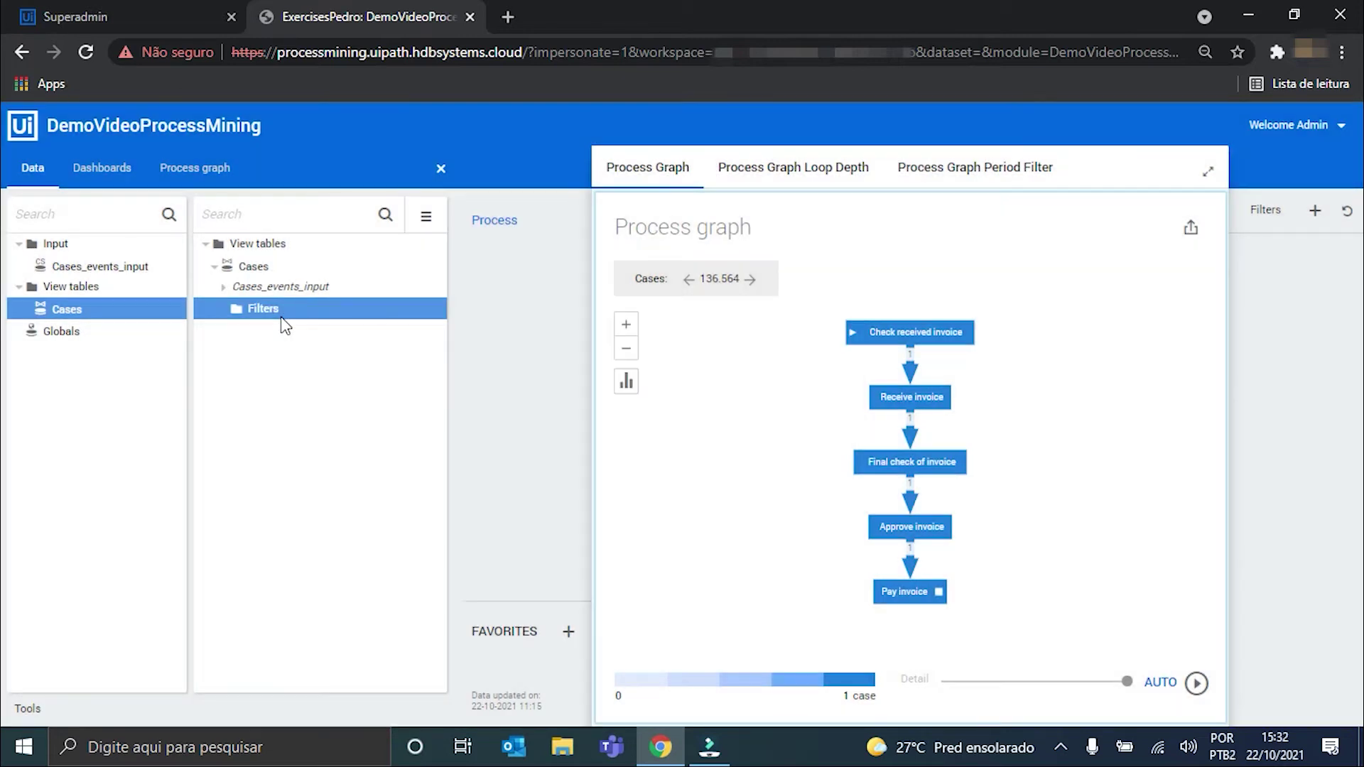
Add a selector control to the Filters group, named "Group by" with the ID "Selector_cases".
right_click(282, 323)
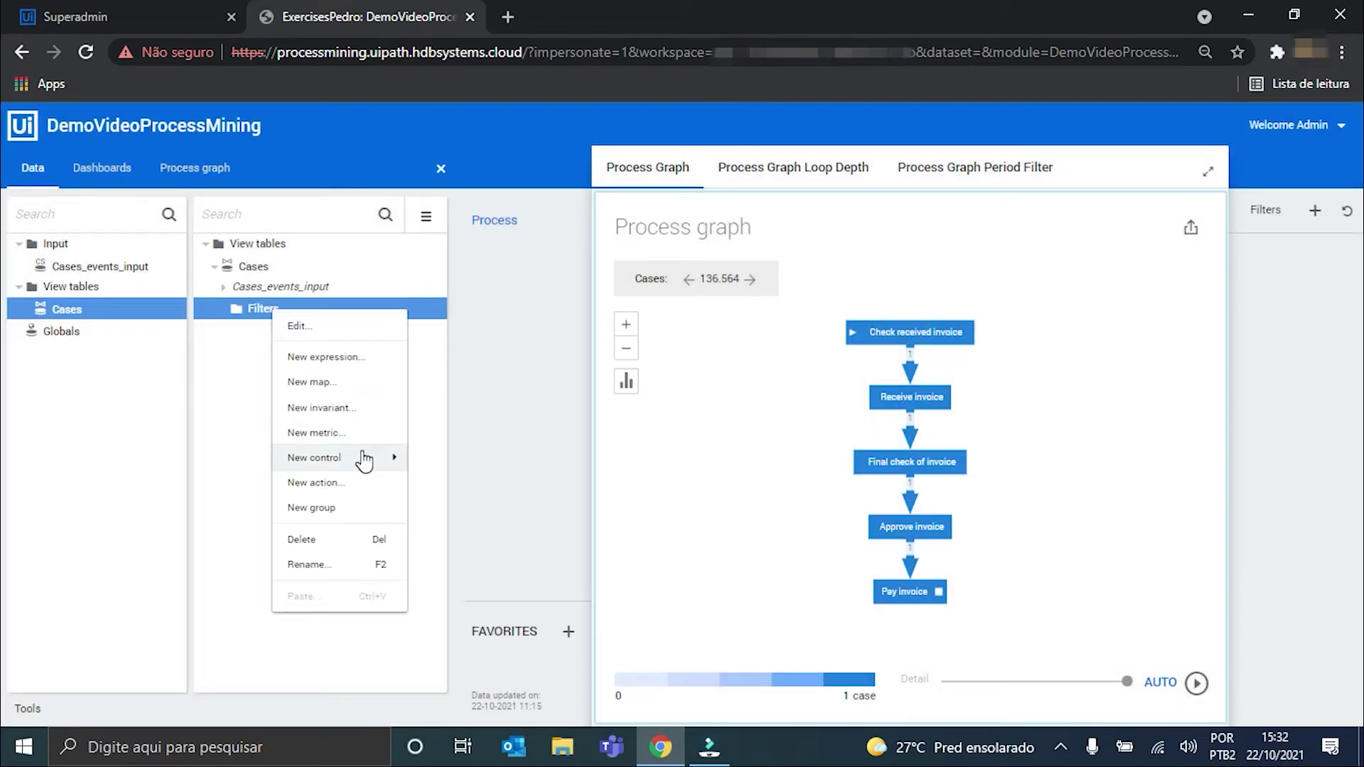
mouse_move(382, 469)
click(441, 253)
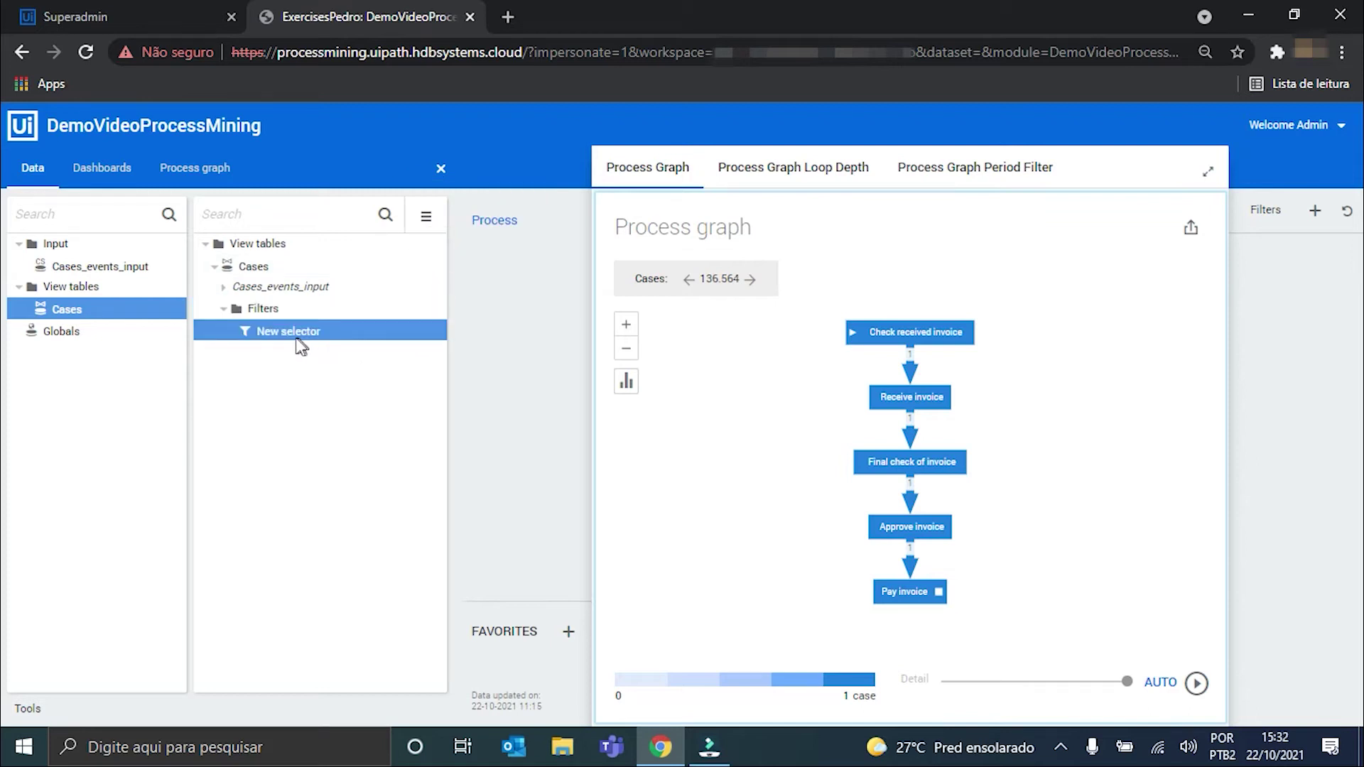
double_click(324, 333)
text(Group by)
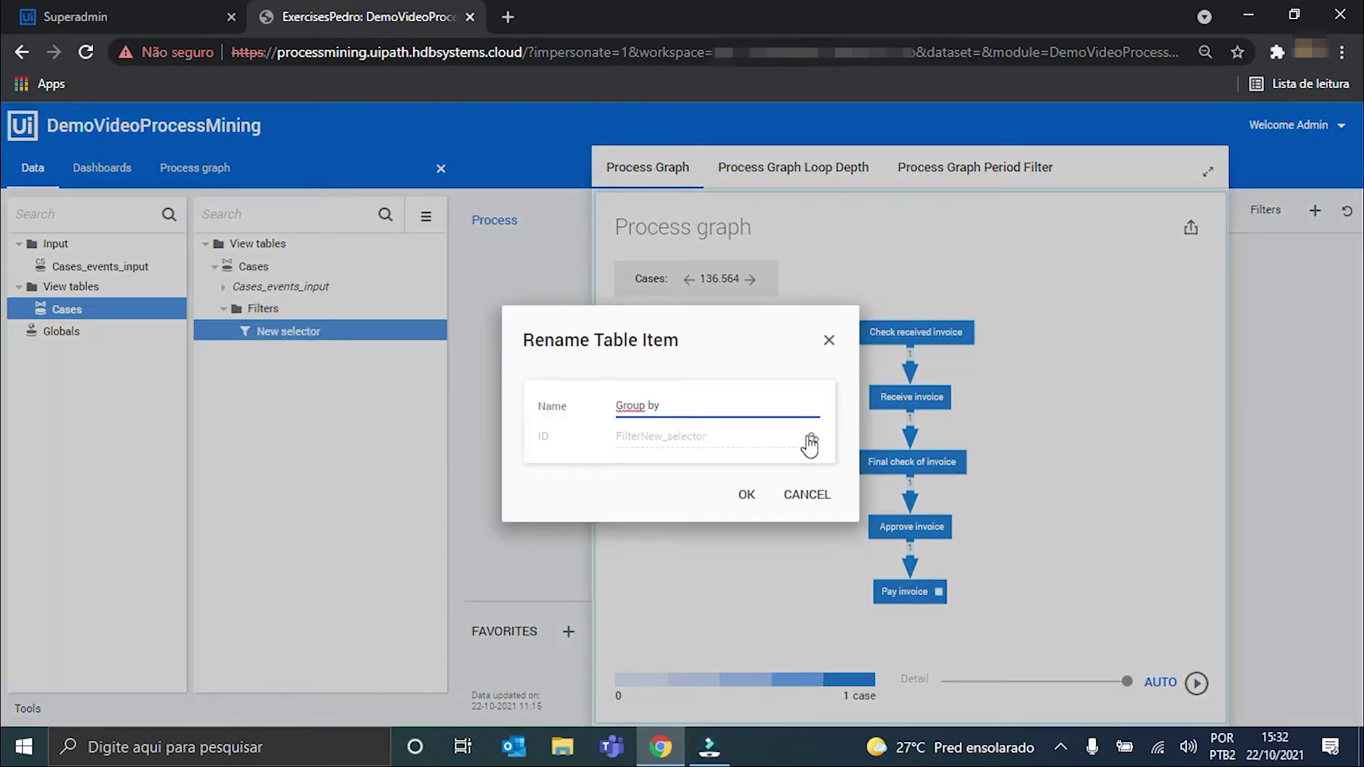
click(813, 437)
text(Selector_cases)
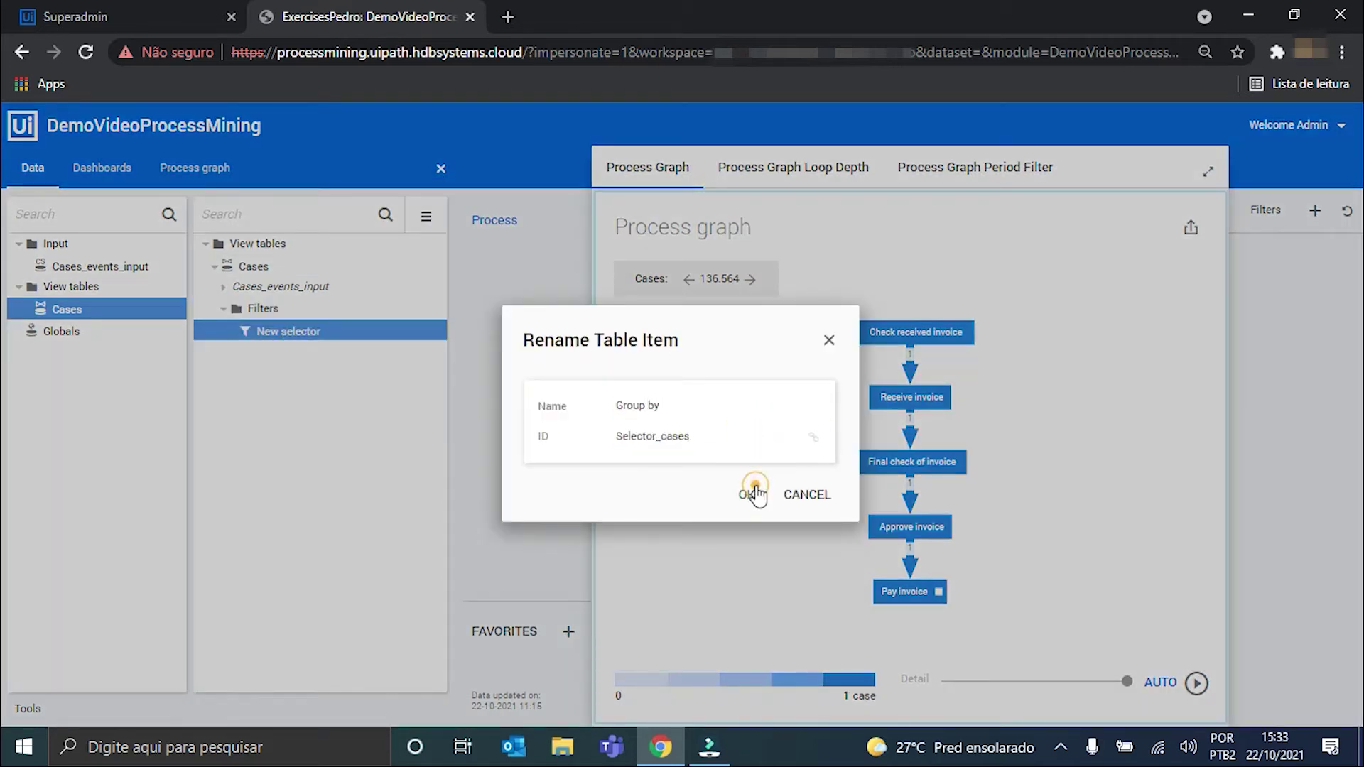
click(747, 494)
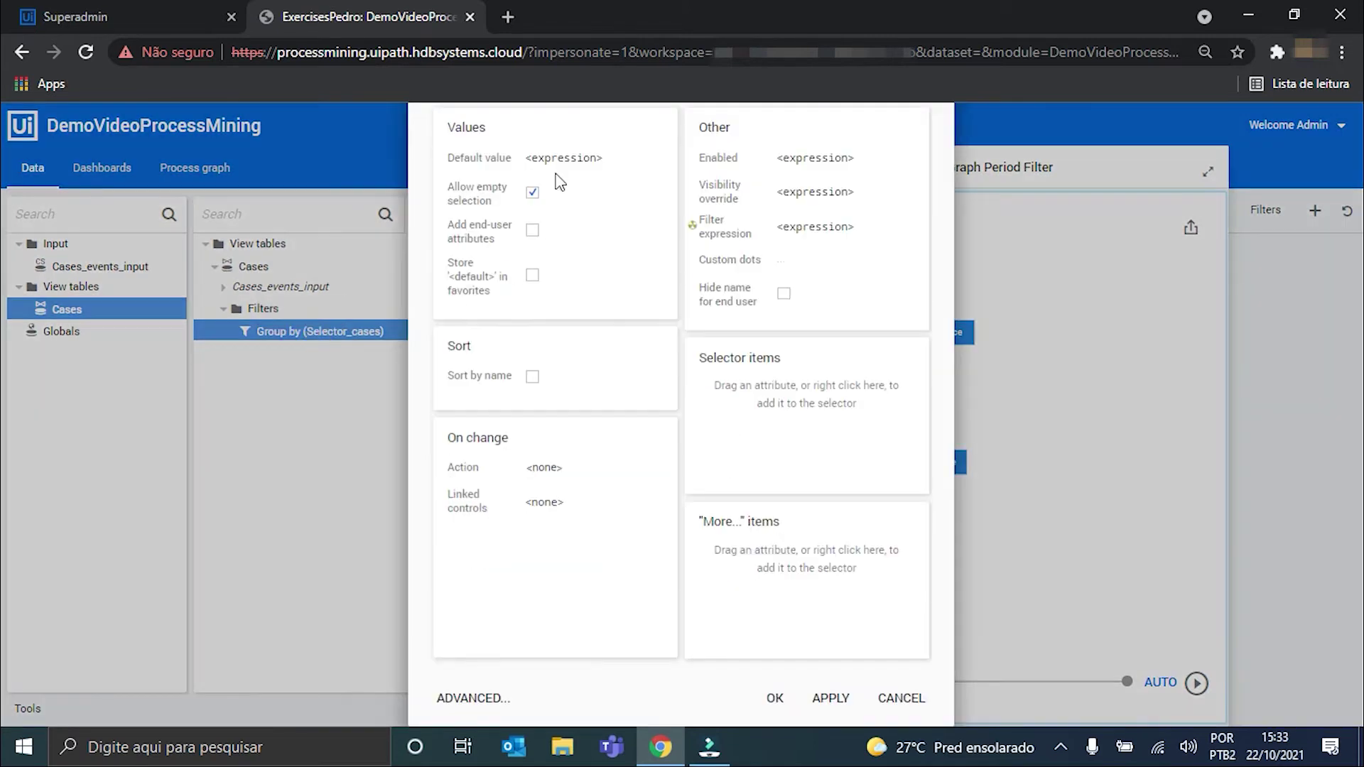
Set the selector's default value to uid(Case_type), hide its name for end users and sort it by name.
click(562, 169)
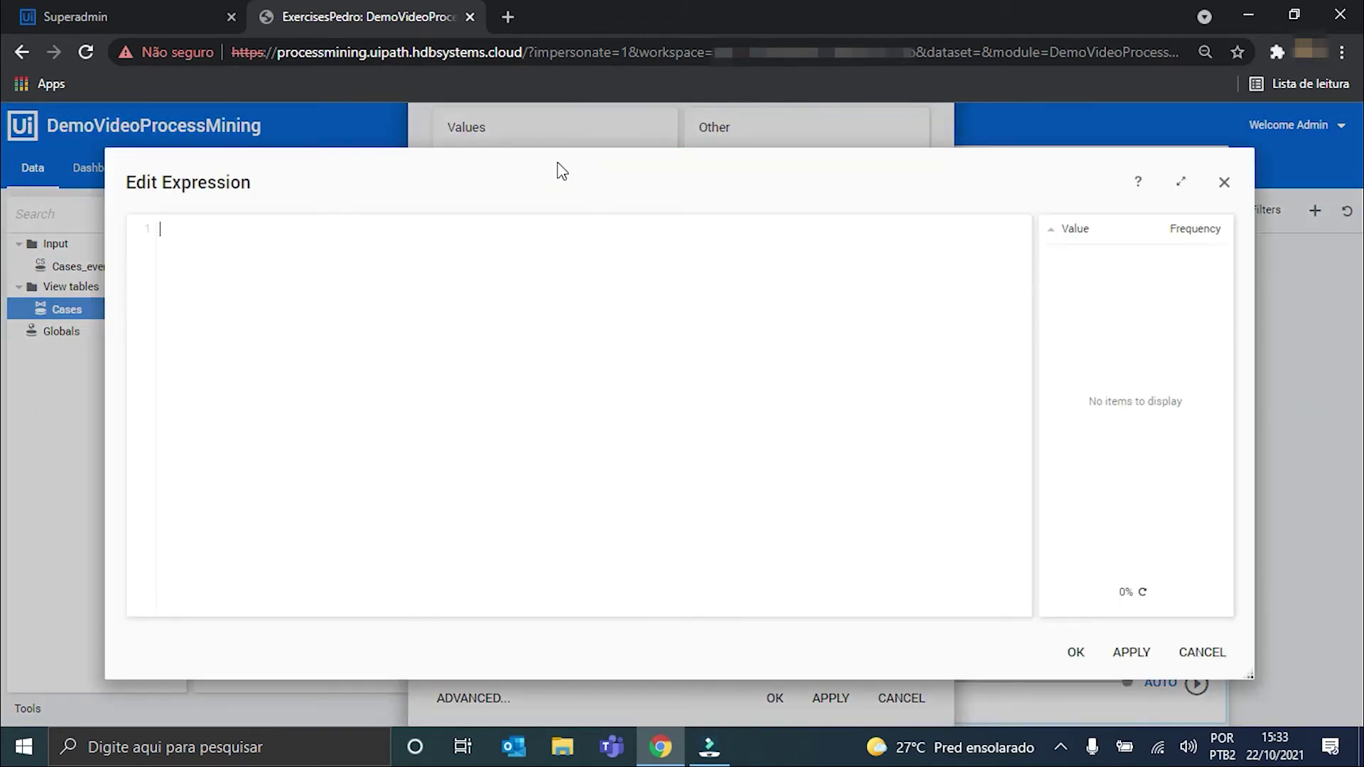
text(uid(Case_type))
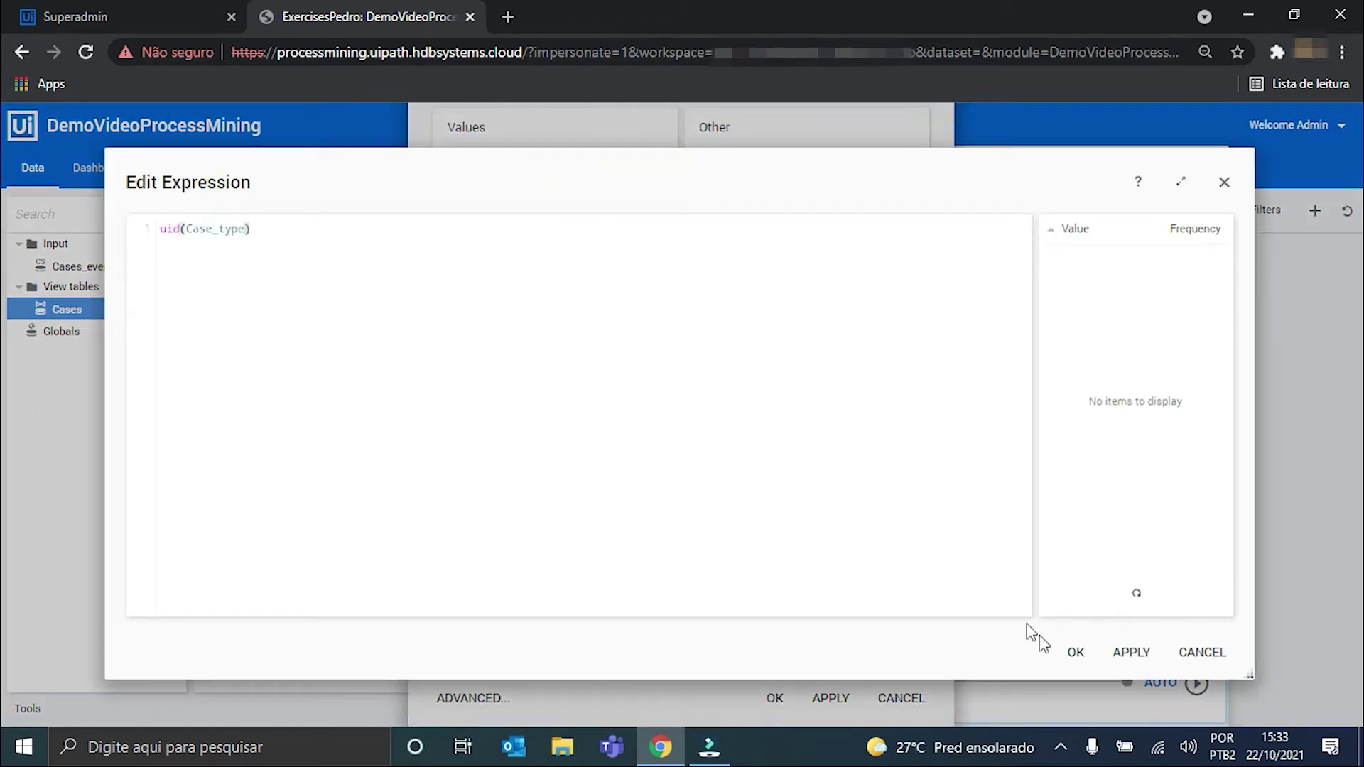
click(1074, 652)
click(782, 294)
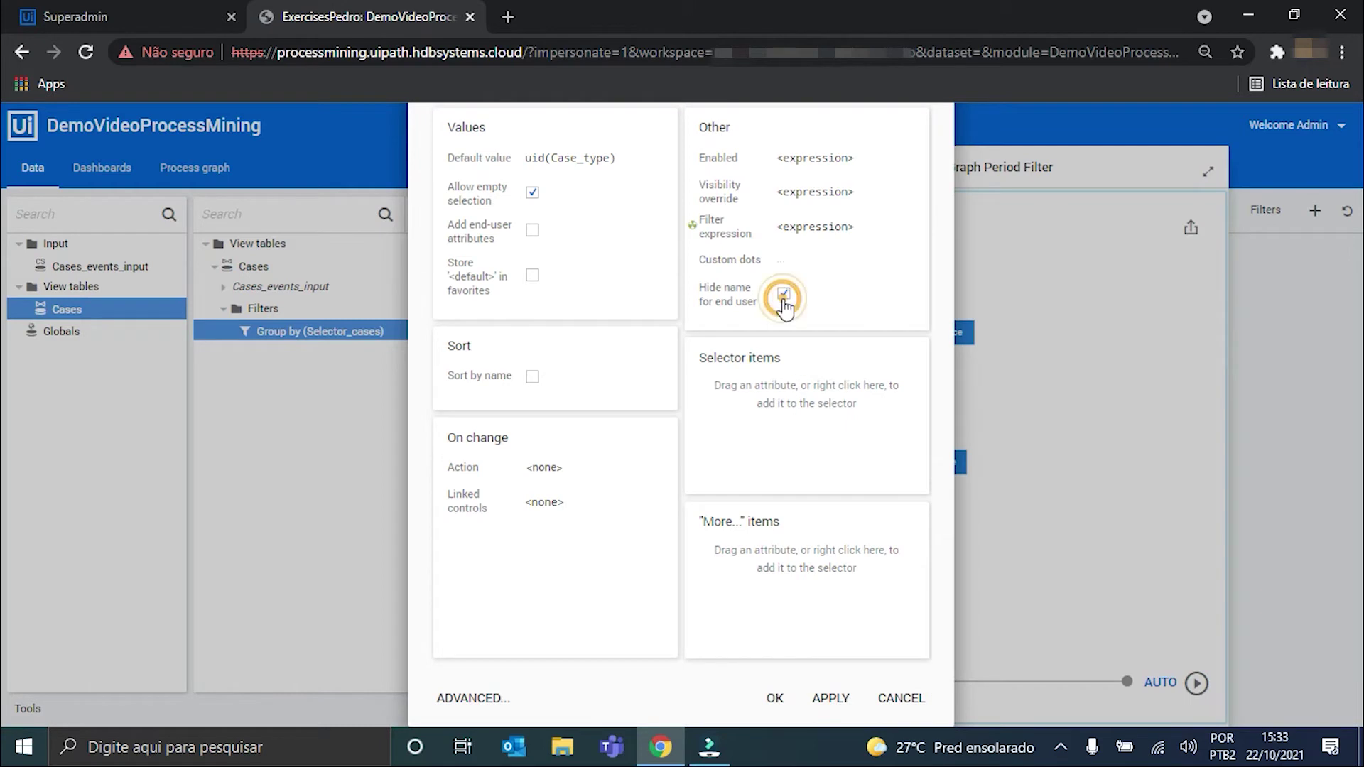
click(532, 376)
Add Amount, Case owner, Case type, Supplier and Supplier type as selector items and save the selector.
right_click(798, 403)
click(517, 389)
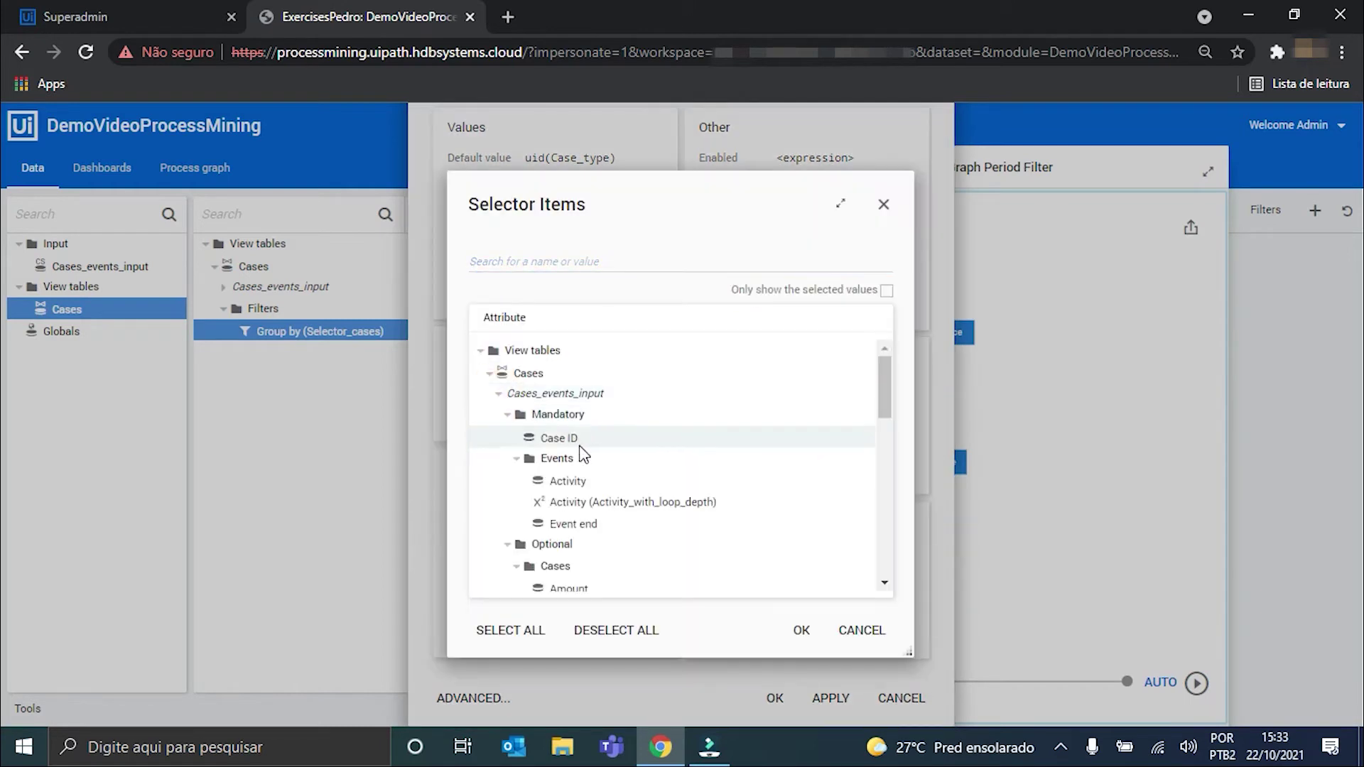
scroll(608, 460, down, 2)
click(600, 446)
click(603, 510)
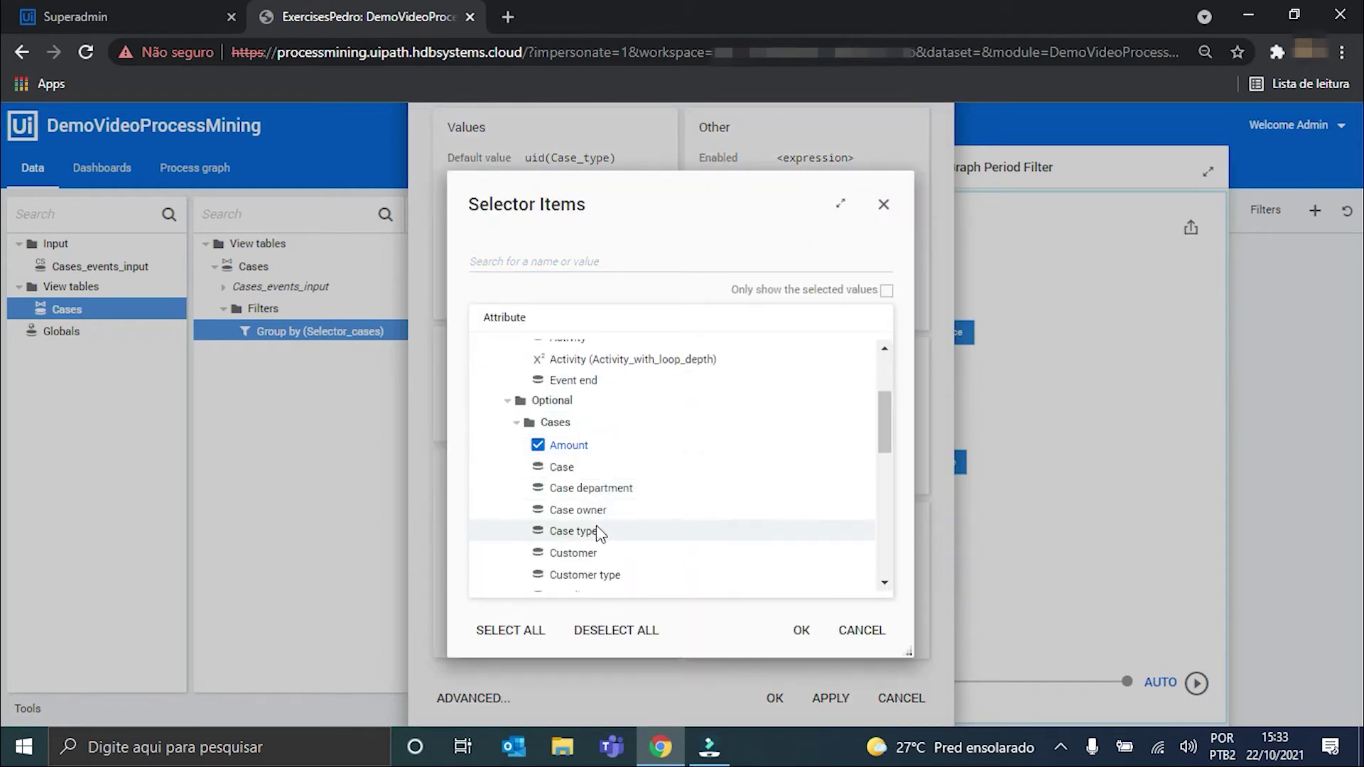
click(612, 531)
scroll(632, 530, down, 2)
click(611, 484)
click(614, 505)
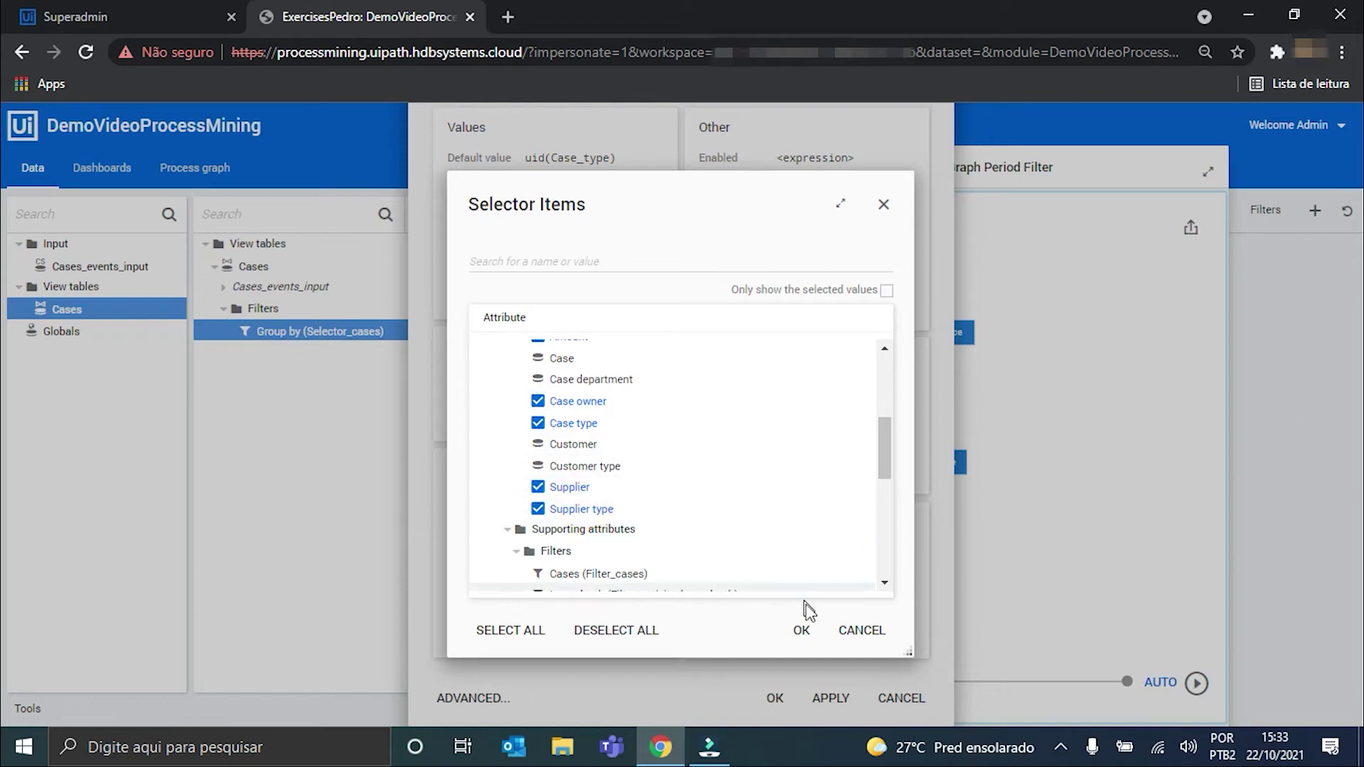
click(802, 630)
click(774, 697)
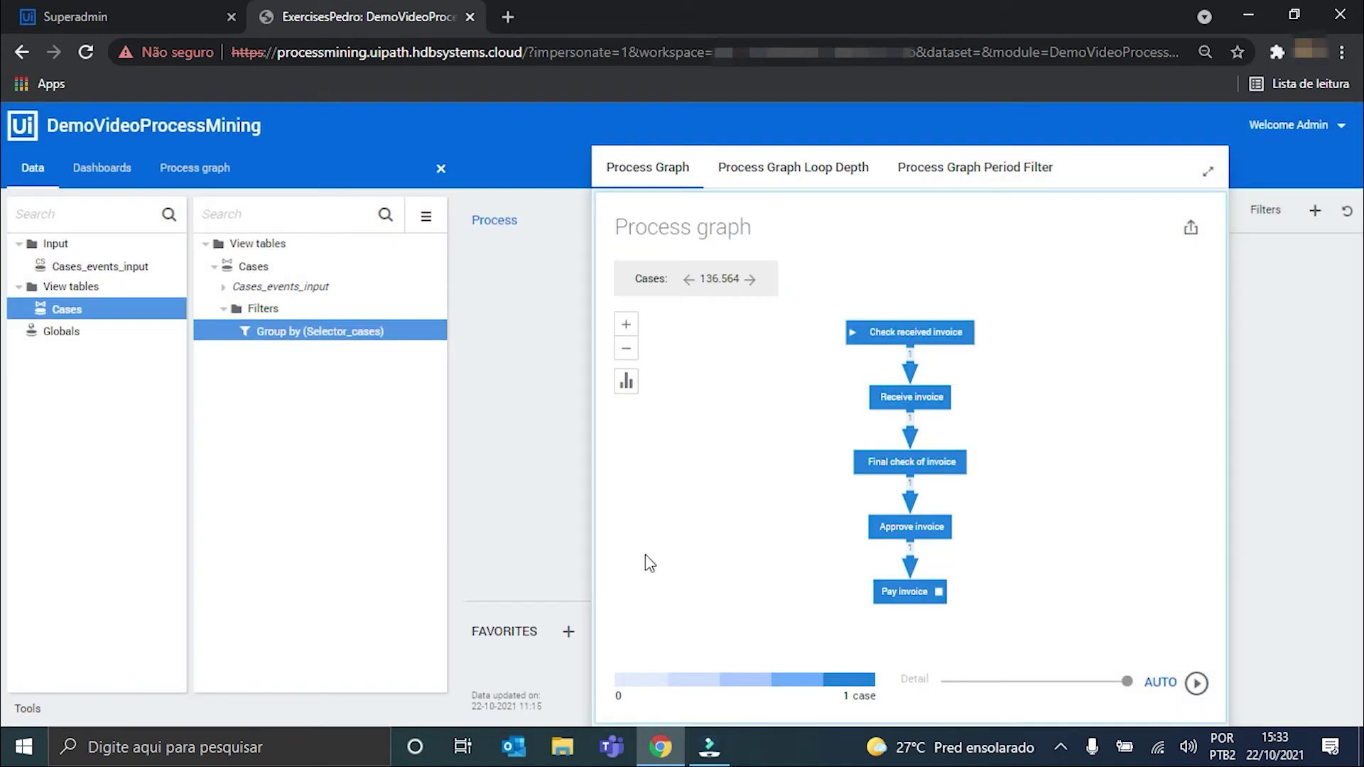
click(372, 422)
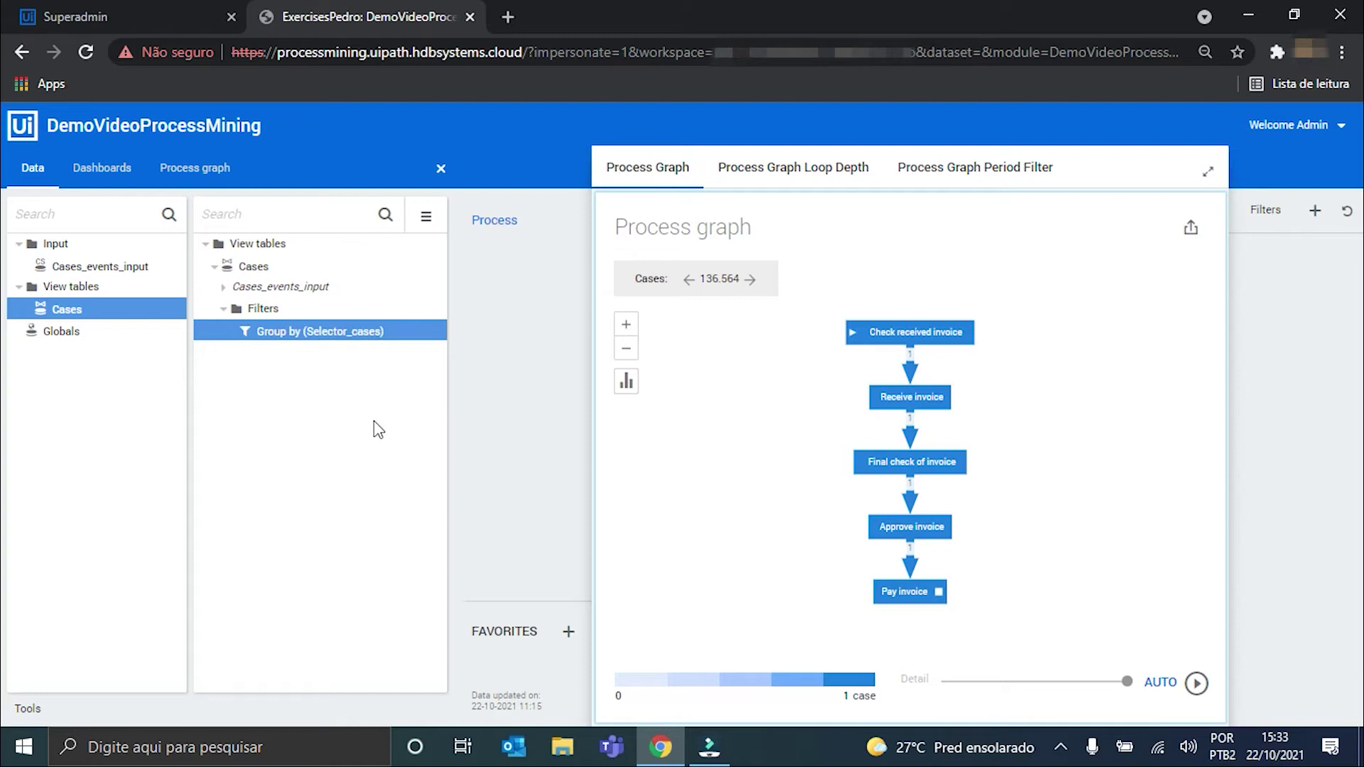
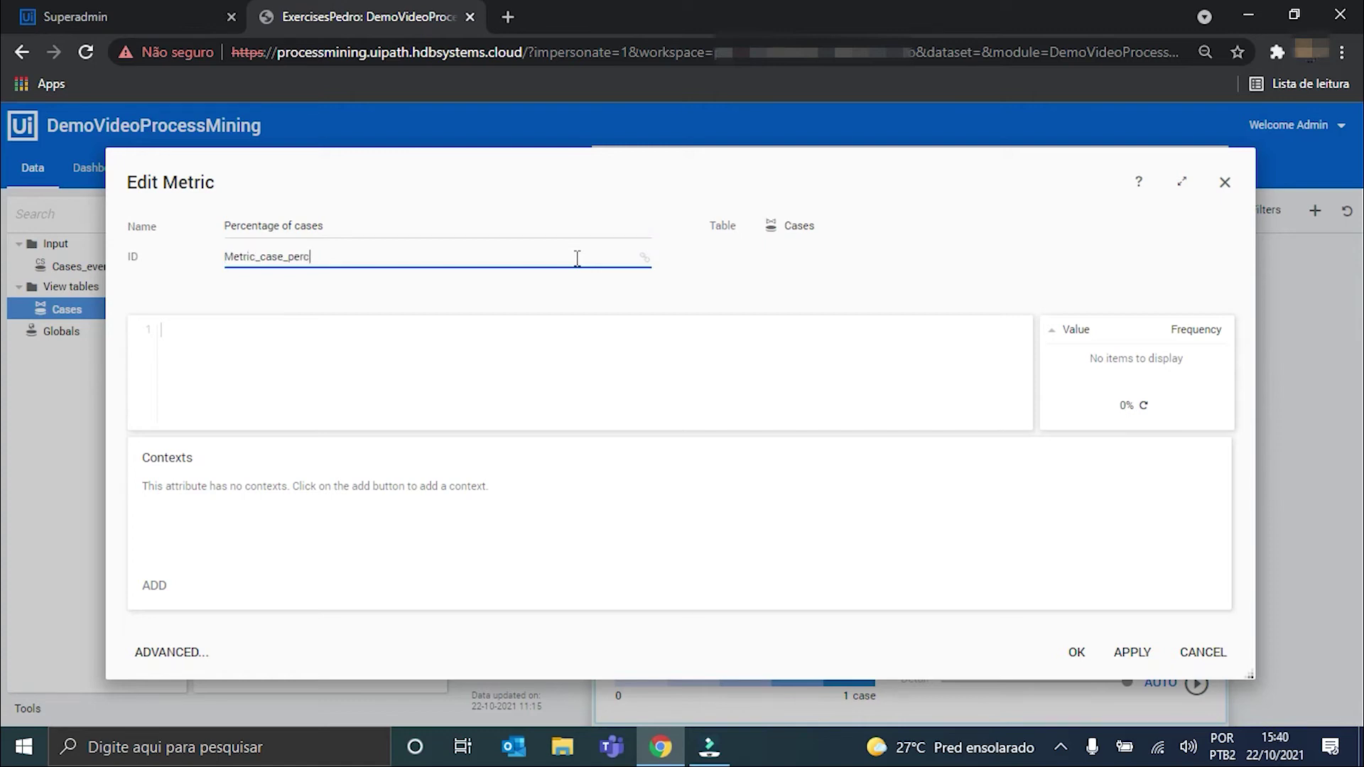
Set the Percentage of cases metric's expression to percentage(count(unique(records.Case_ID)) / root.count(unique(records.Case_ID)) * 100).
click(422, 328)
text(percentage(count(unique(records.Case_ID)) / root.count(unique(records)
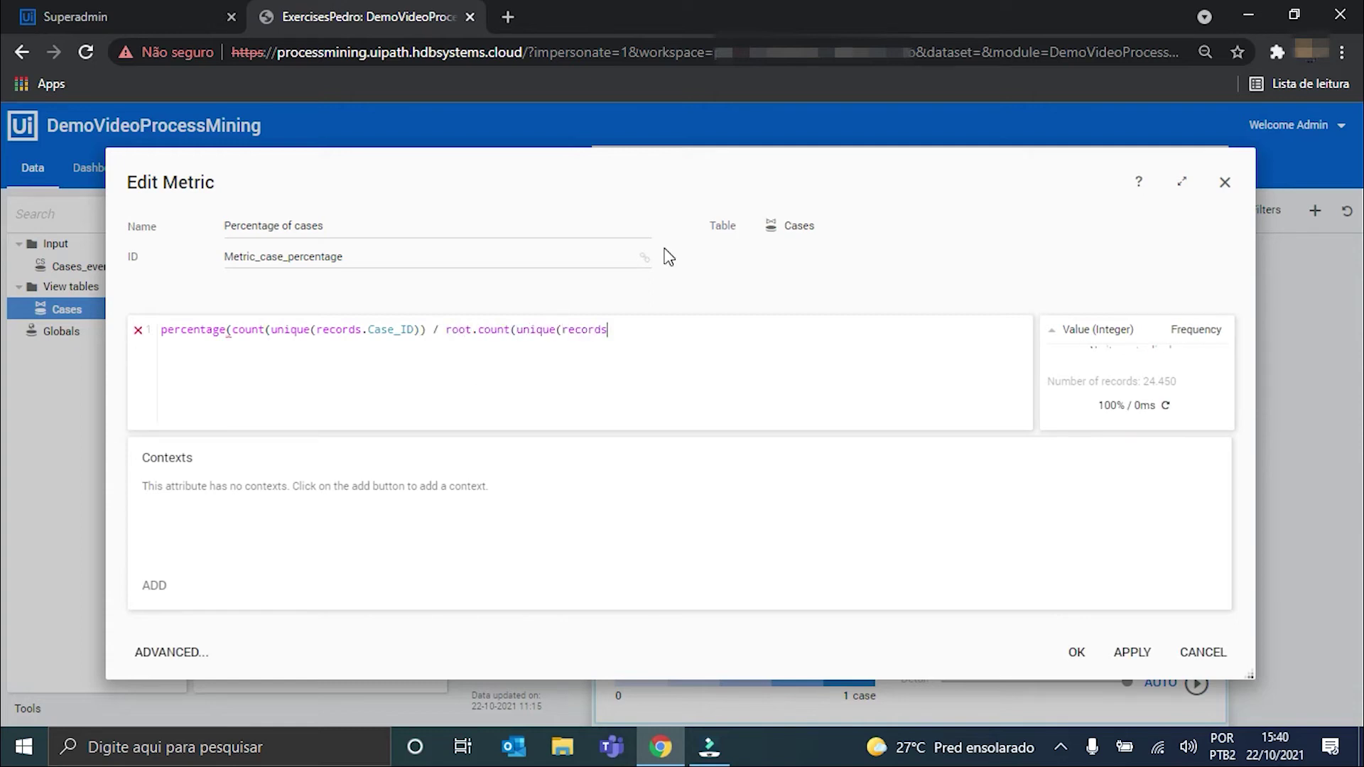
text(.Case_ID)) * 100))
Add two contexts to the Percentage of cases metric, labelled "Cases" and "Final".
click(152, 586)
click(152, 587)
click(162, 489)
text(Cases)
click(153, 520)
text(Final)
Set the expression of the metric's Cases context to count(unique(records.Case_ID)).
click(244, 488)
text(count(unique(recor)
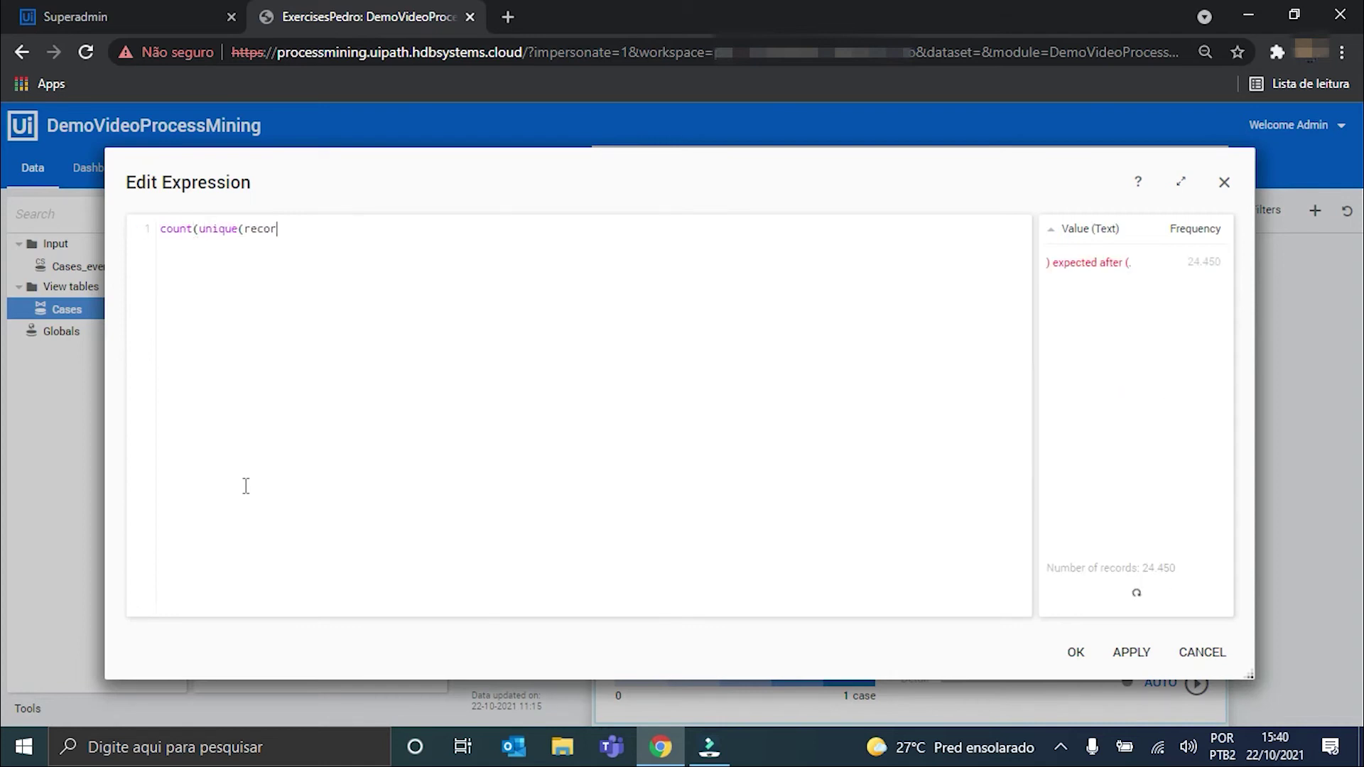
text(ds.Case_ID)))
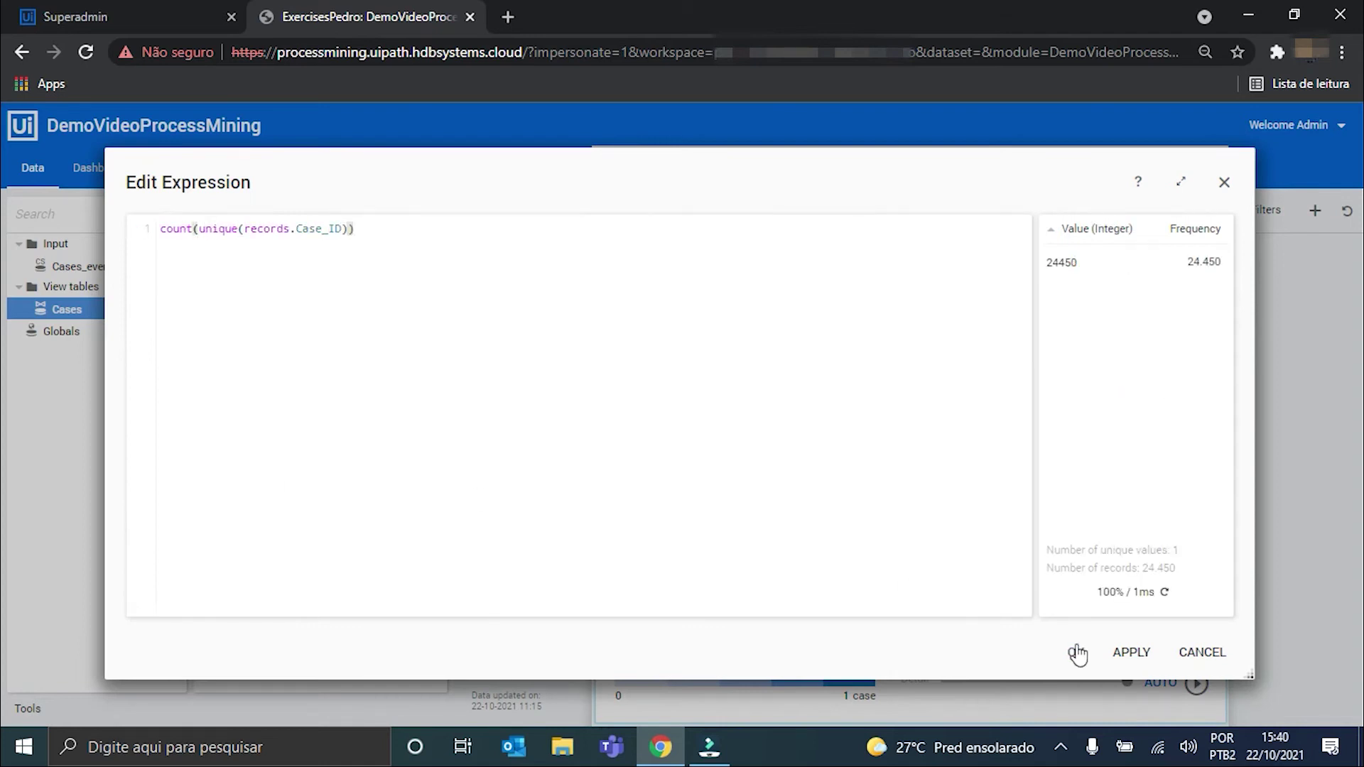
click(1075, 651)
Set the second context's expression to root.count(unique(records.Case_ID)) and save the Percentage of cases metric.
click(244, 523)
text(root.count(unique(records.)
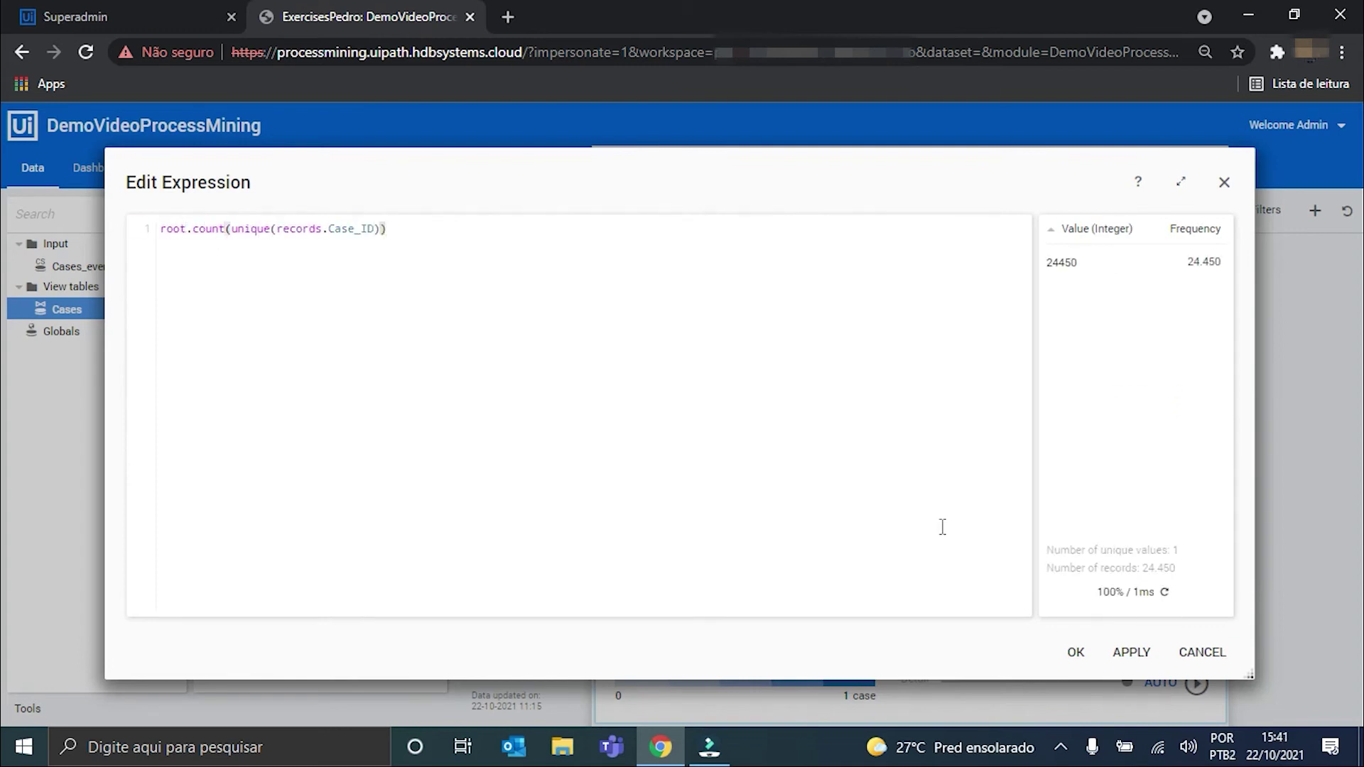
click(1075, 651)
click(1071, 649)
Create another metric in the same group, named "Case amount" with the ID "Metric_case_amount" and the expression sum(records.Amount).
right_click(267, 351)
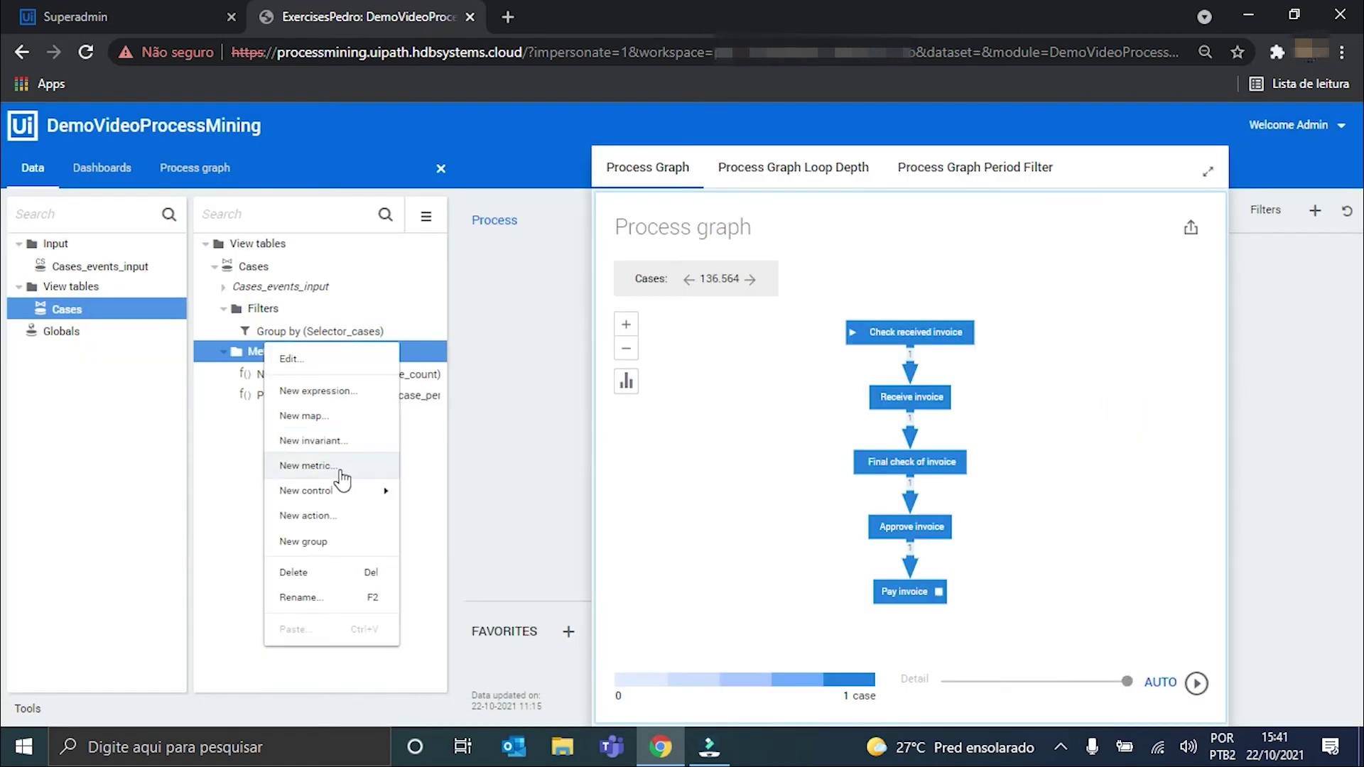
click(342, 476)
double_click(283, 226)
text(Ca)
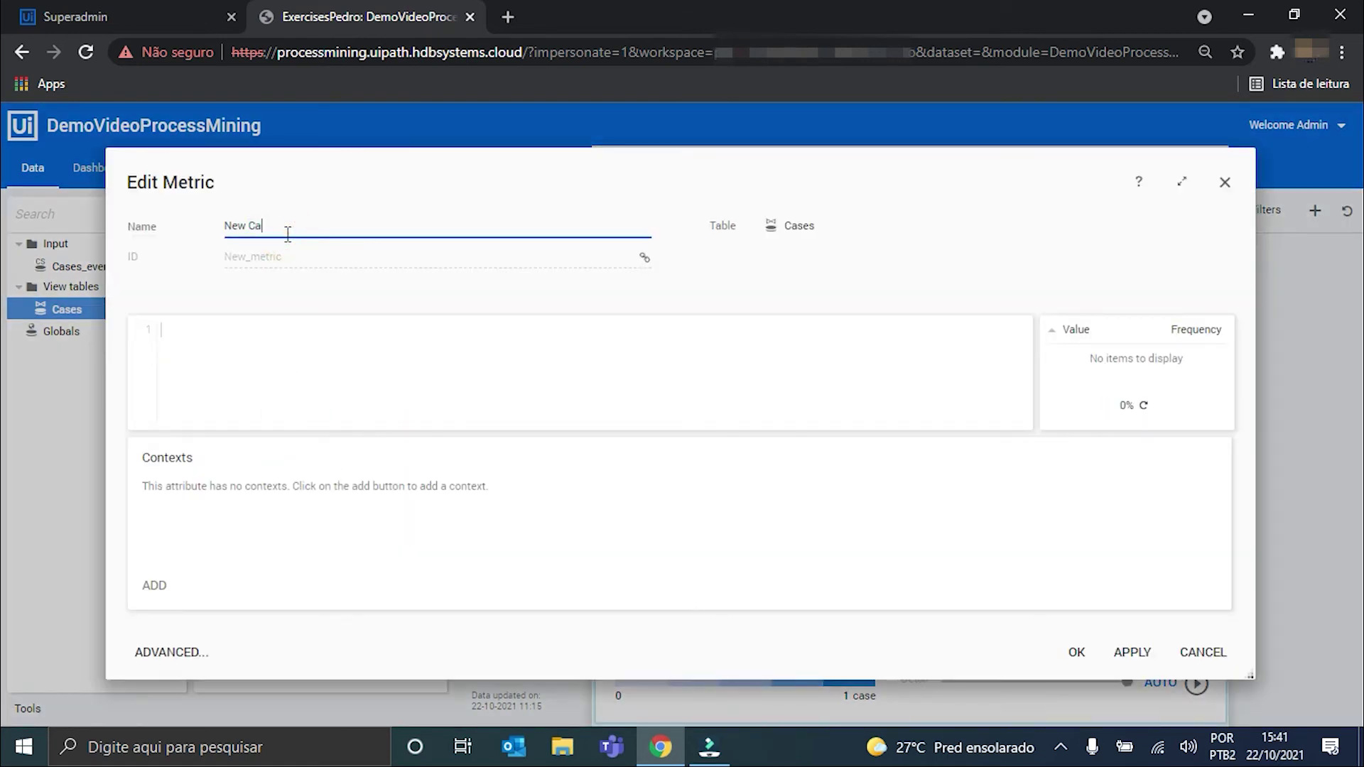
click(643, 257)
click(487, 257)
key(Home)
text(Metric_)
key(Delete)
text(c)
click(284, 325)
text(sum(records.Amount))
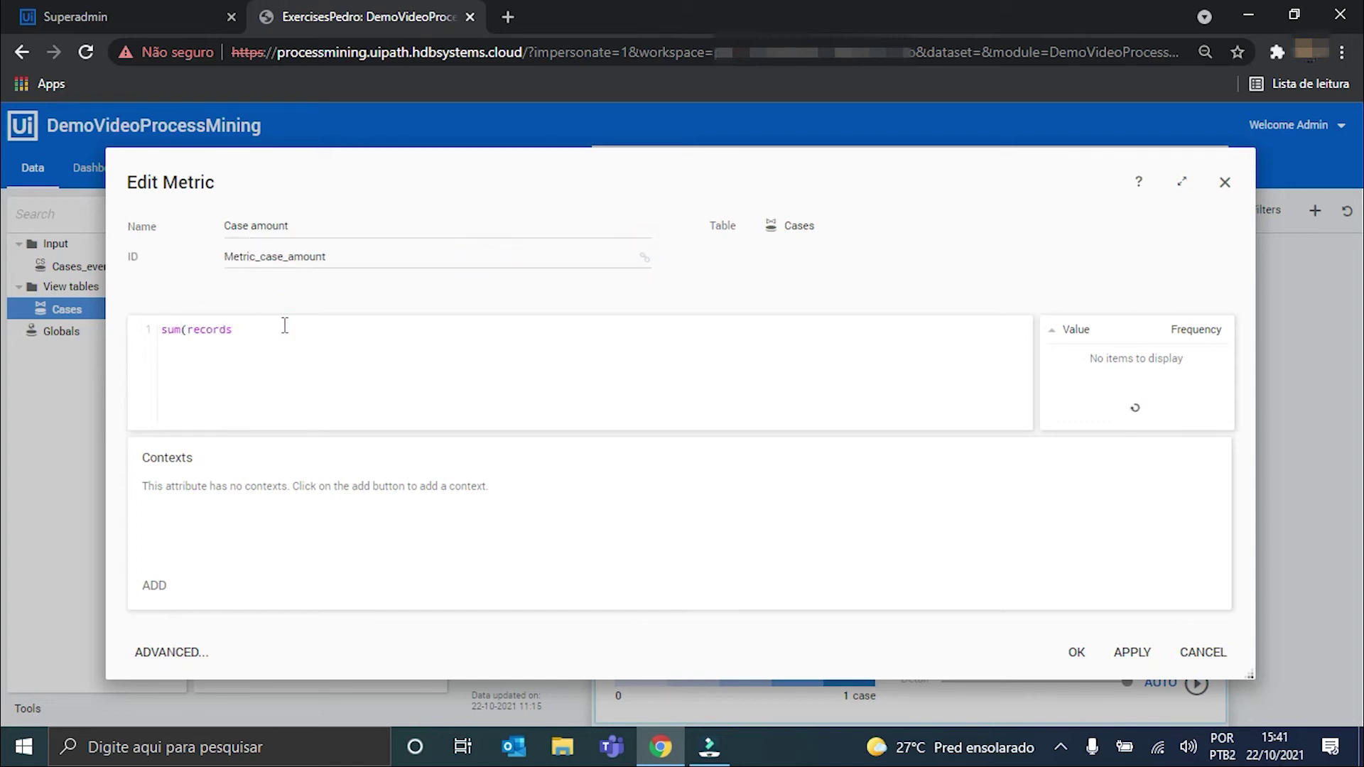
Add a context labelled "Cases" with the expression metric(Metric_case_count) to the Case amount metric and save the metric.
click(154, 585)
click(169, 488)
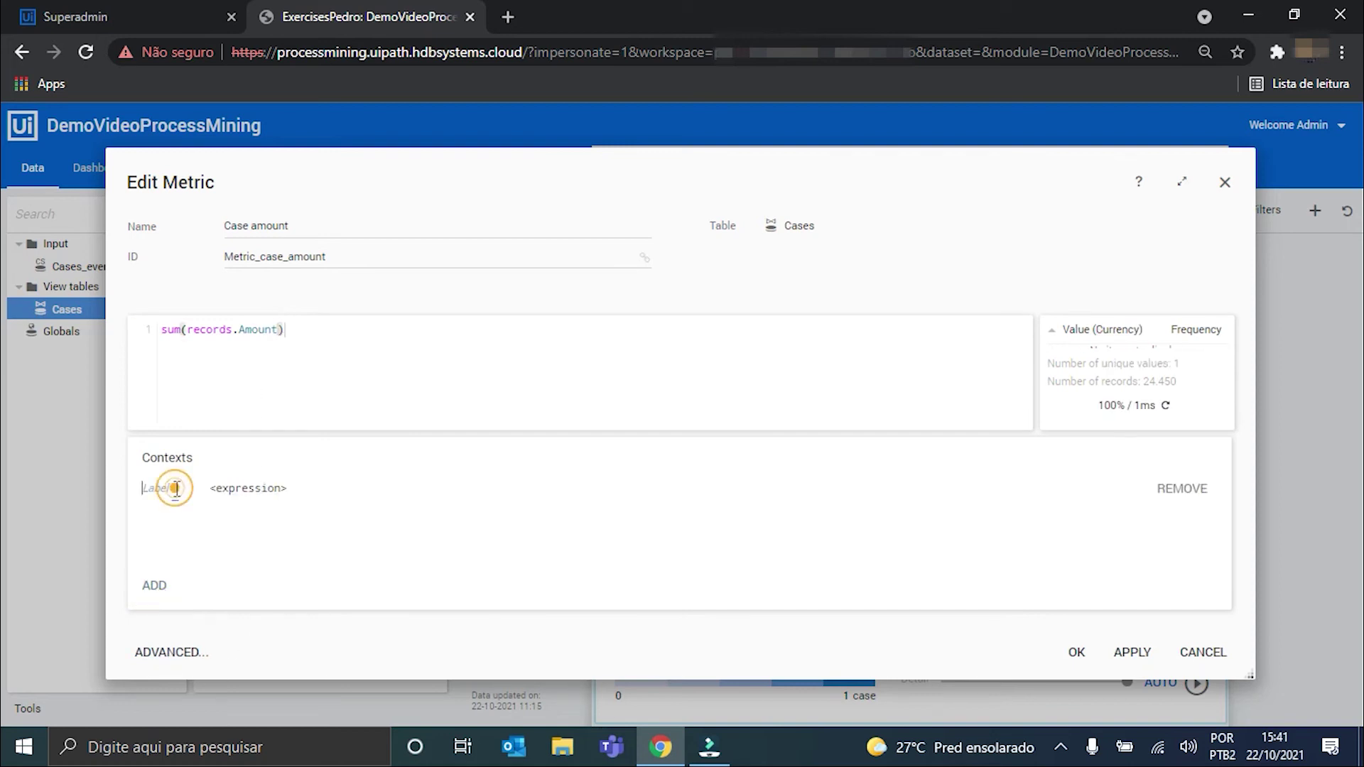
click(269, 488)
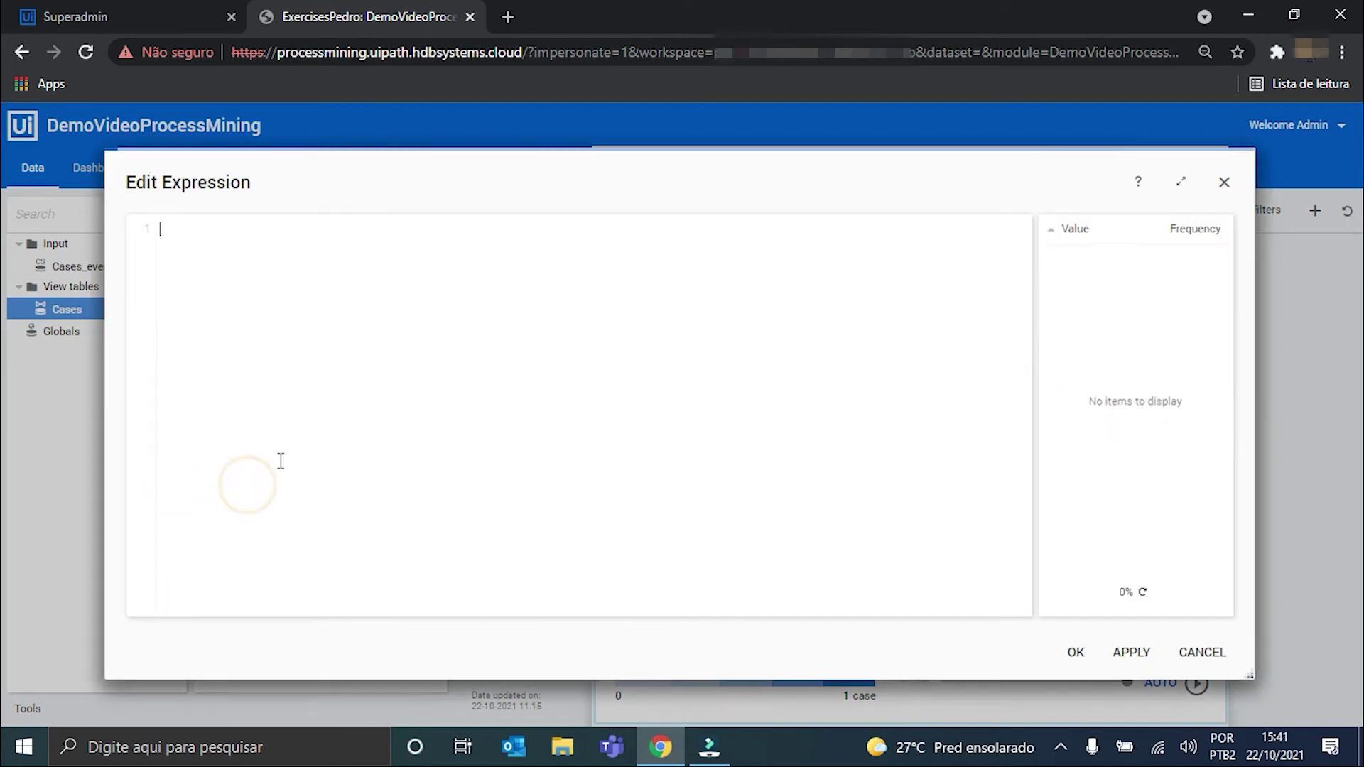
text(metric(Metric_case)
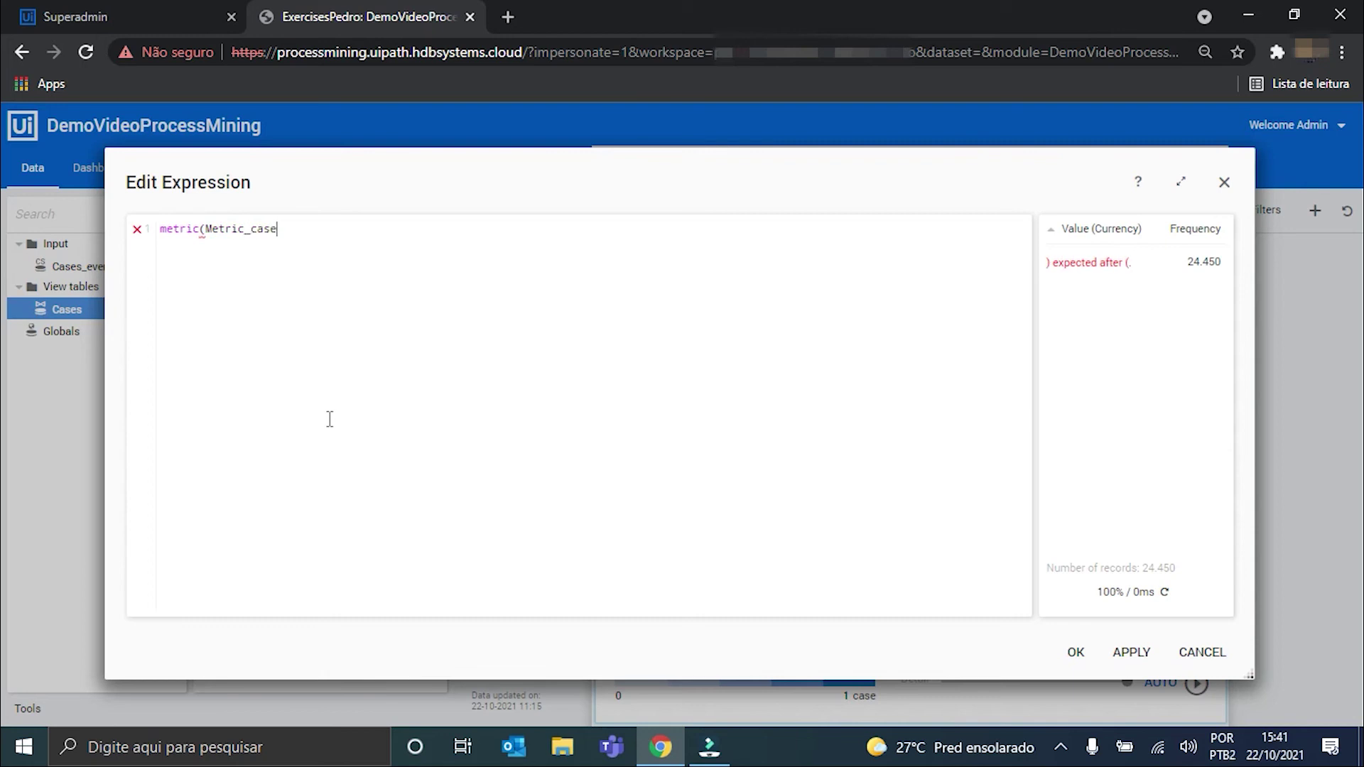
click(1075, 652)
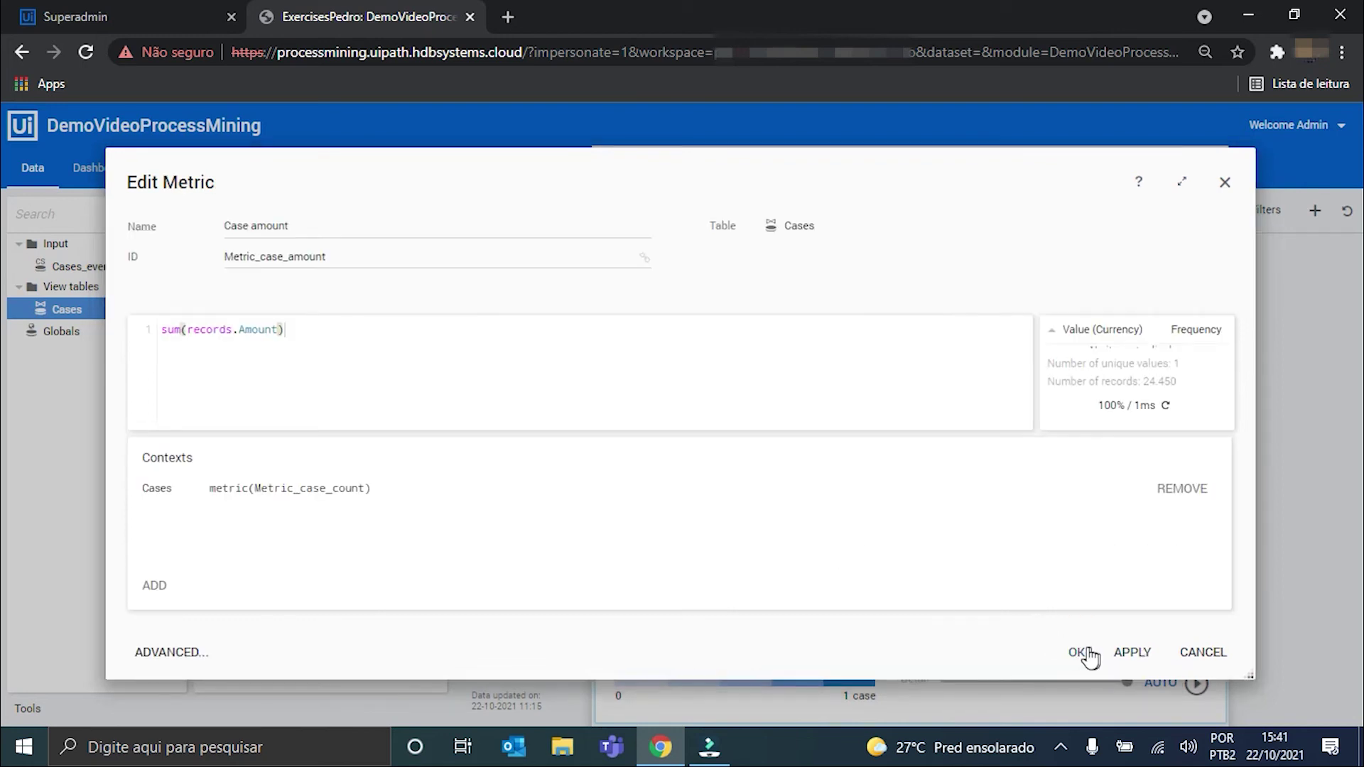
click(1079, 652)
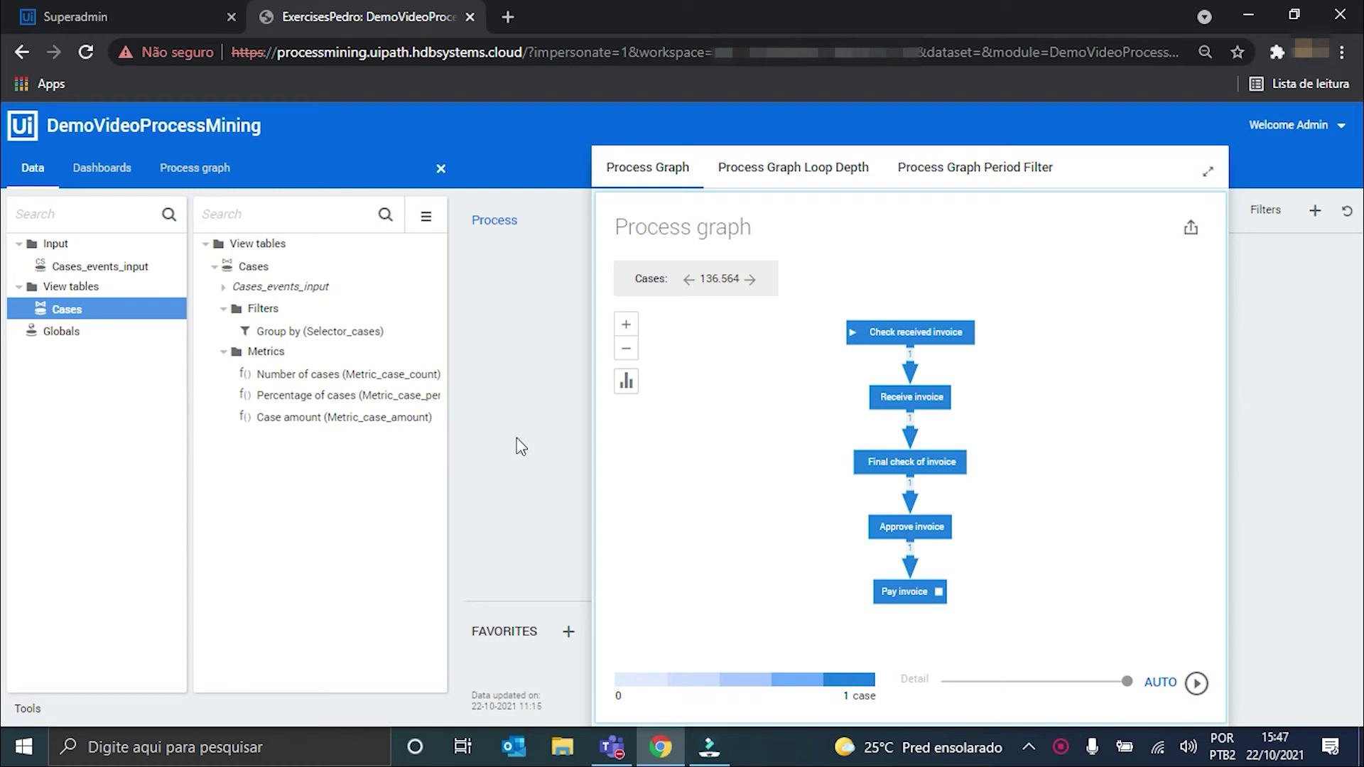
Create a selector in the Filters group, named "Metric" with the ID "Selector_cases_metric".
right_click(276, 310)
mouse_move(350, 455)
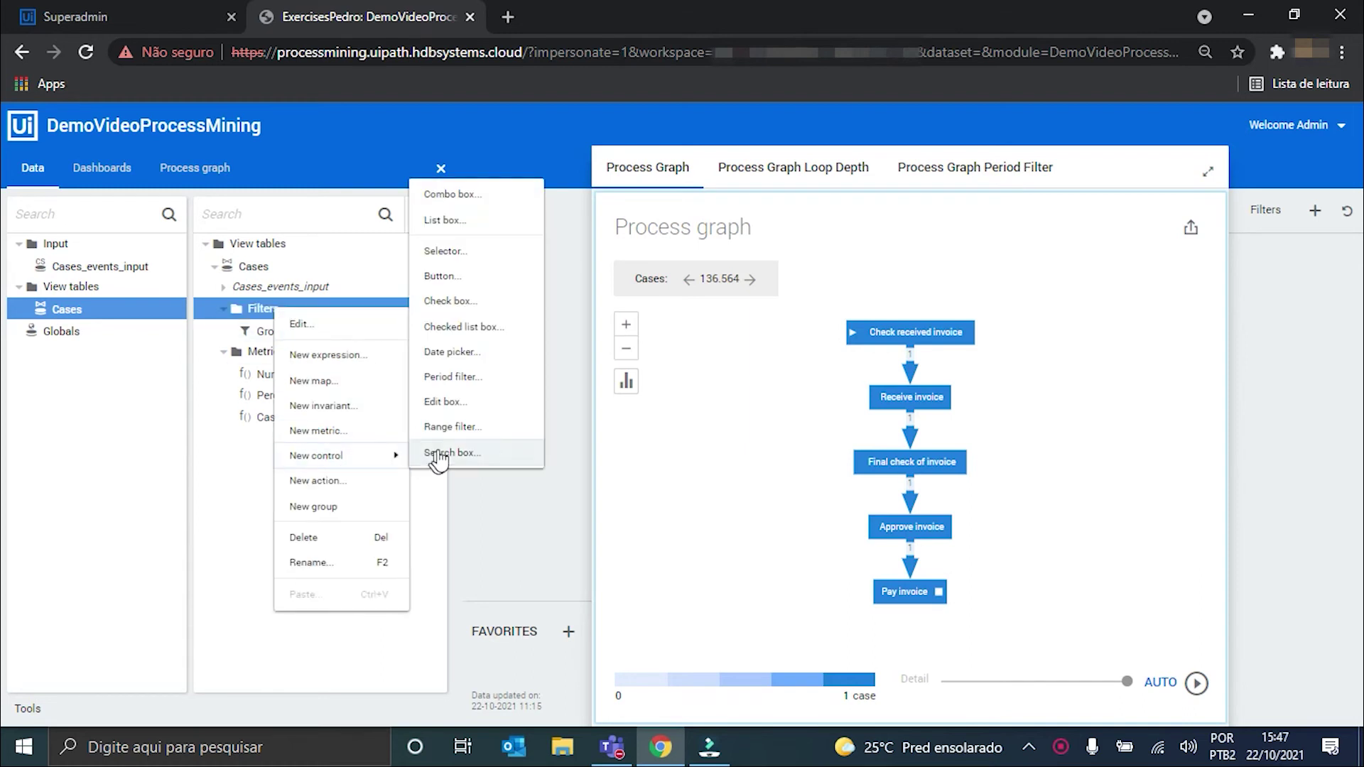
click(441, 252)
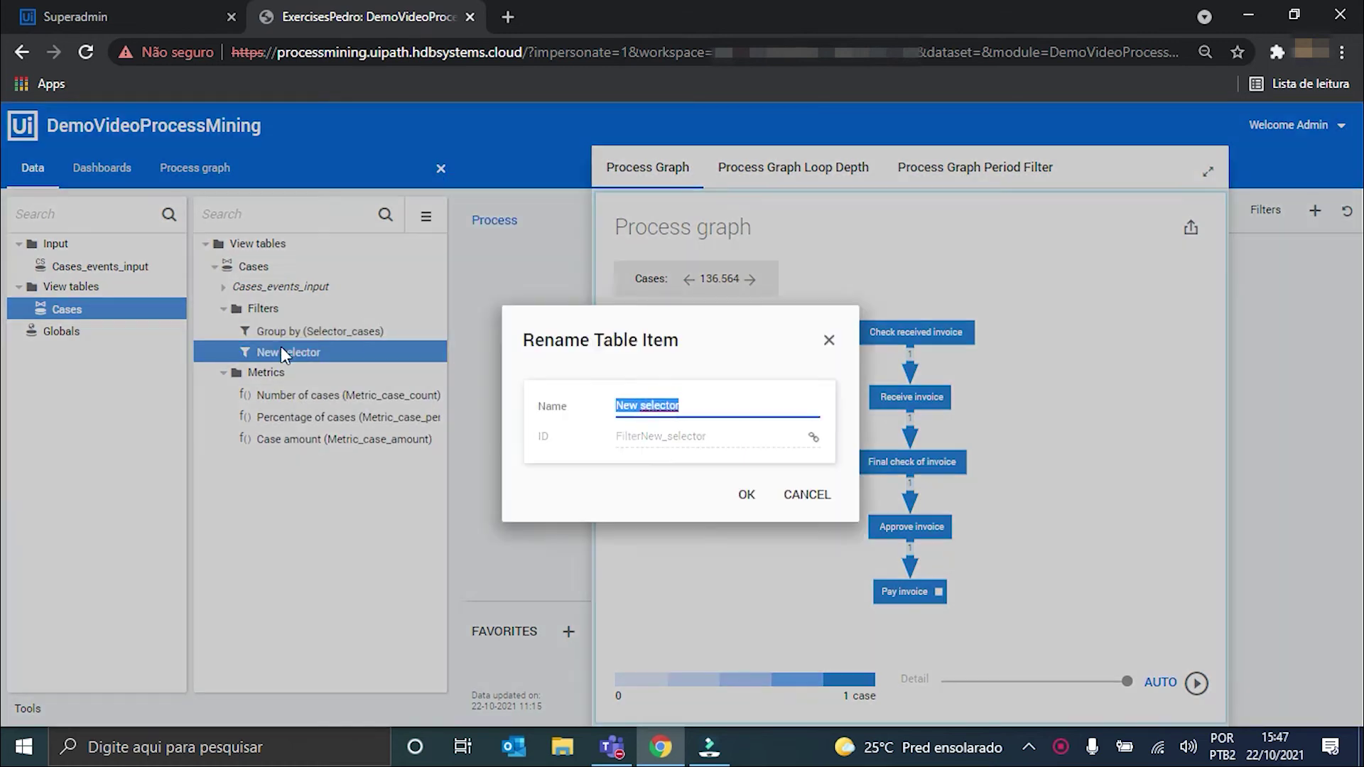
text(Metric)
click(813, 437)
text(Selector_cases_e)
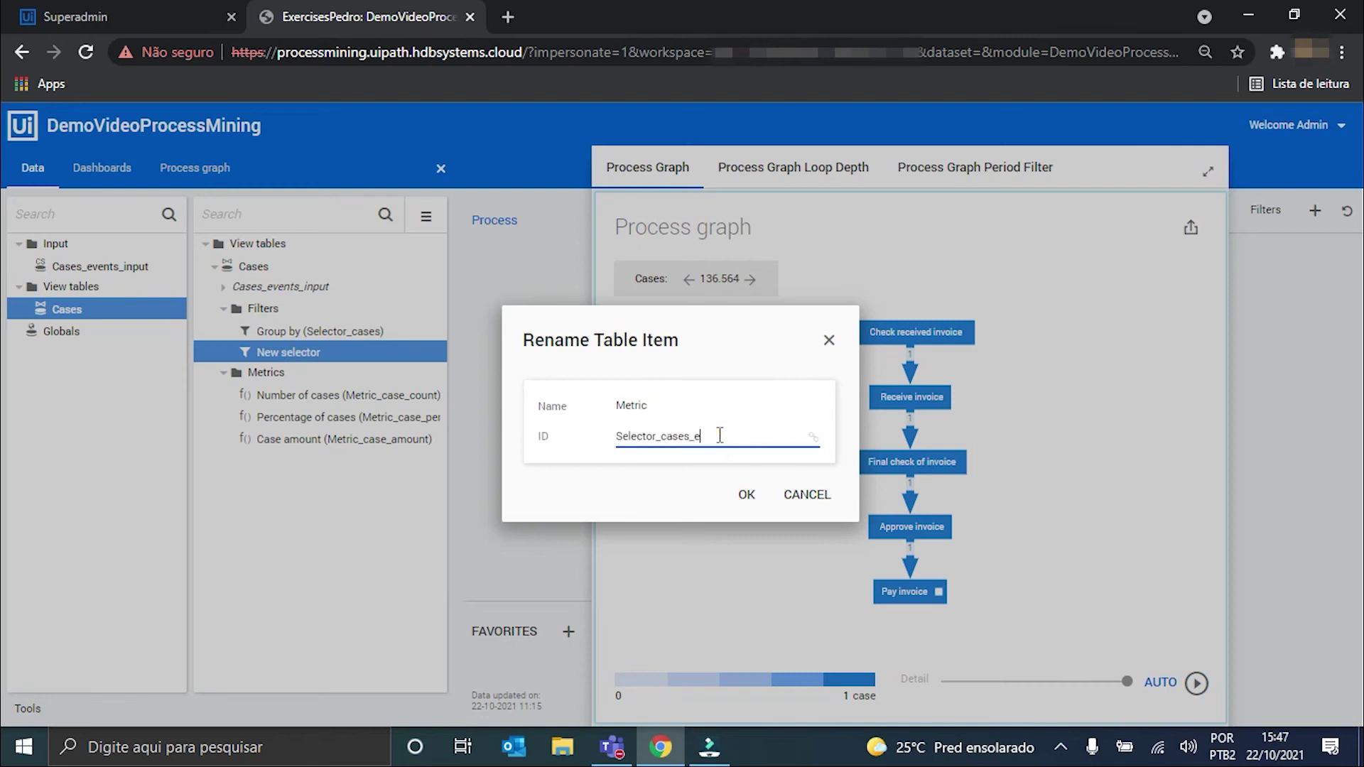
click(746, 495)
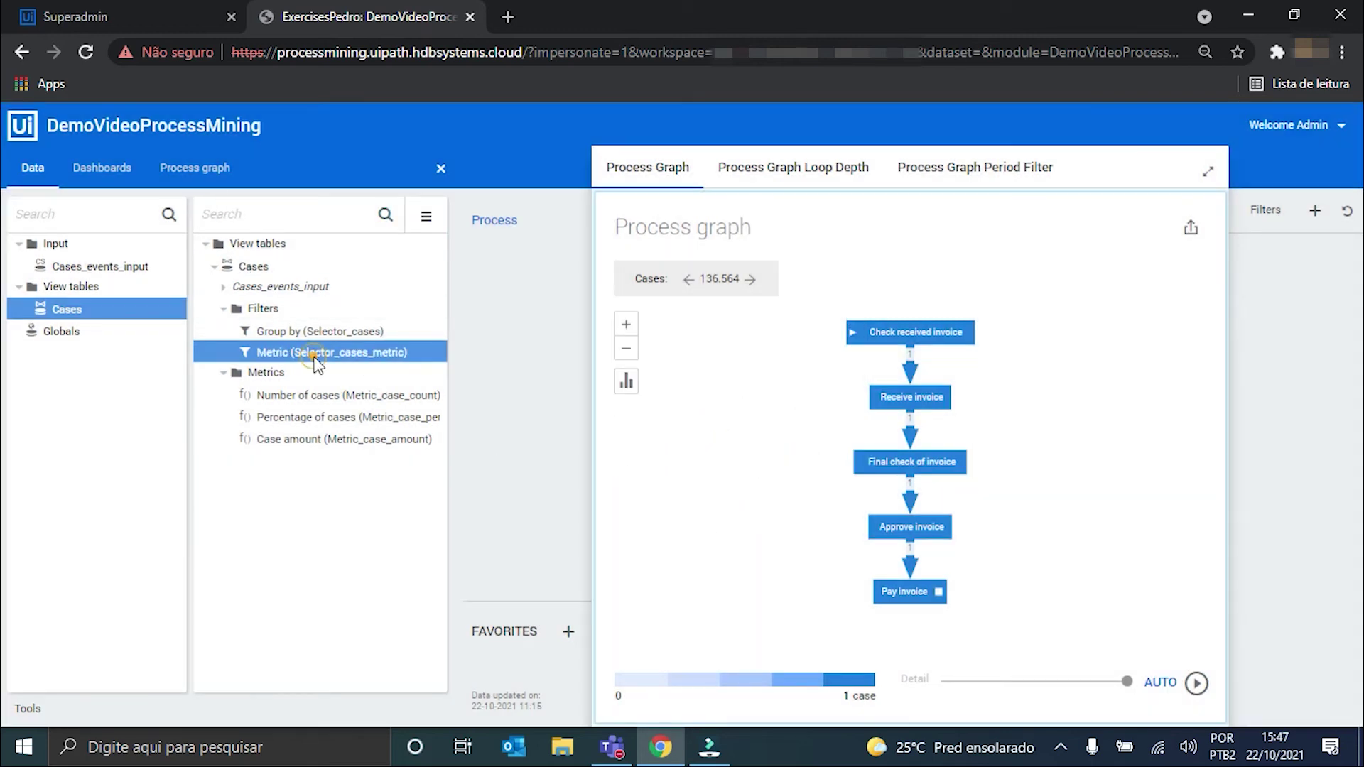
Set the default value of the Metric selector to uid(Metric_case_count).
double_click(323, 356)
click(550, 166)
text(uid(Metric_case_count))
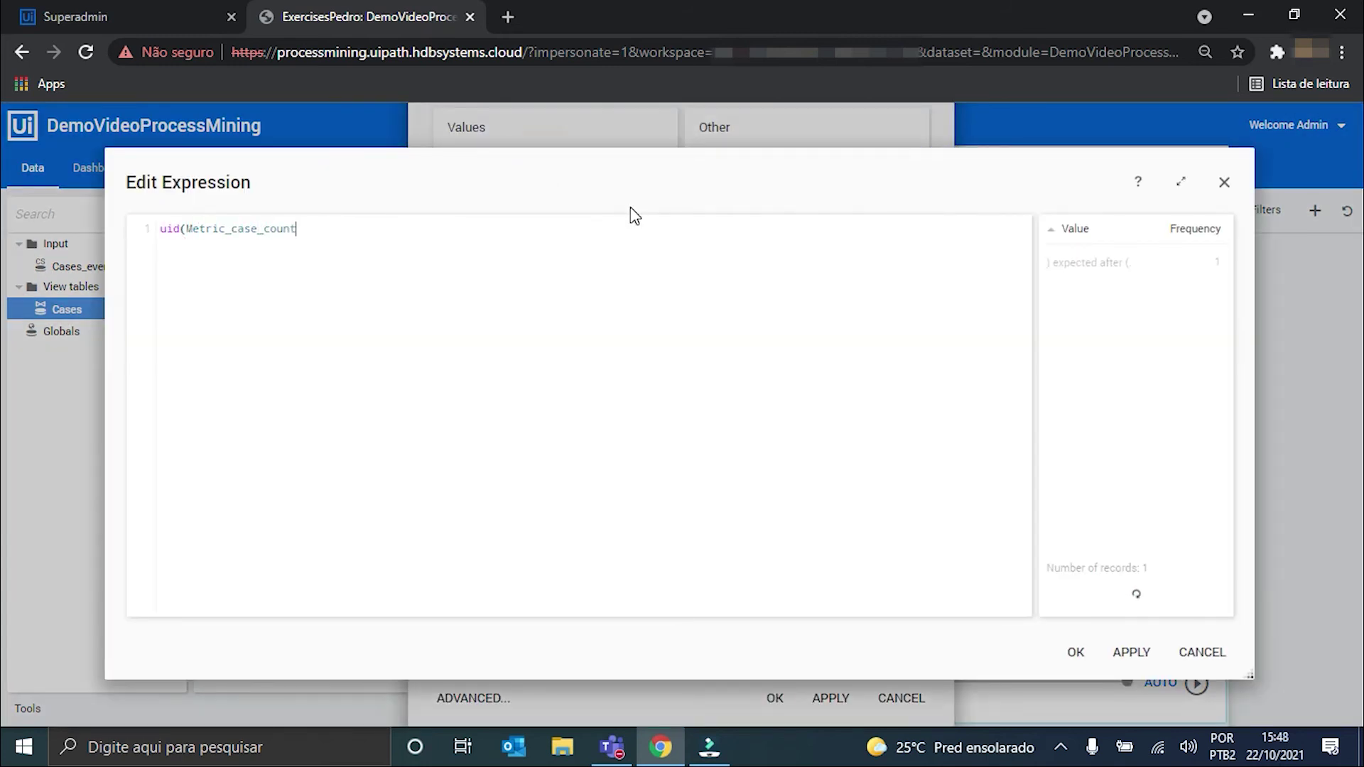
click(1076, 664)
Include Number of cases, Percentage of cases and Case amount as the Metric selector's items and save the selector.
click(817, 419)
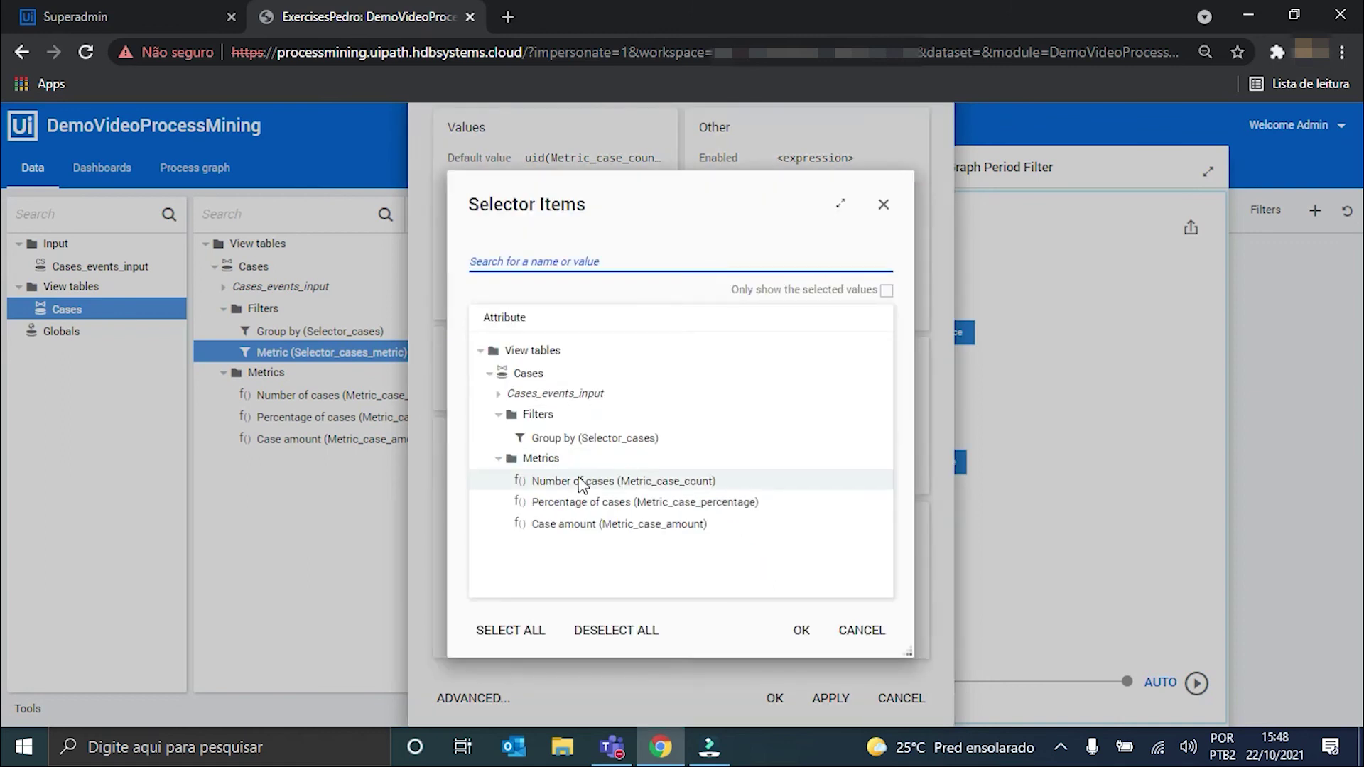
click(768, 623)
click(774, 696)
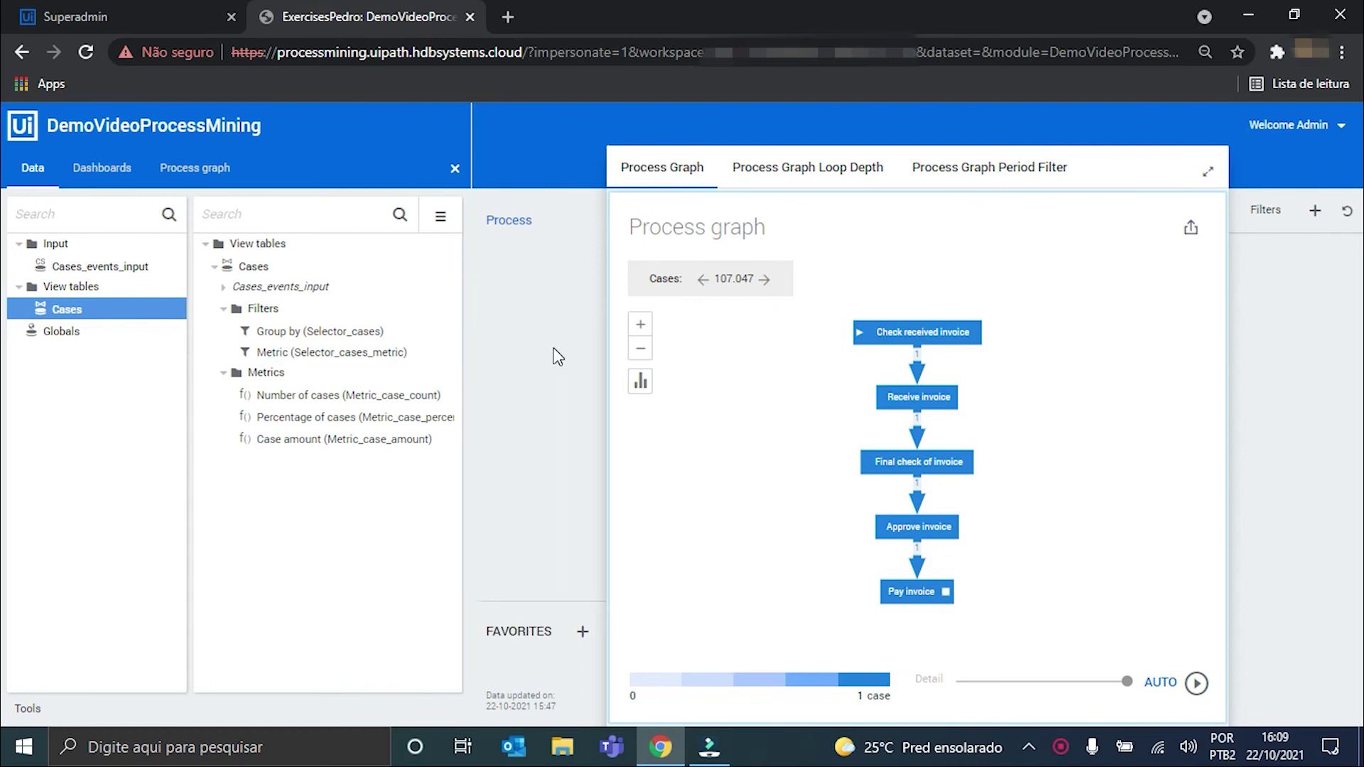
Add a new top-level dashboard entry beside Process and name it "Overview".
click(102, 167)
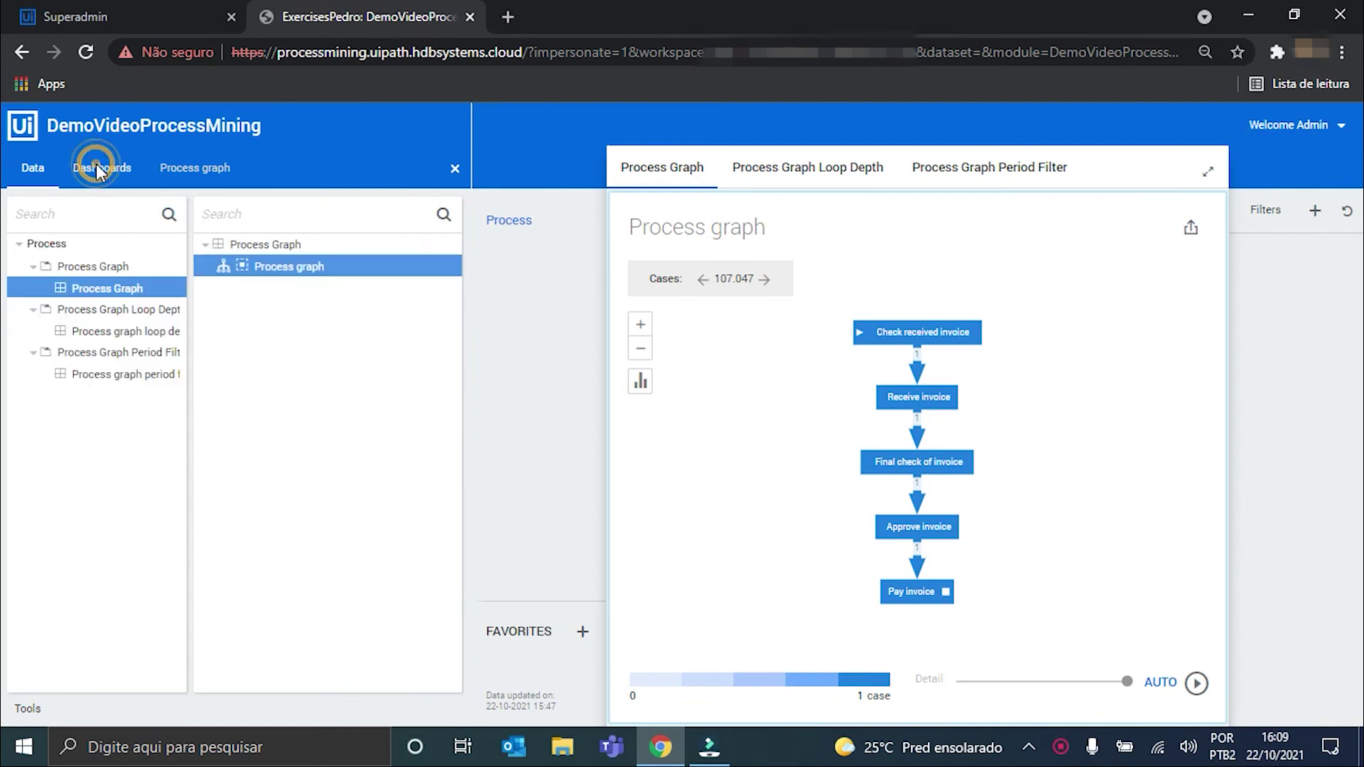
right_click(79, 249)
click(107, 349)
double_click(66, 392)
text(Overview)
key(Return)
Add a bar chart dashboard under Overview and rename its tab as "Cases".
right_click(66, 391)
mouse_move(153, 433)
mouse_move(305, 458)
click(390, 464)
double_click(54, 417)
text(Cases)
key(Return)
Rename the new dashboard as "Cases" and its chart as "How many cases are there?".
click(84, 445)
double_click(81, 441)
text(Cases)
key(Return)
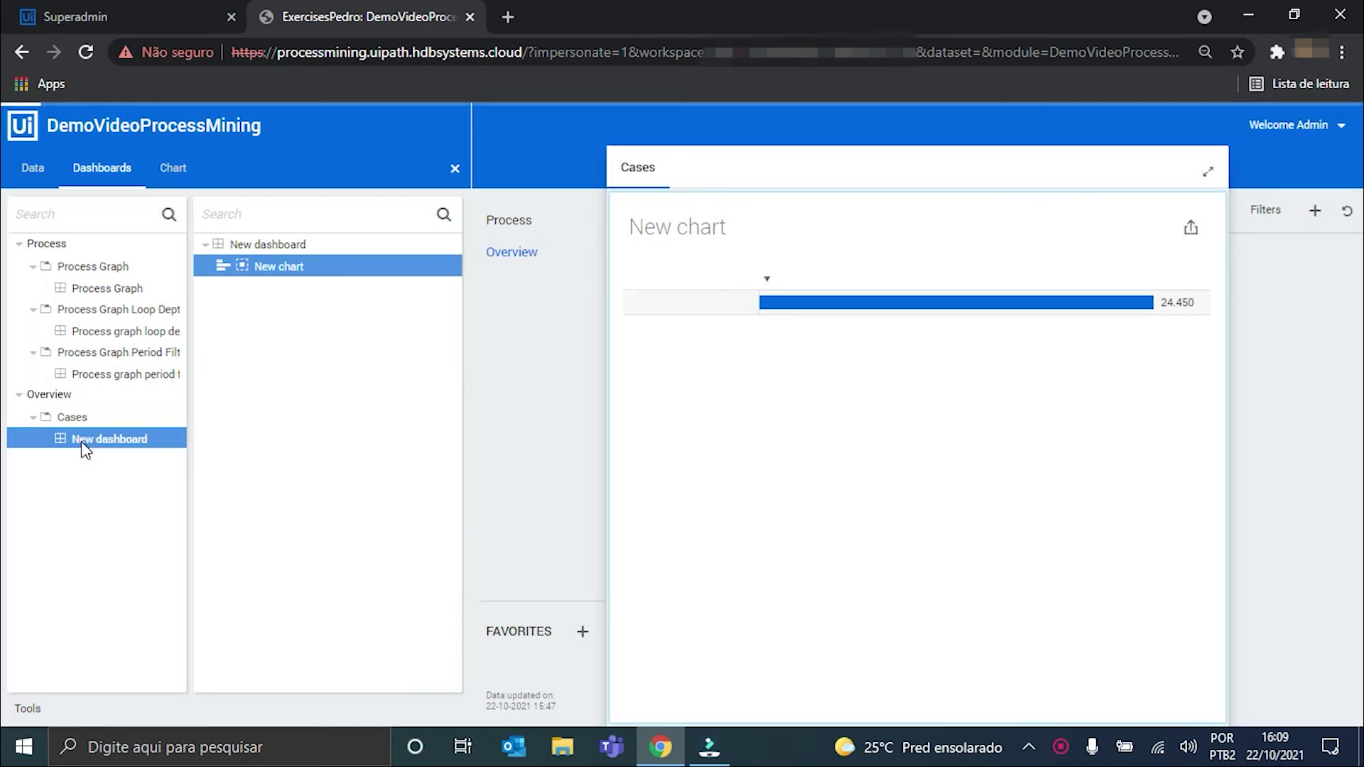
double_click(275, 266)
text(How many cases a)
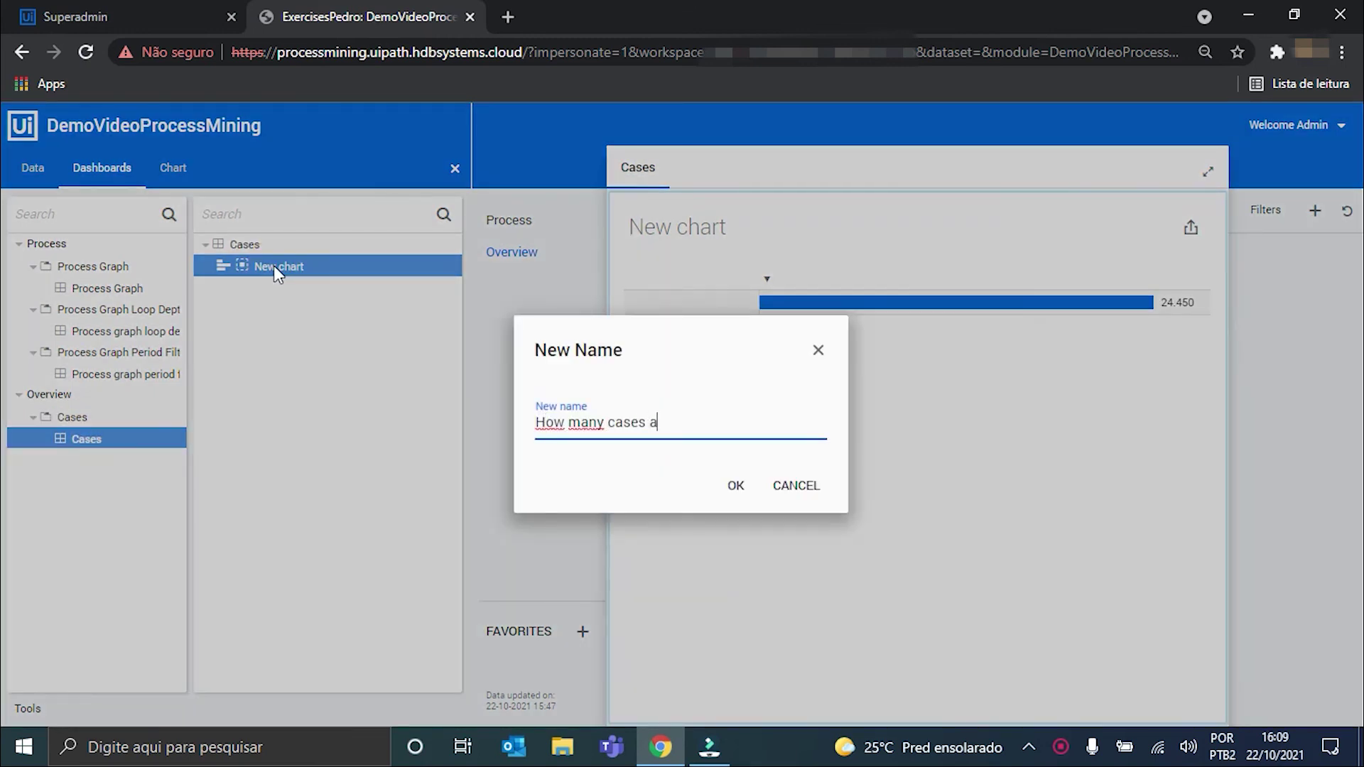
text(re there?)
key(Return)
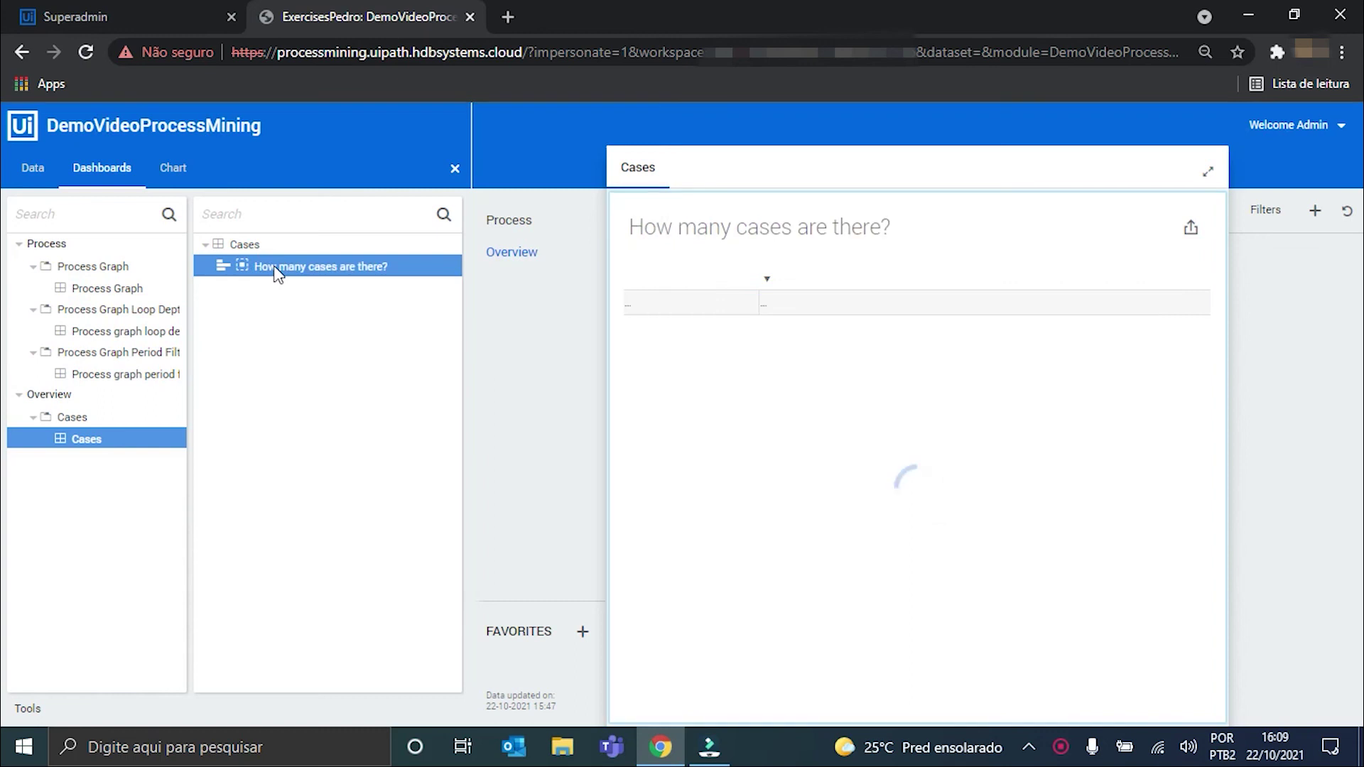
Assign the Group by selector to the chart's rows and the Metric selector to its metric, and enable the compare bar.
click(174, 168)
drag(121, 331, 293, 443)
drag(85, 353, 288, 474)
click(276, 588)
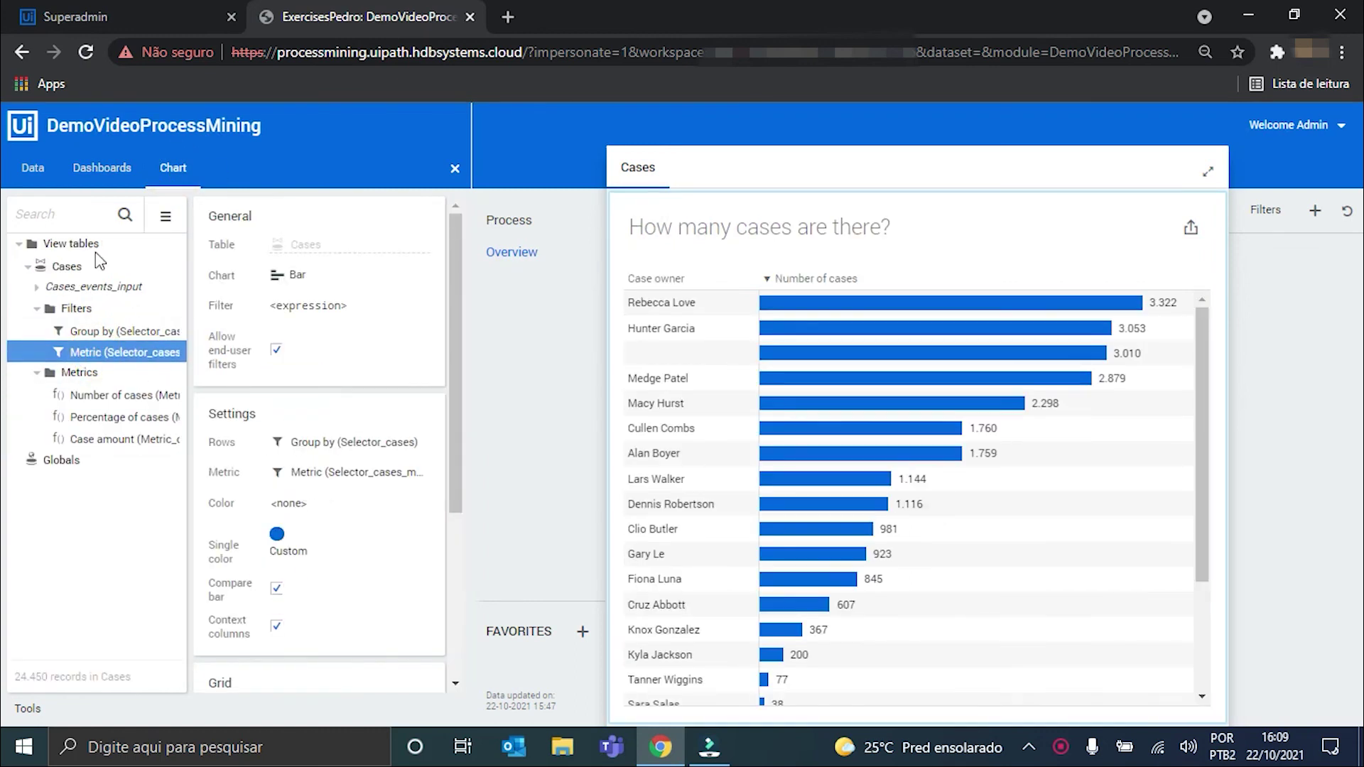
Add the Case end period filter as the chart's right control and the Group by and Metric selectors as header controls.
click(67, 213)
text(case)
scroll(313, 411, down, 3)
drag(113, 353, 281, 633)
drag(120, 331, 348, 675)
drag(85, 353, 327, 640)
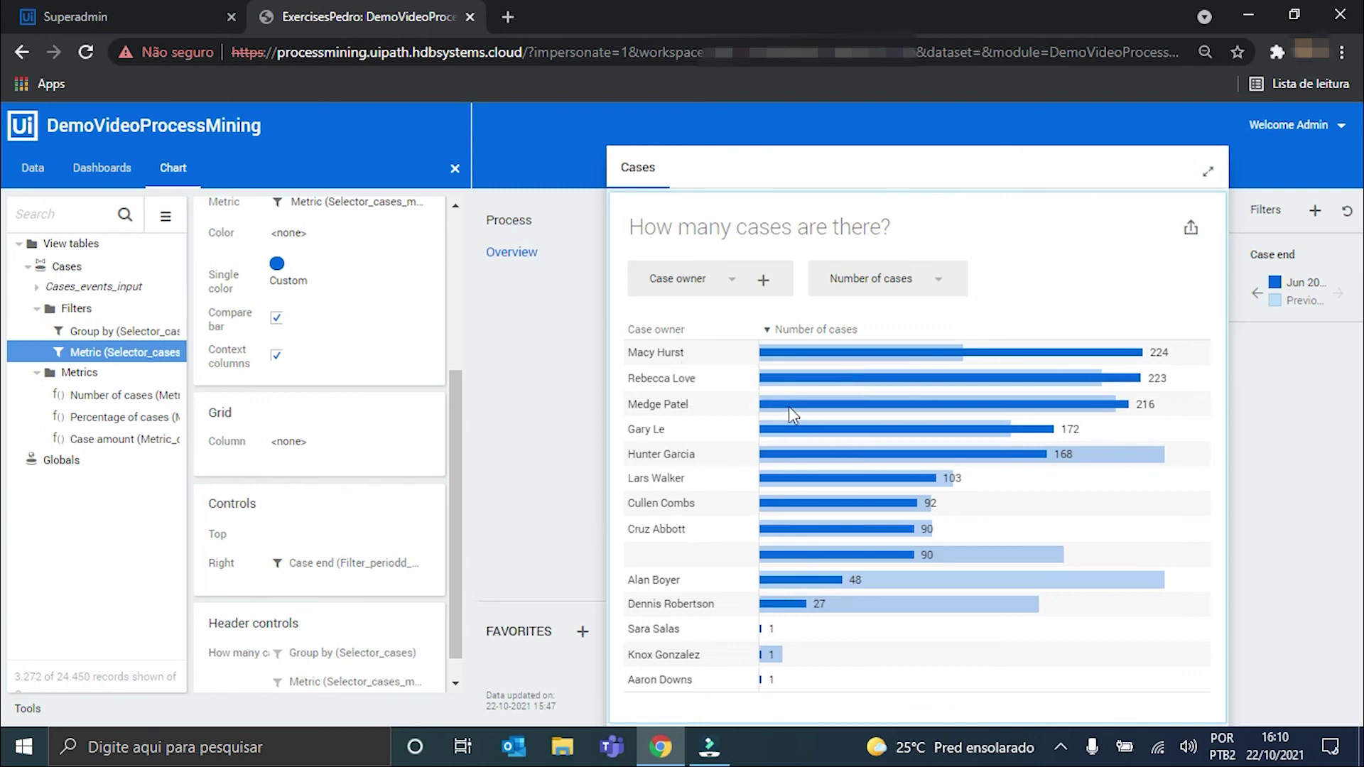
Test the chart's grouping by Amount, Case owner, Case type, Supplier and Supplier type in turn.
click(732, 281)
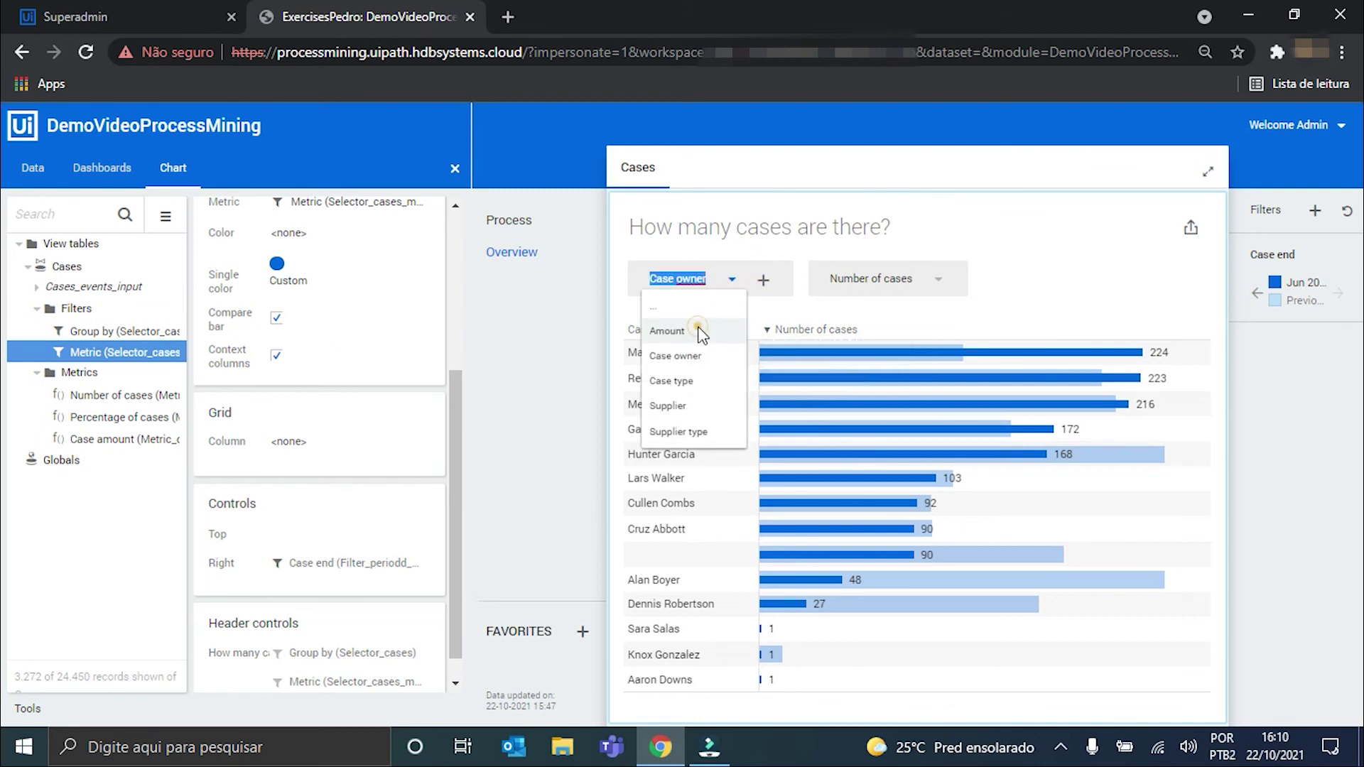
click(667, 331)
click(714, 285)
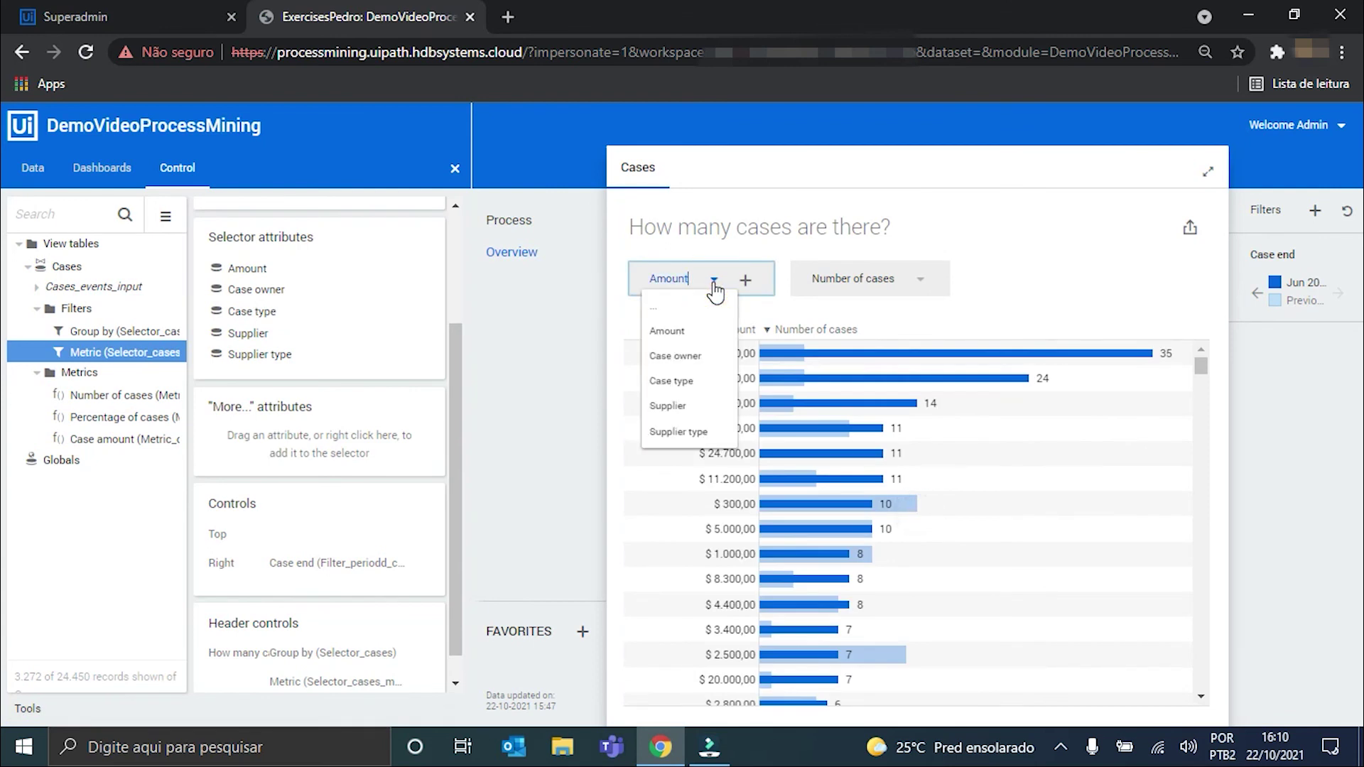
click(701, 352)
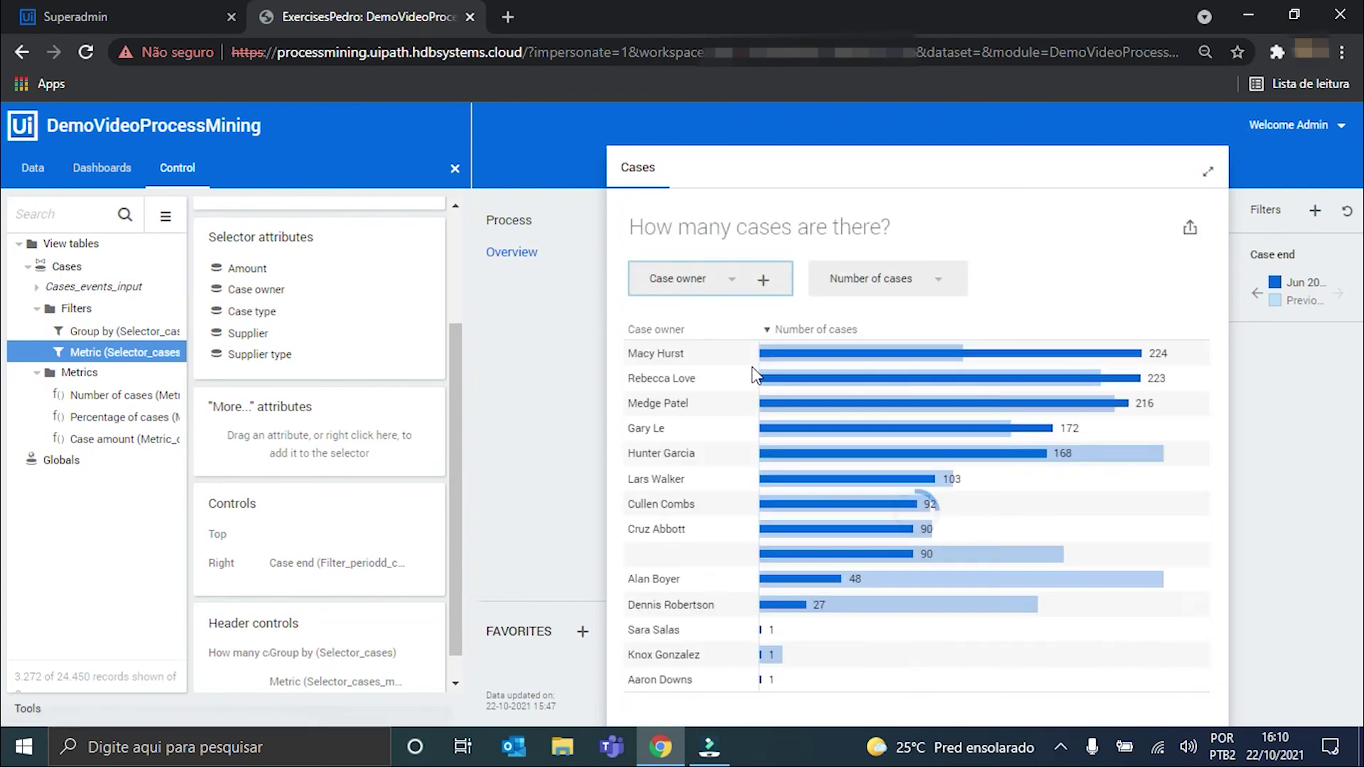
click(739, 284)
click(704, 377)
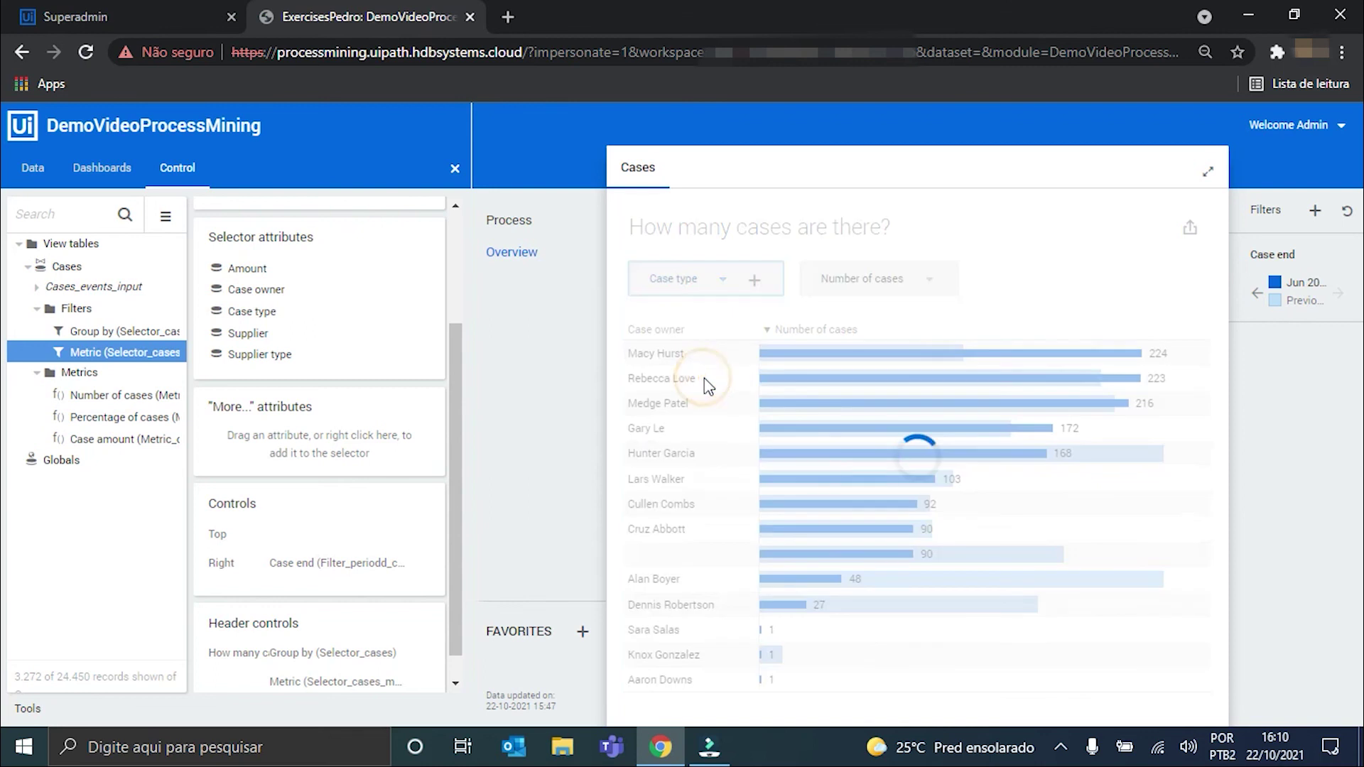
click(727, 283)
click(675, 405)
click(719, 280)
click(707, 430)
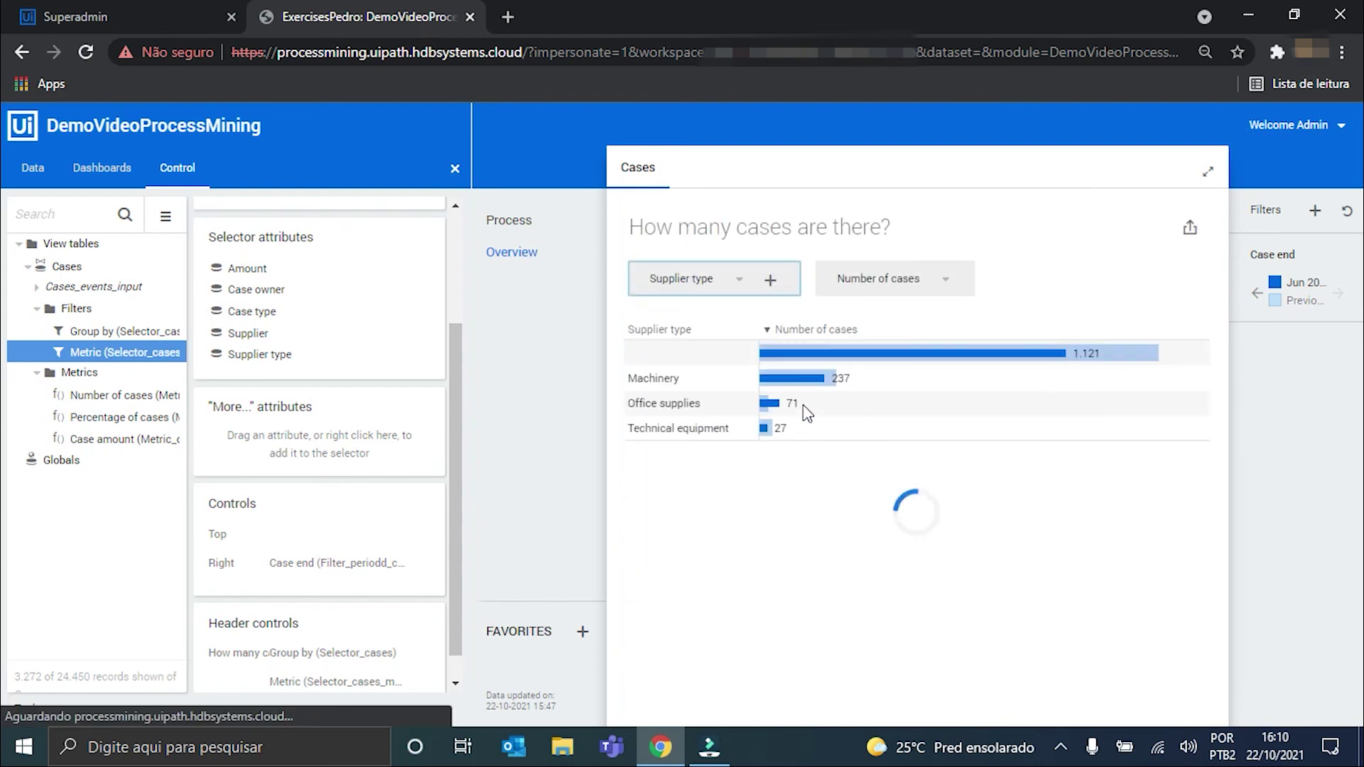
Test the chart's metric selector with Number of cases, Percentage of cases and Case amount in turn.
click(950, 287)
click(889, 332)
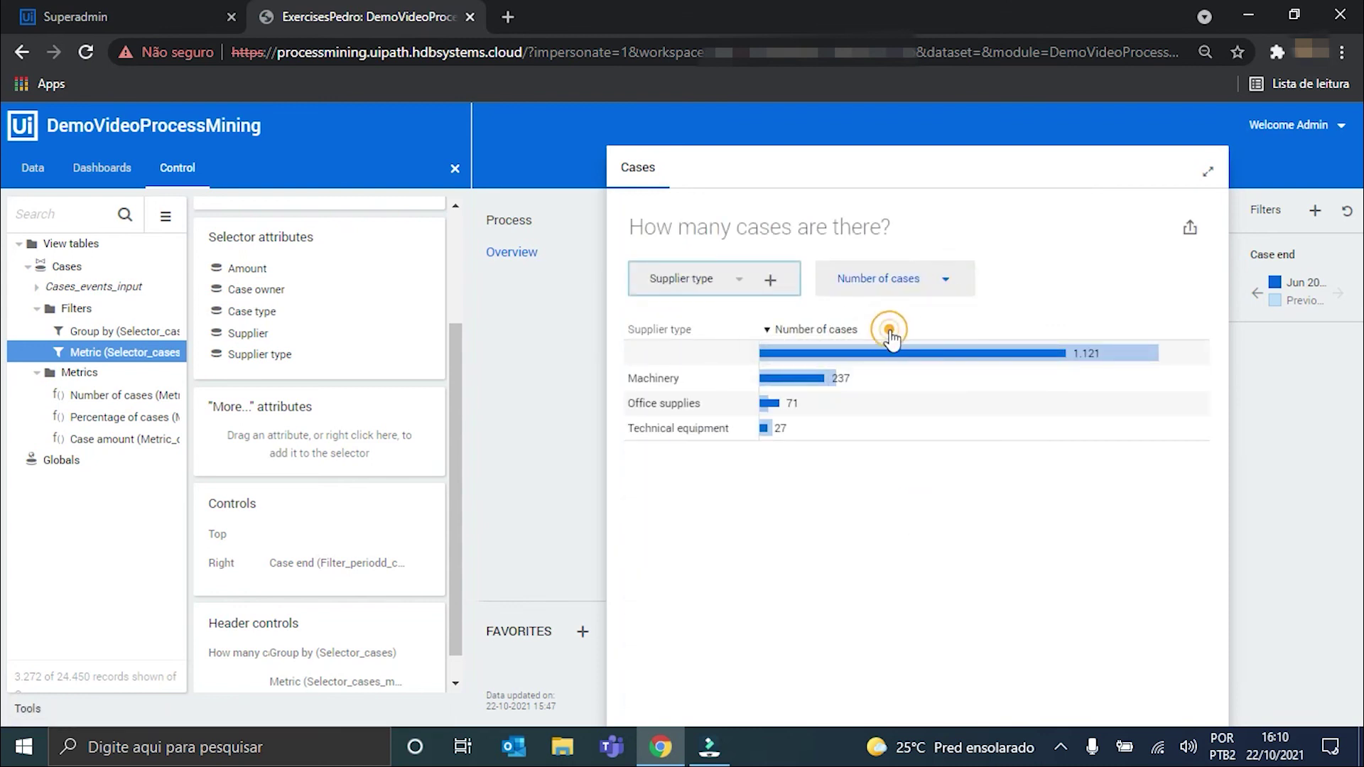
click(935, 279)
click(902, 355)
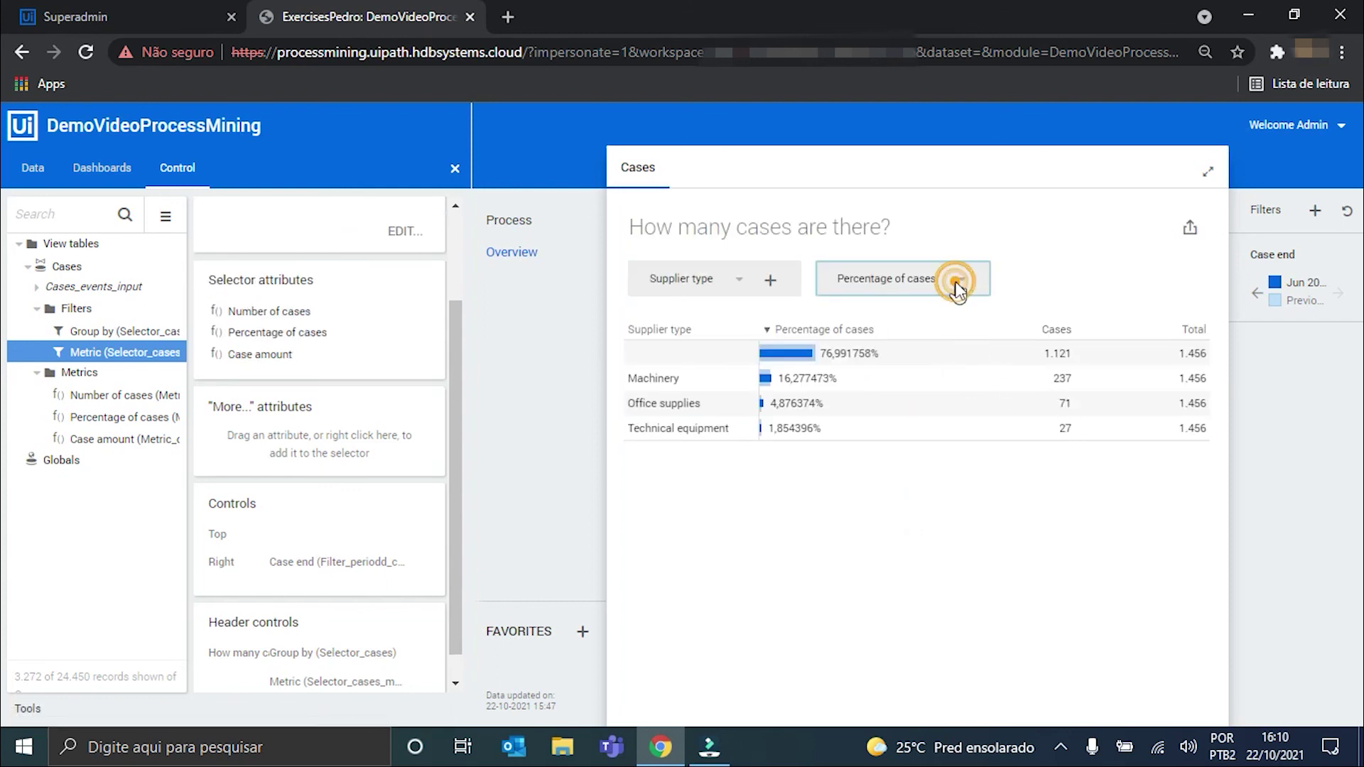
click(962, 279)
click(883, 384)
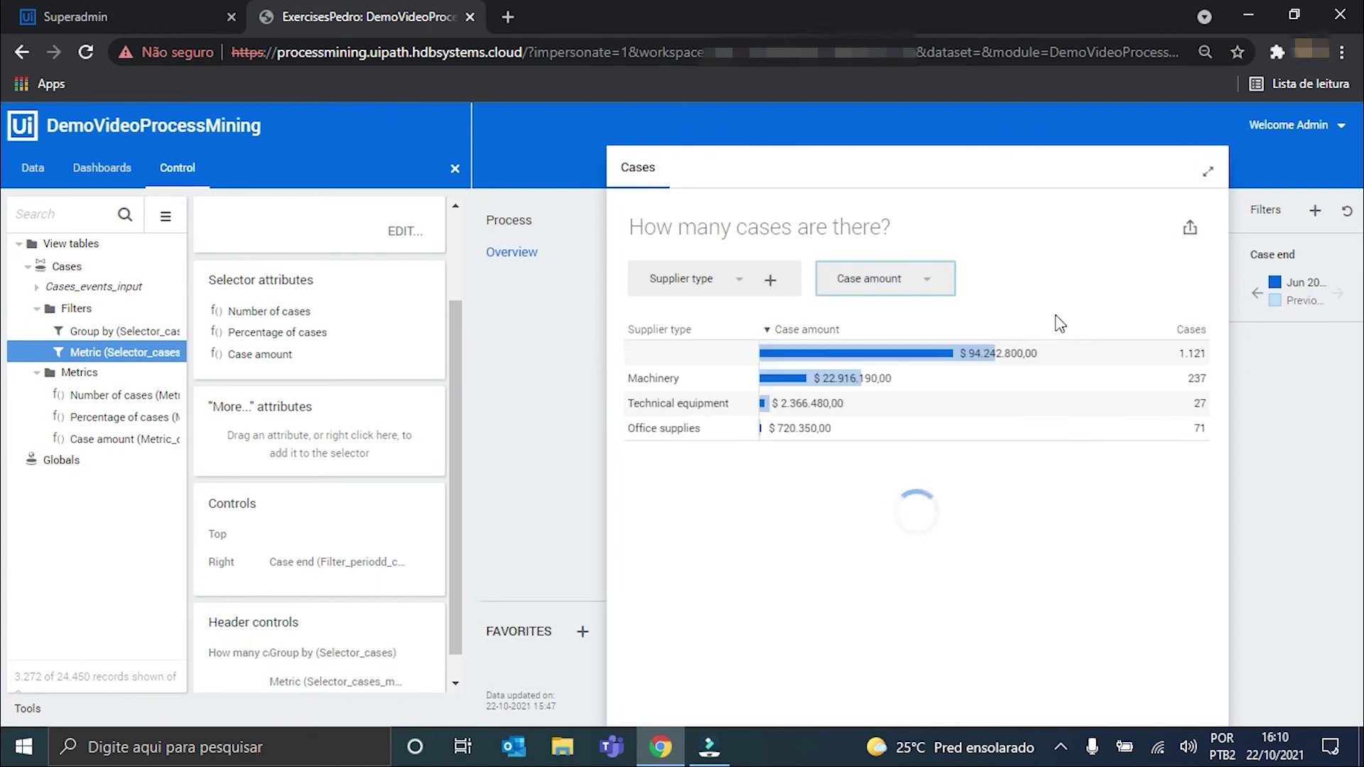